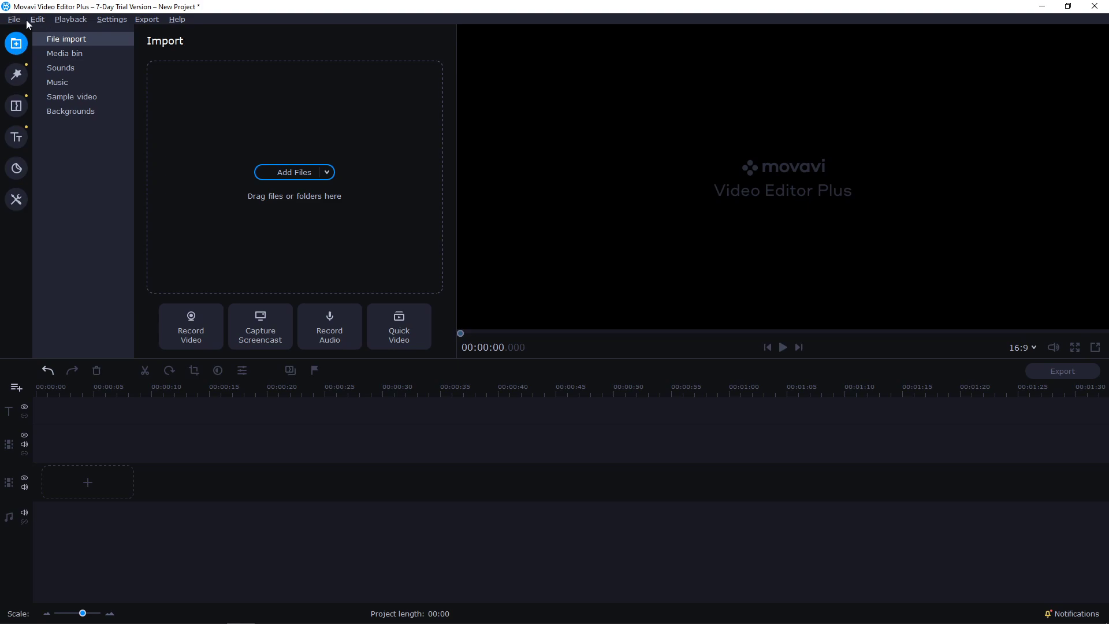
# - Import the Spider-Man gameplay video and drag it onto the video track
pyautogui.click(305, 175)
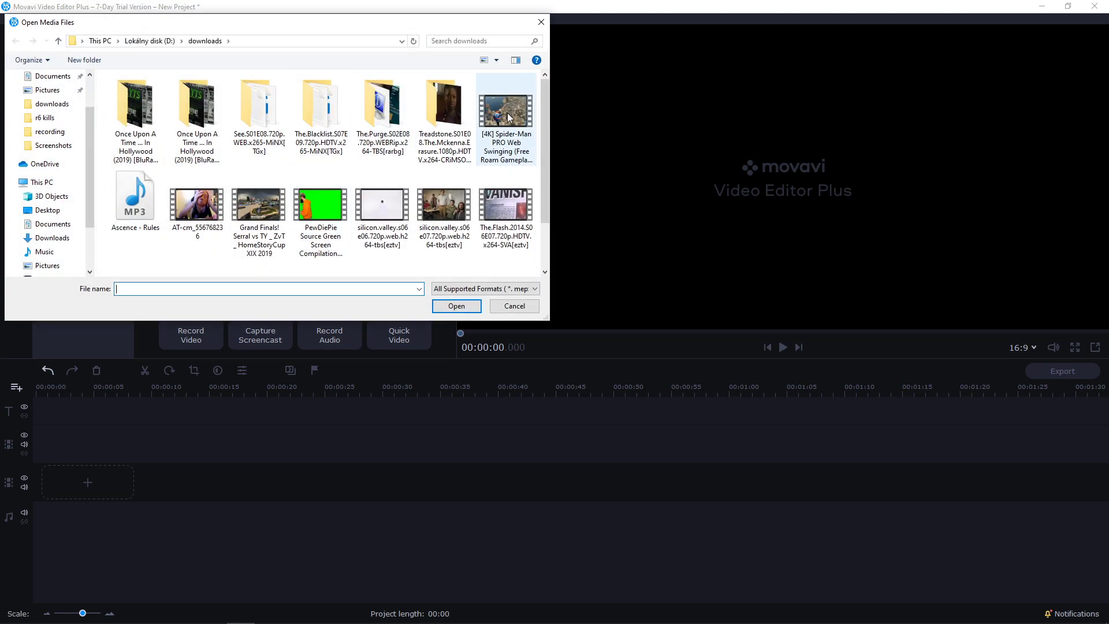
pyautogui.doubleClick(506, 116)
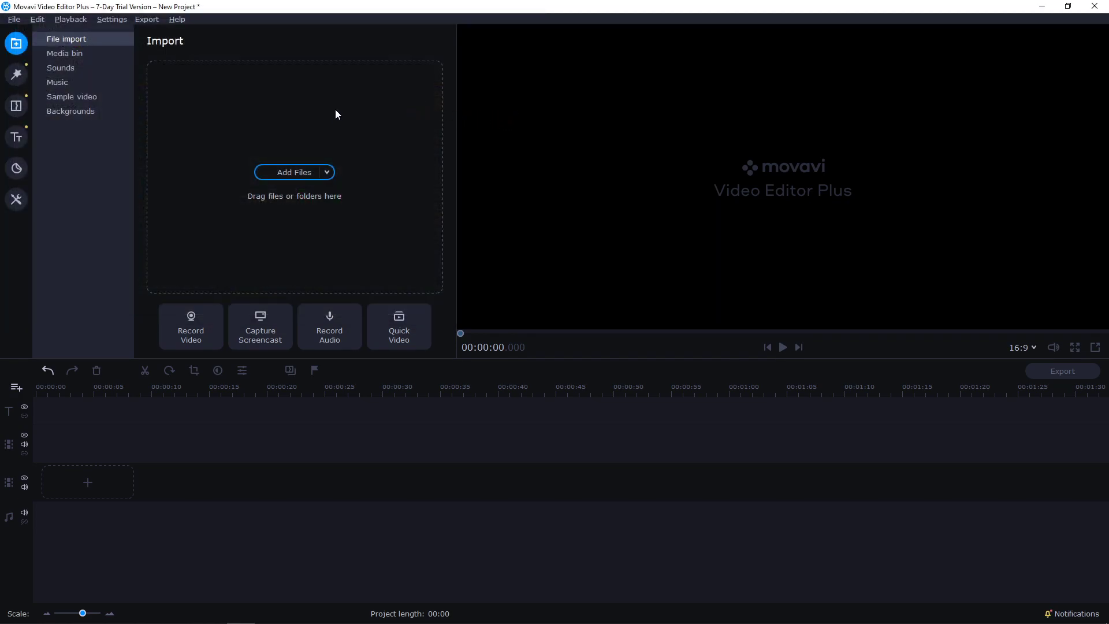
pyautogui.click(82, 56)
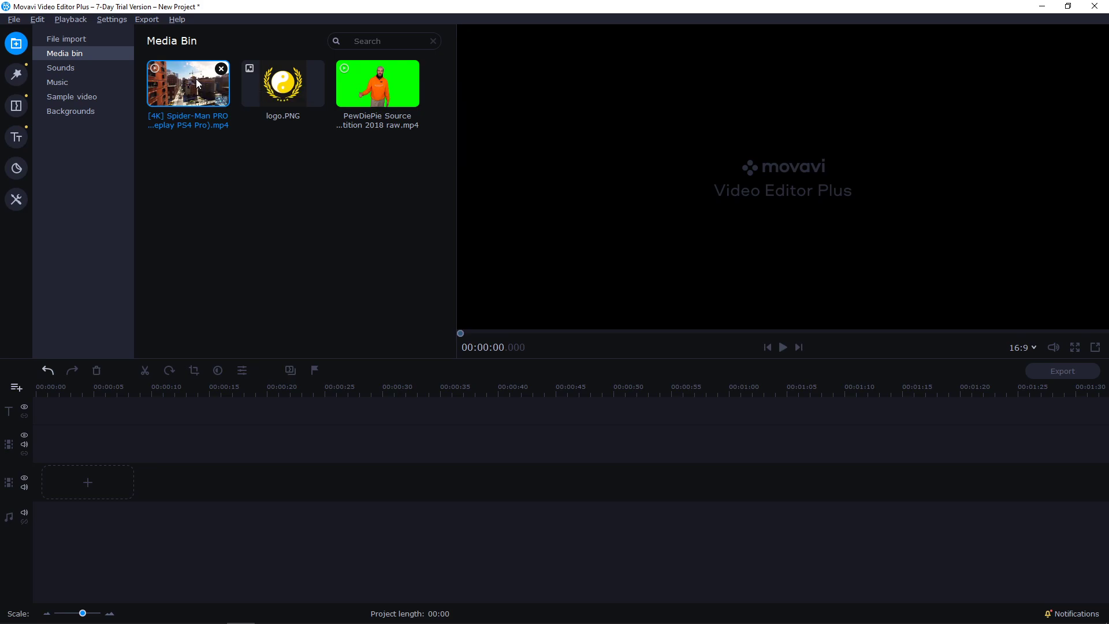
pyautogui.moveTo(196, 78); pyautogui.dragTo(68, 480)
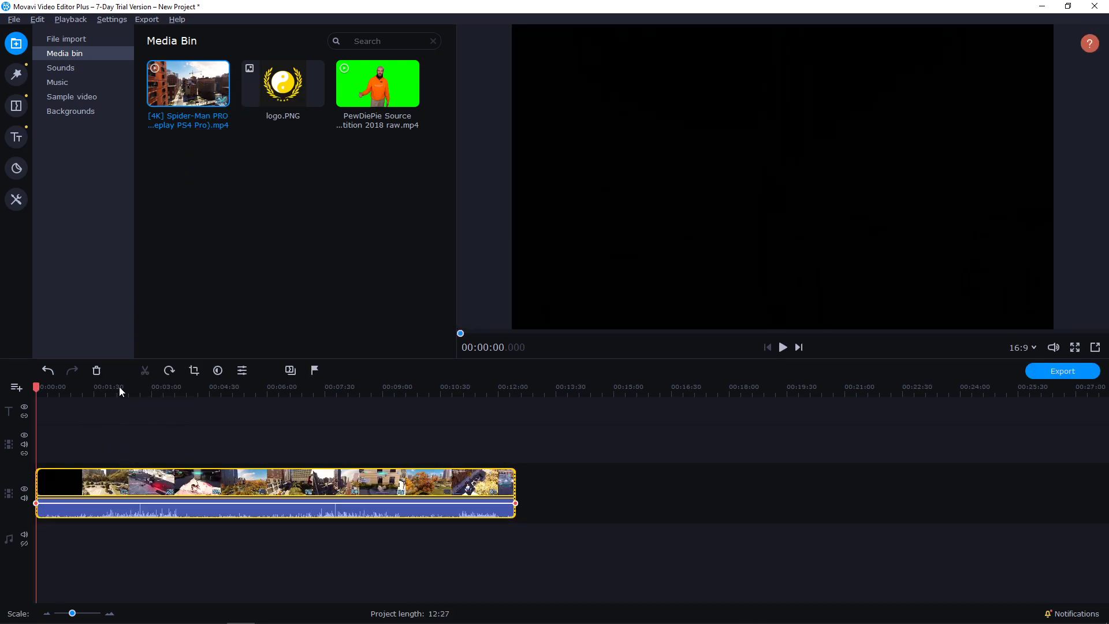
# - Preview the gameplay at about 1:30, 4:33 and 8:27, then start playback
pyautogui.click(119, 386)
pyautogui.click(211, 385)
pyautogui.click(390, 400)
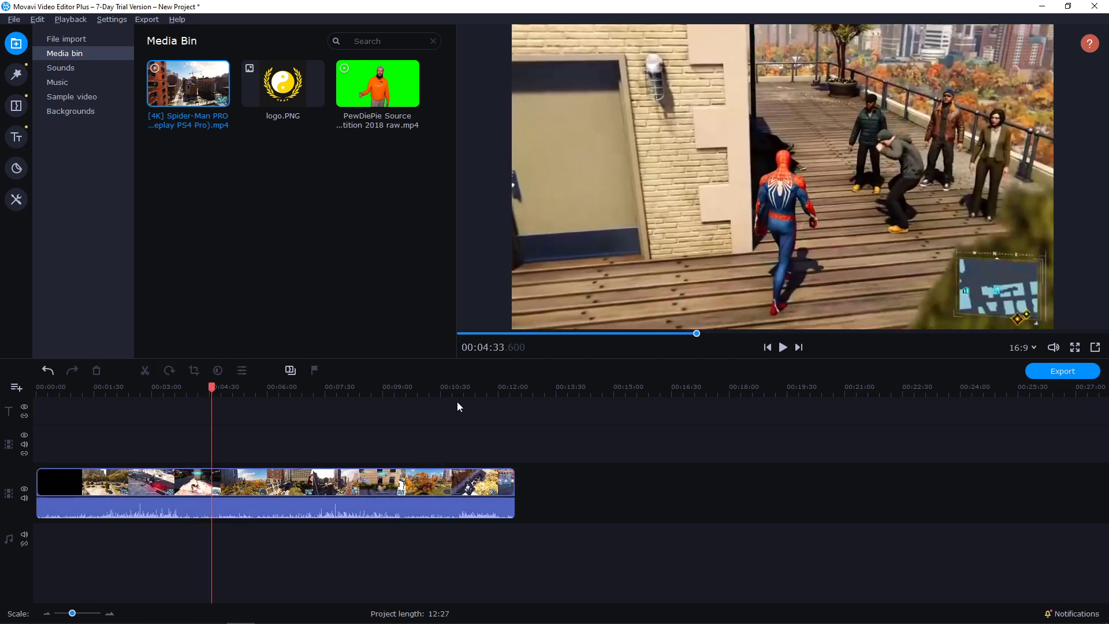
pyautogui.click(362, 385)
pyautogui.press('space')
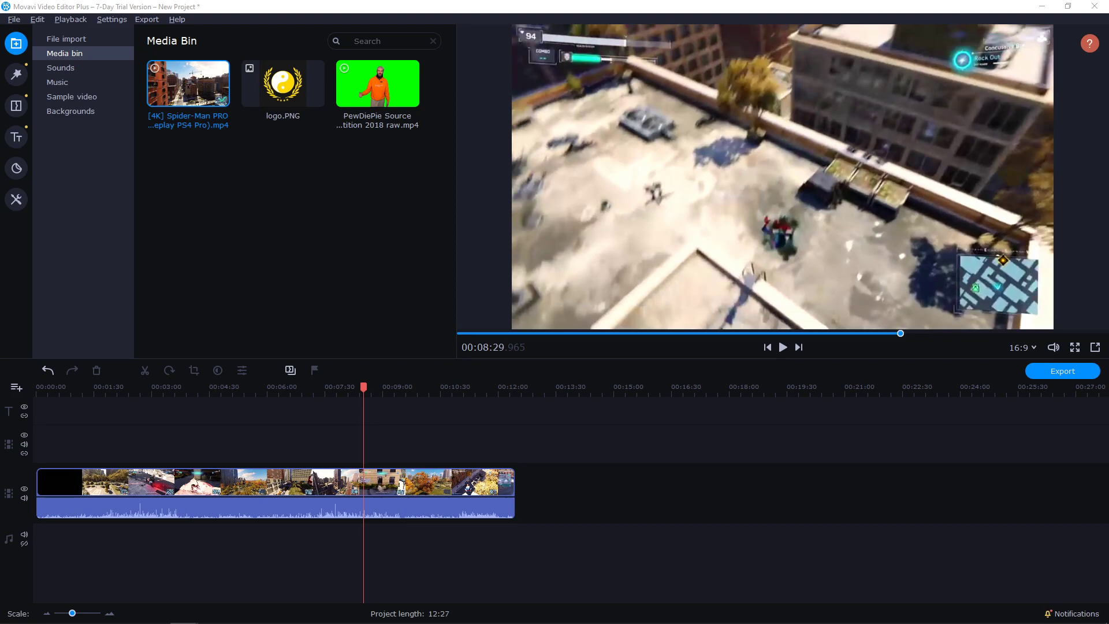
# - Browse the built-in sound effects and download the Applause sound
pyautogui.click(91, 68)
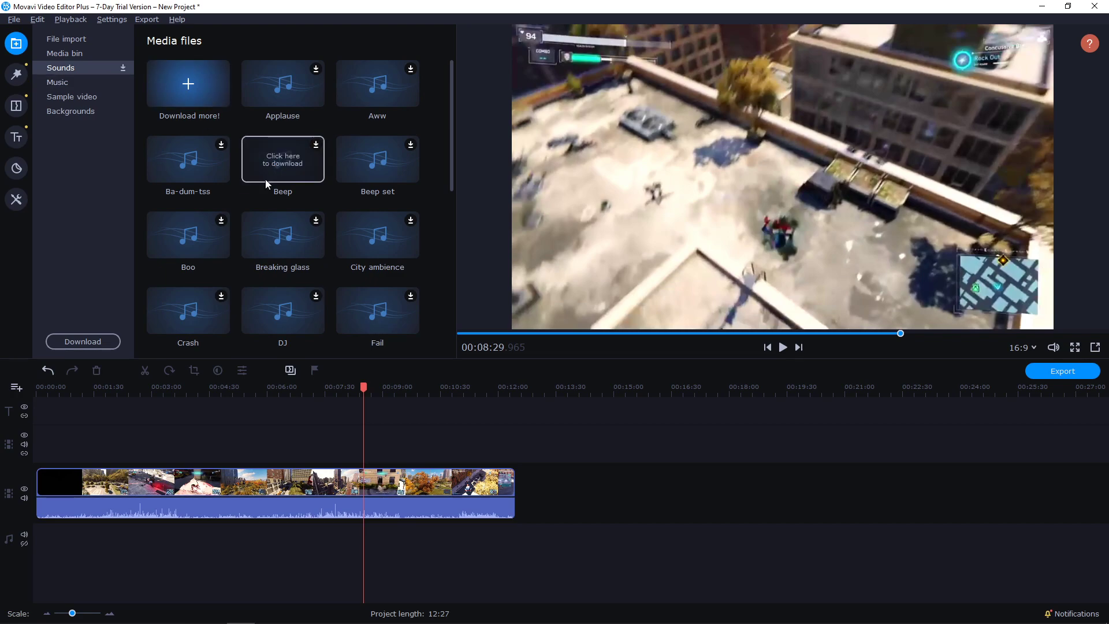
pyautogui.scroll(-5, 268, 182)
pyautogui.scroll(1, 212, 292)
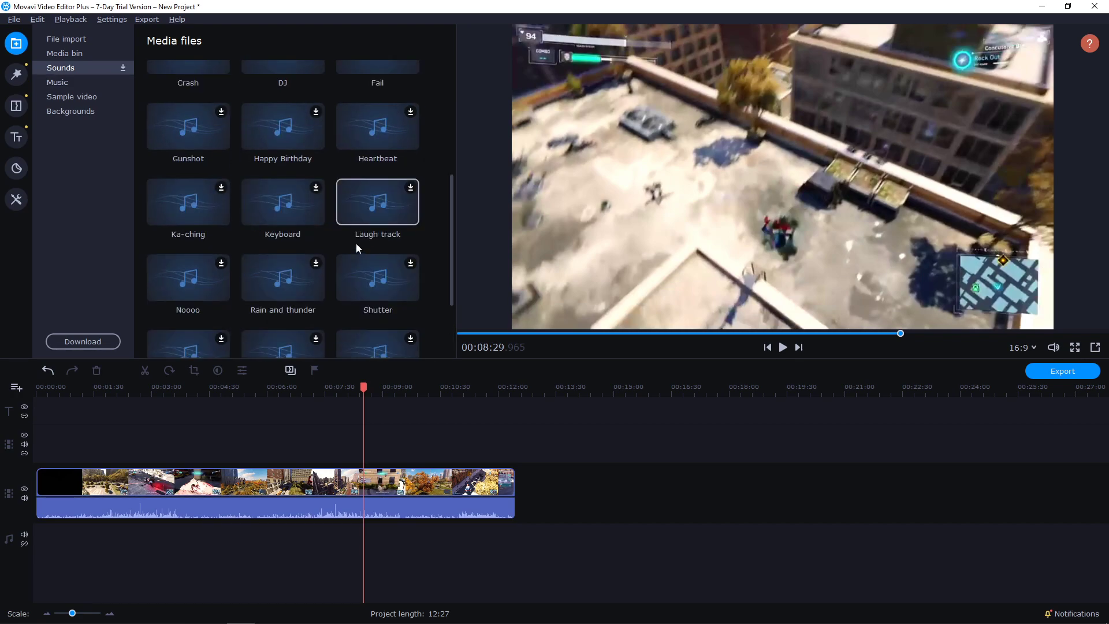
pyautogui.scroll(-2, 356, 243)
pyautogui.scroll(5, 337, 180)
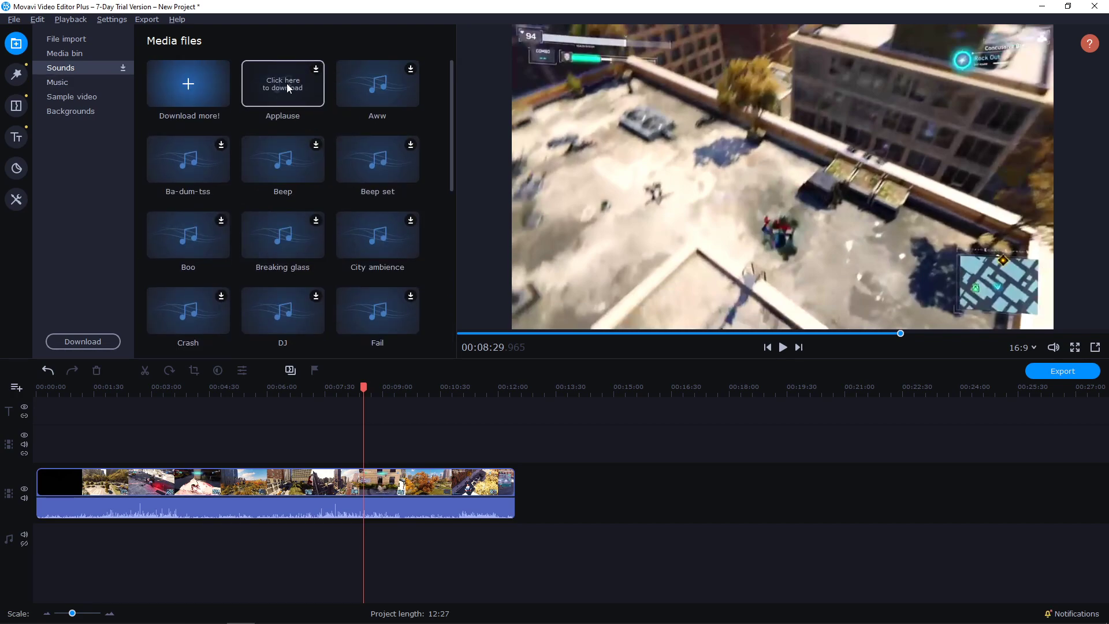
pyautogui.click(271, 84)
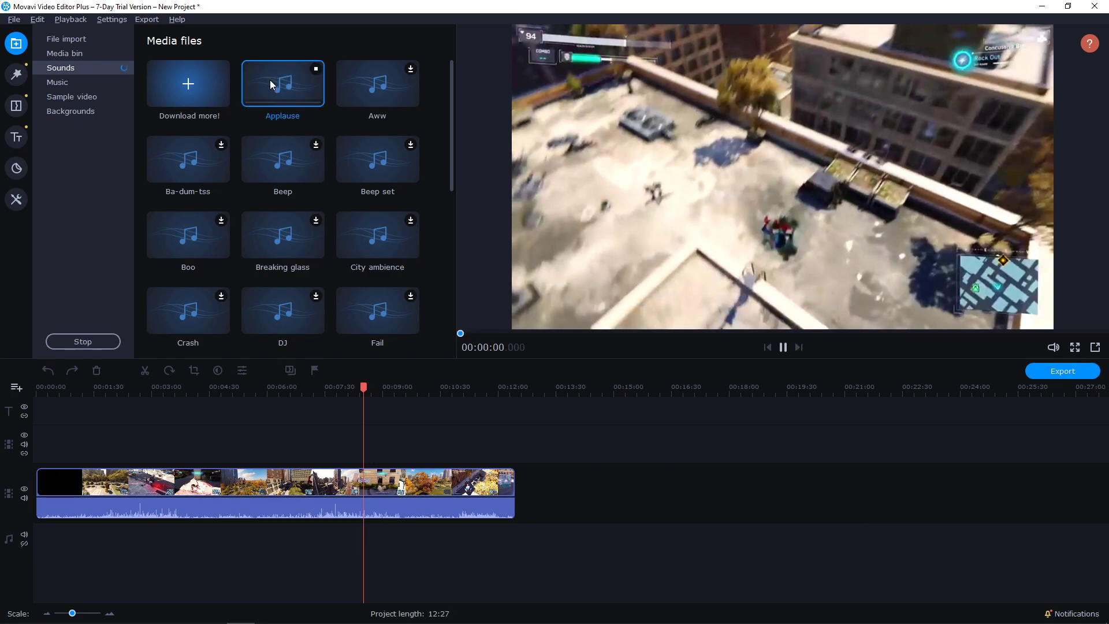
# - Add Applause to the music track, then delete it from the timeline
pyautogui.moveTo(292, 84); pyautogui.dragTo(535, 535)
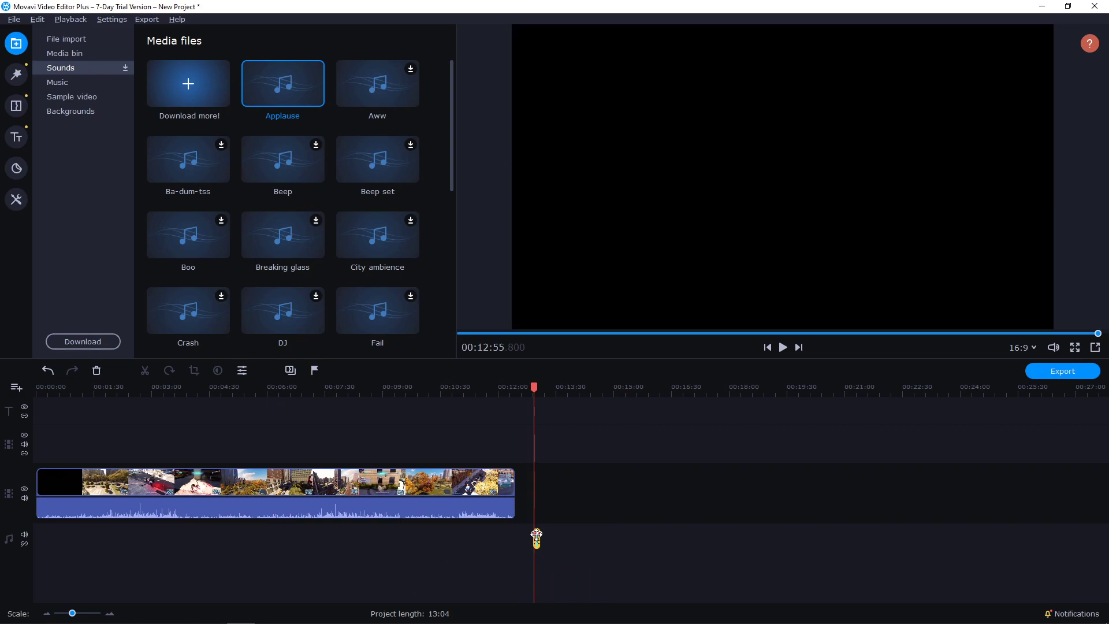
pyautogui.click(522, 540)
pyautogui.click(538, 542)
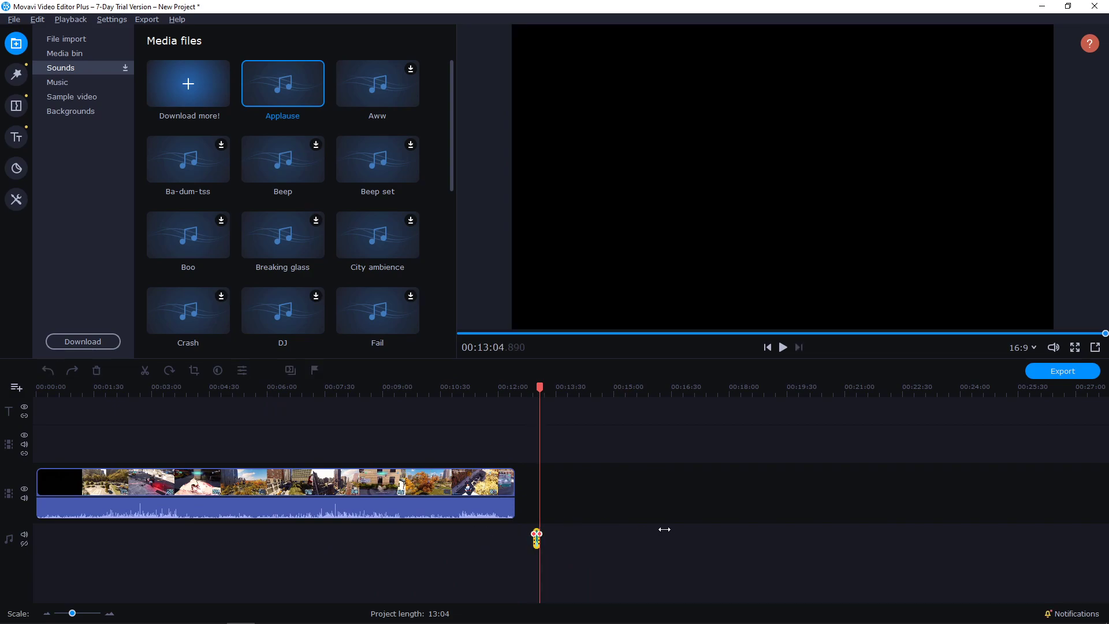
pyautogui.press('Delete')
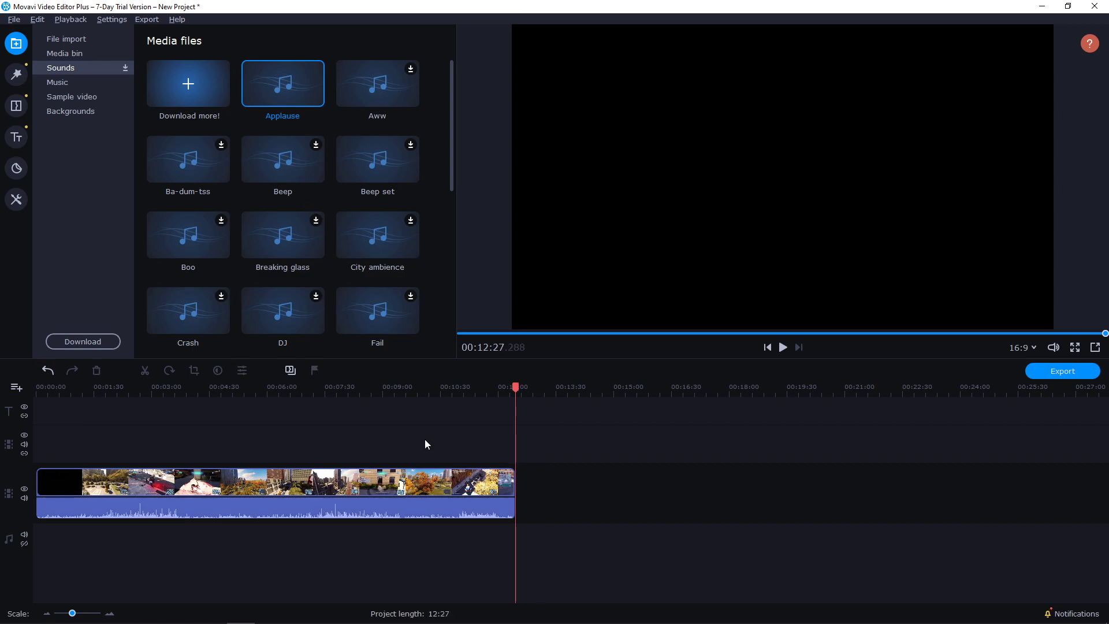
# - Browse the built-in Music tracks and Sample video clips
pyautogui.click(71, 85)
pyautogui.scroll(-5, 261, 196)
pyautogui.scroll(-2, 327, 245)
pyautogui.click(72, 97)
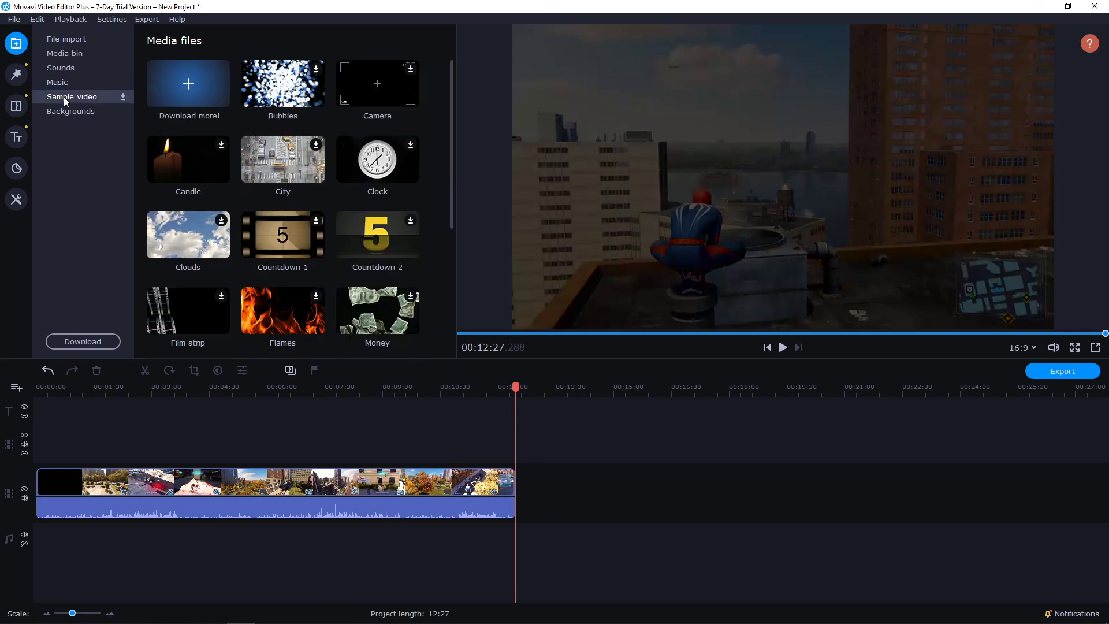
pyautogui.scroll(-3, 335, 219)
pyautogui.scroll(-1, 335, 219)
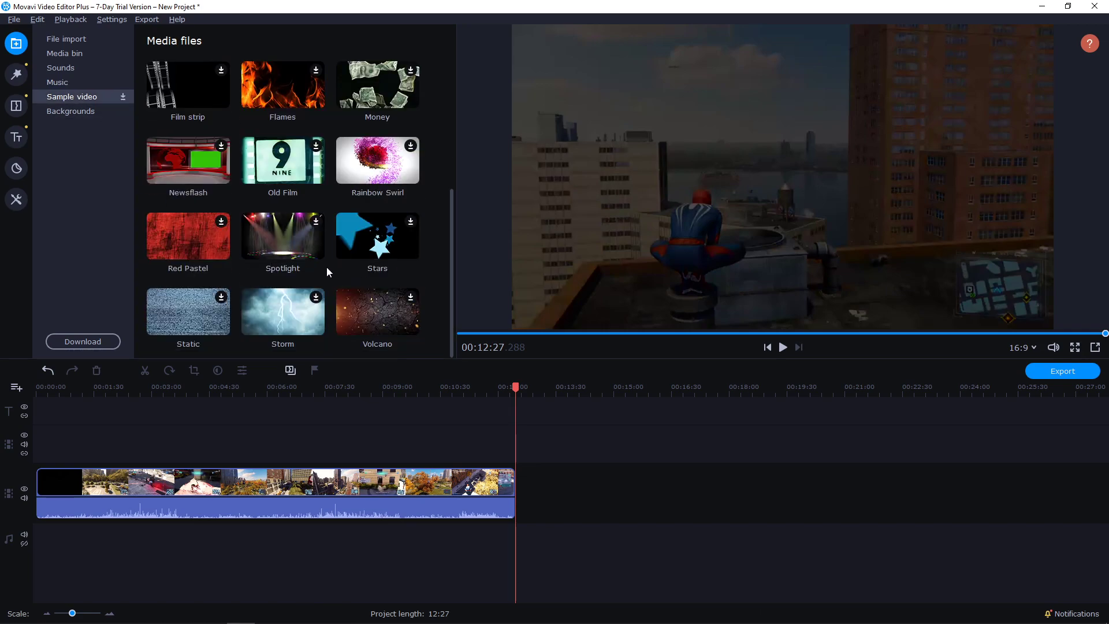
# - Download the Space background, add it after the gameplay, and stretch it to 13:00
pyautogui.click(70, 111)
pyautogui.scroll(-4, 302, 183)
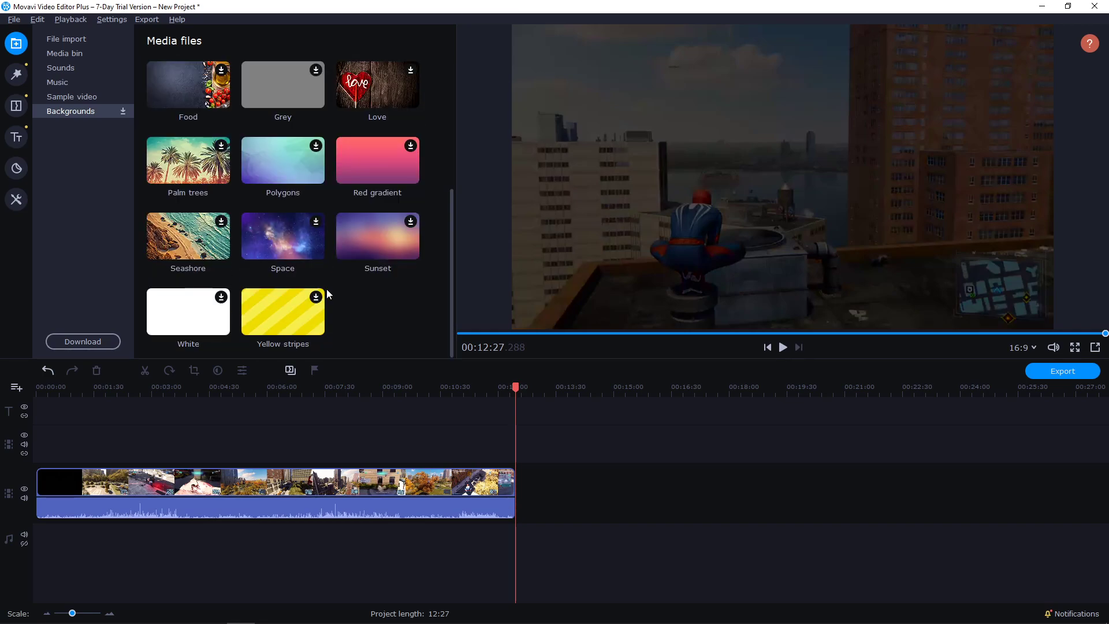
pyautogui.click(316, 222)
pyautogui.moveTo(316, 228); pyautogui.dragTo(567, 486)
pyautogui.scroll(1, 526, 477)
pyautogui.moveTo(820, 482); pyautogui.dragTo(987, 483)
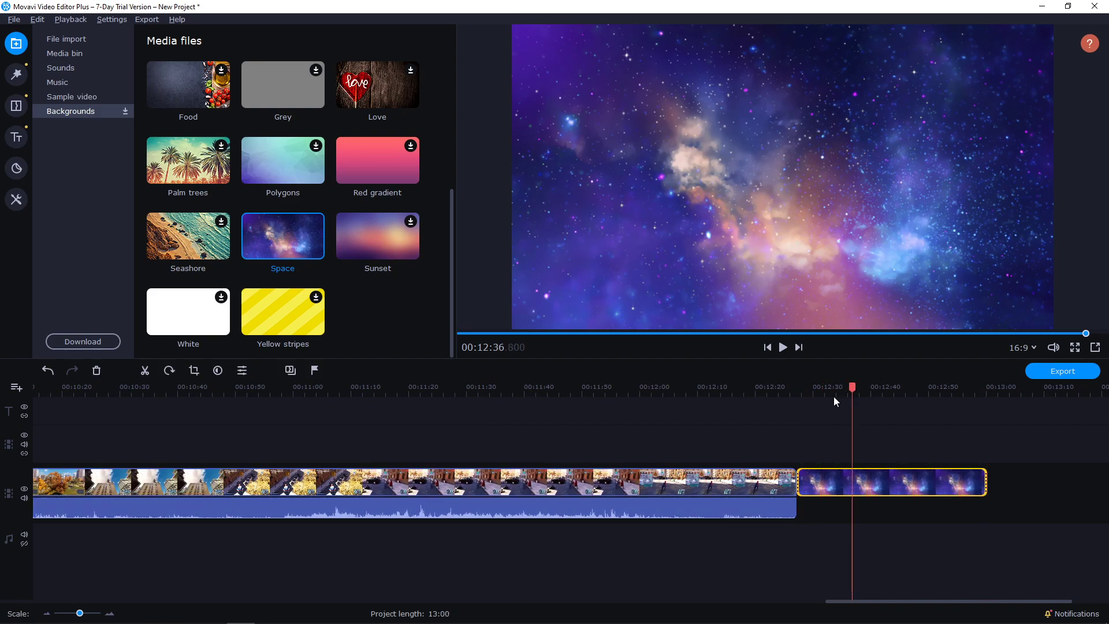
# - Delete the Space background so only the gameplay clip remains on the timeline
pyautogui.click(838, 484)
pyautogui.press('Delete')
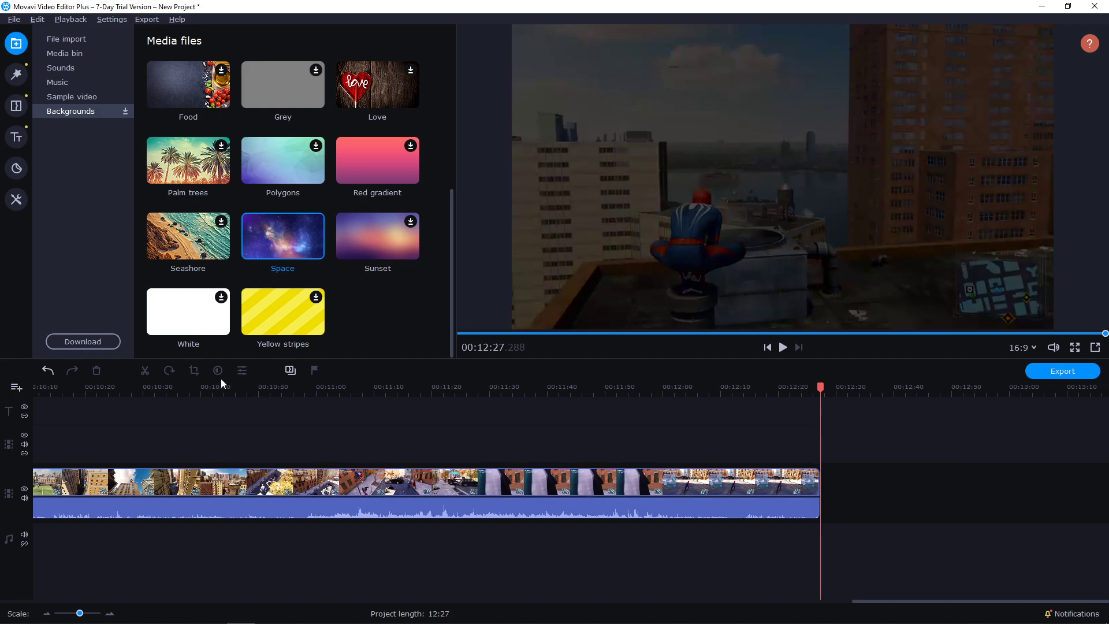
pyautogui.scroll(-3, 133, 411)
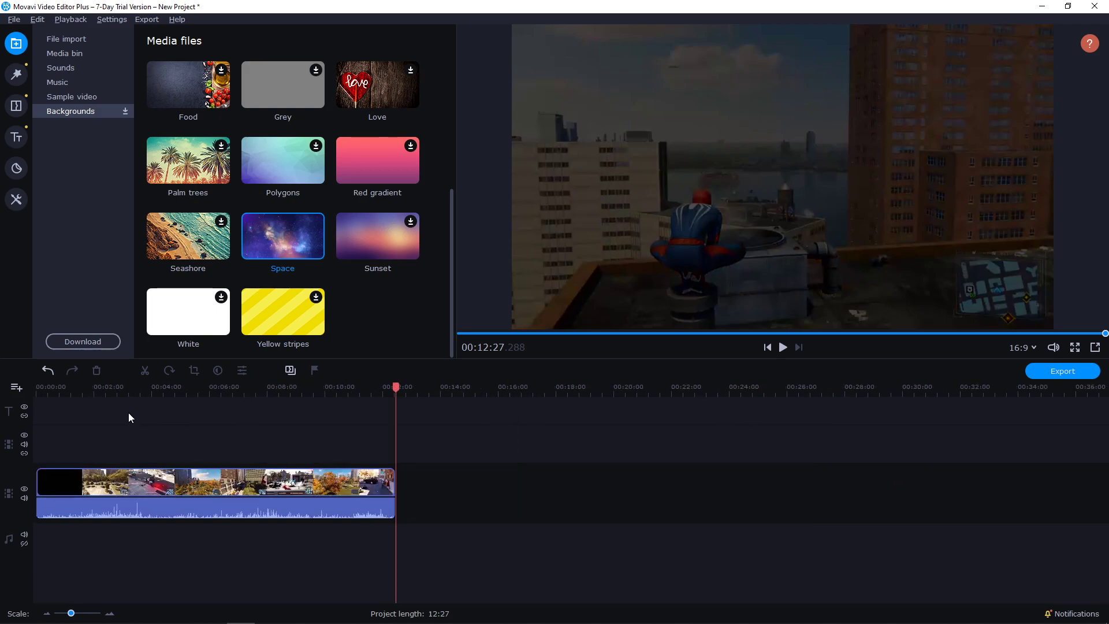
pyautogui.scroll(1, 128, 413)
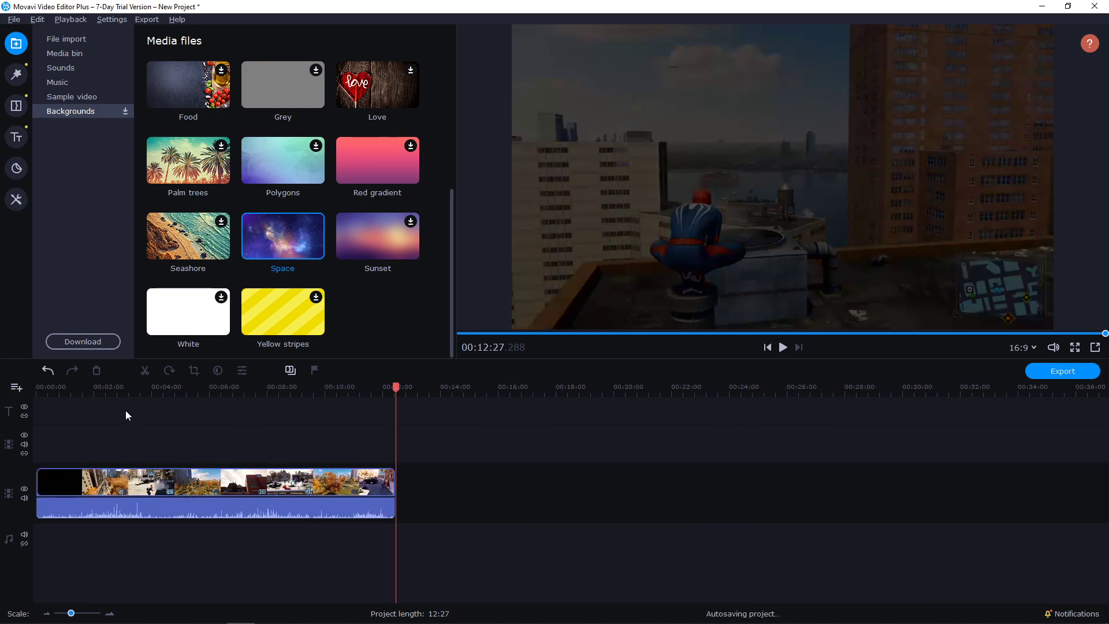
pyautogui.scroll(1, 127, 412)
pyautogui.scroll(-2, 129, 409)
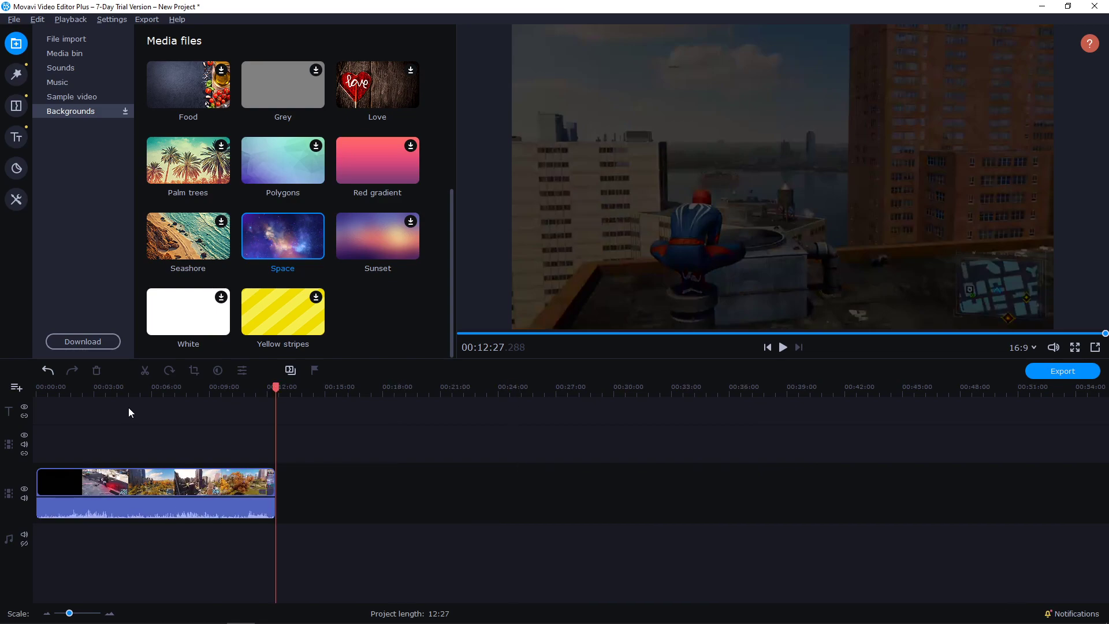
pyautogui.click(107, 503)
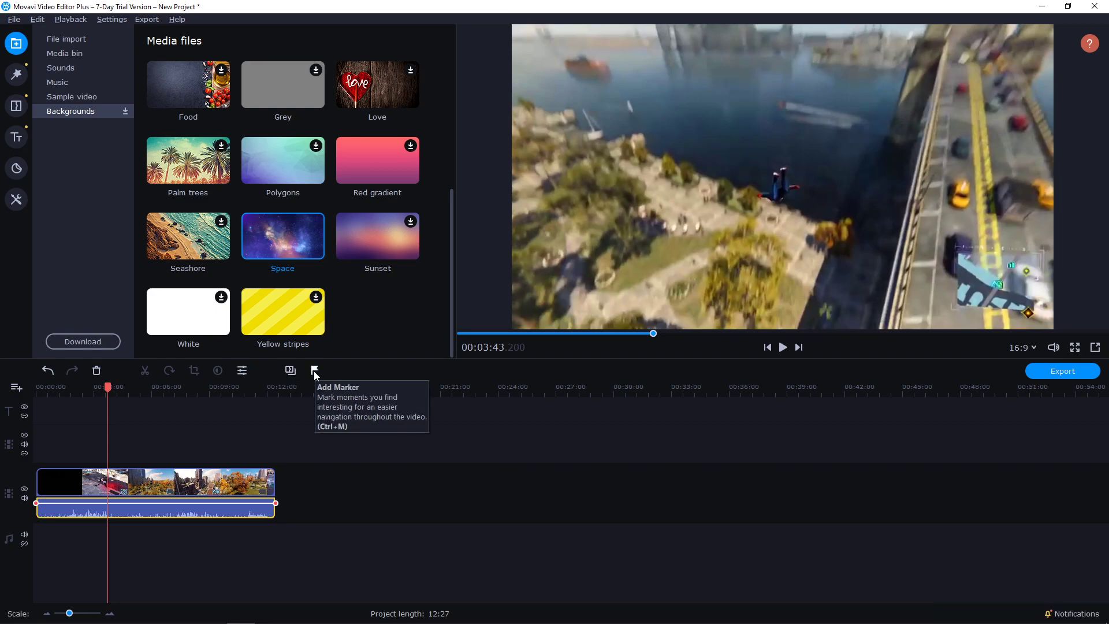
pyautogui.scroll(1, 154, 450)
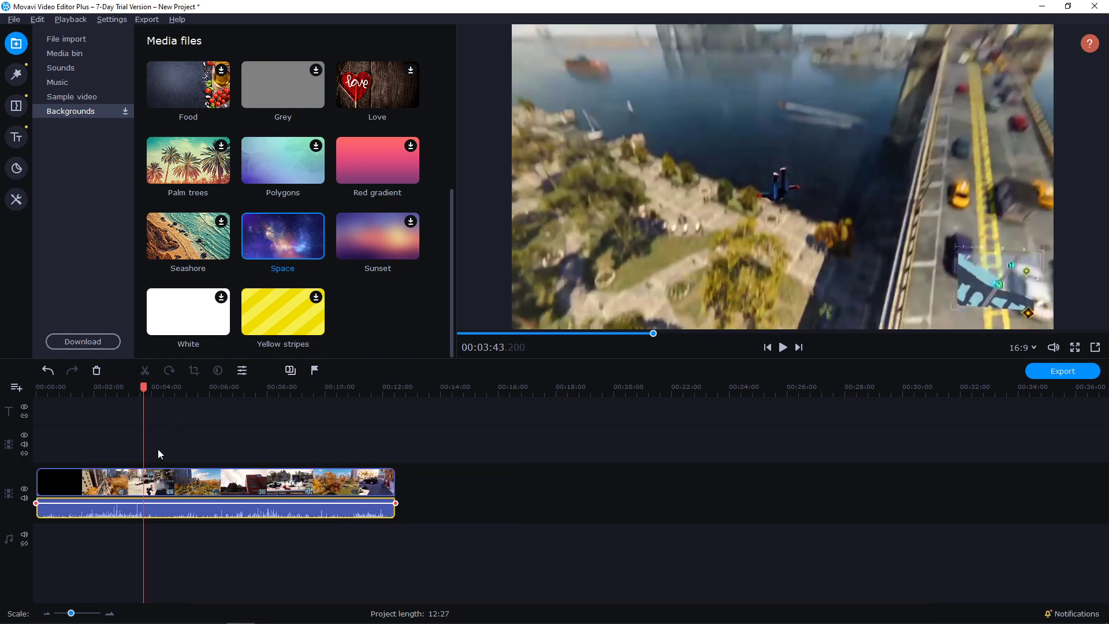
pyautogui.scroll(1, 170, 461)
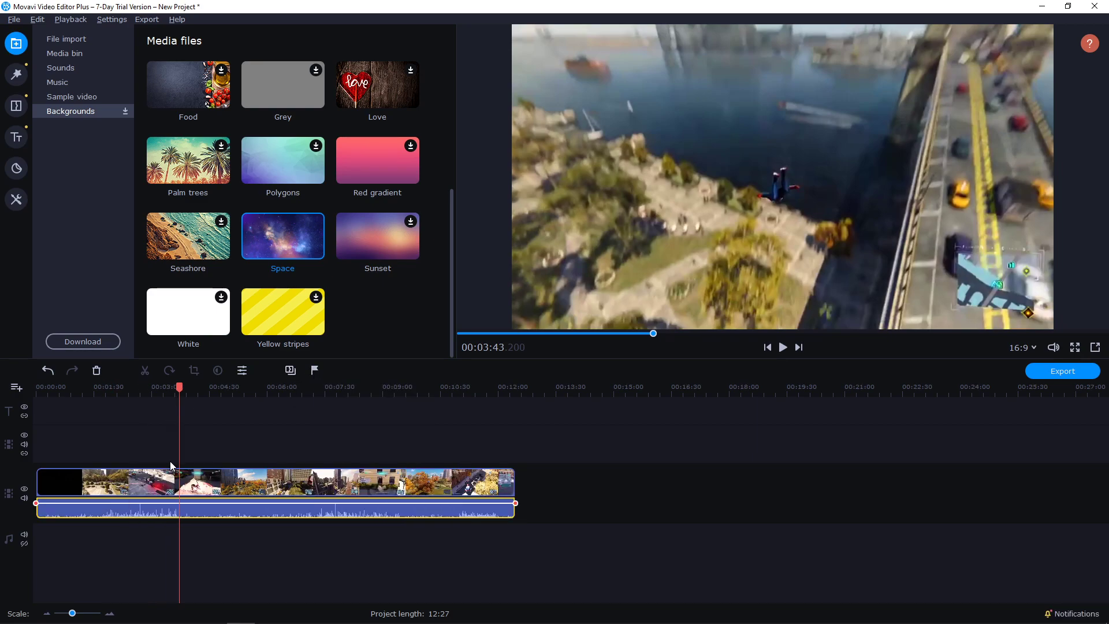
pyautogui.scroll(-1, 171, 468)
pyautogui.scroll(2, 170, 468)
pyautogui.scroll(-2, 170, 468)
# - Split the gameplay clip at 4:26 and again at 8:54
pyautogui.click(207, 485)
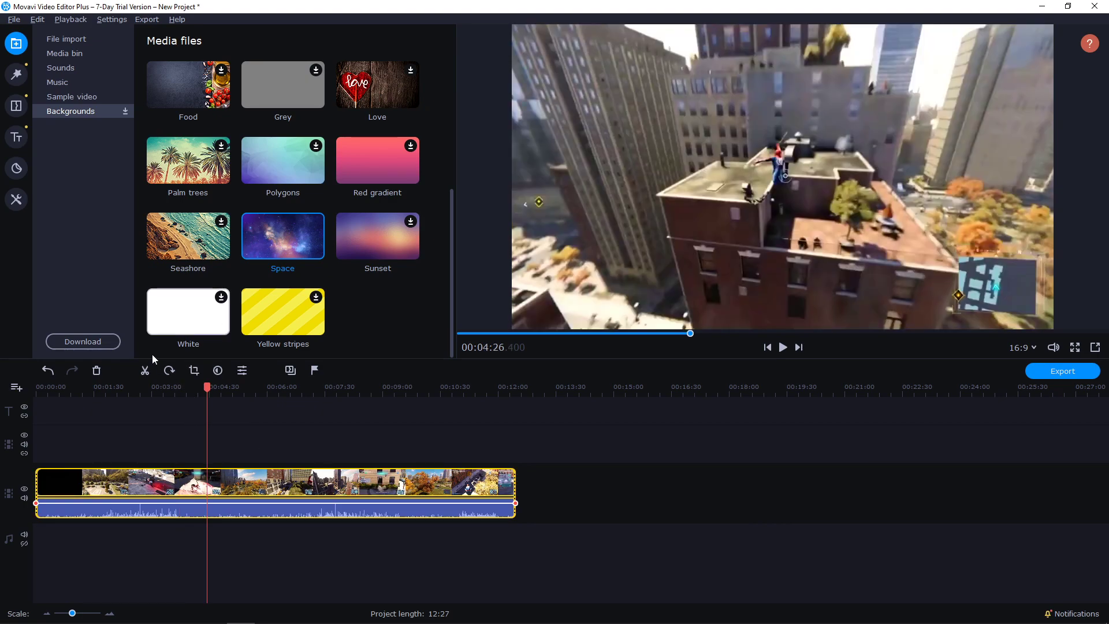
pyautogui.click(145, 371)
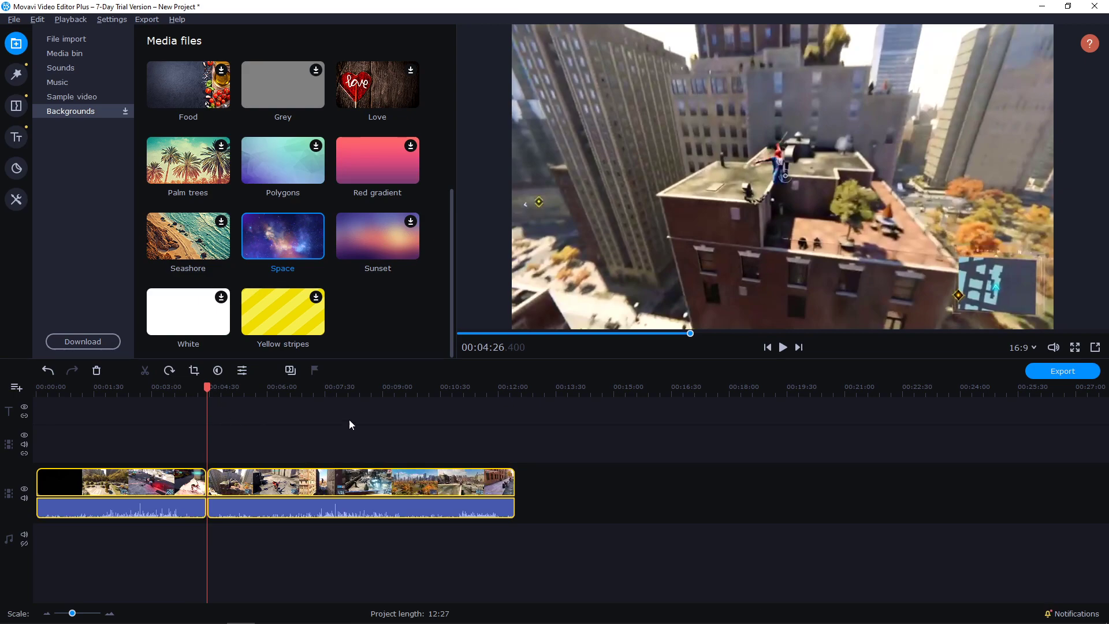
pyautogui.click(314, 393)
pyautogui.click(380, 390)
pyautogui.click(145, 370)
# - Move the black-start opening part to the end of the video track
pyautogui.click(319, 483)
pyautogui.click(285, 483)
pyautogui.click(430, 482)
pyautogui.click(335, 483)
pyautogui.click(404, 483)
pyautogui.click(196, 491)
pyautogui.click(412, 485)
pyautogui.click(276, 494)
pyautogui.moveTo(223, 492); pyautogui.dragTo(376, 494)
pyautogui.moveTo(170, 489); pyautogui.dragTo(518, 485)
# - Check the reordered parts, selecting the third at 9:52 and the middle at 5:57
pyautogui.click(285, 475)
pyautogui.click(224, 389)
pyautogui.click(415, 485)
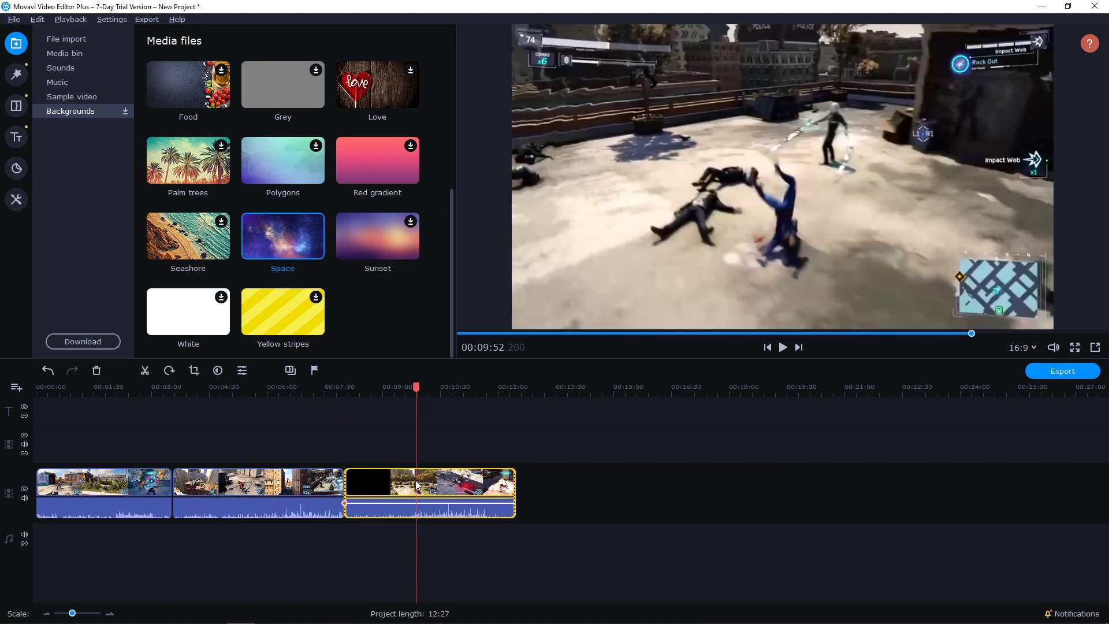
pyautogui.click(265, 489)
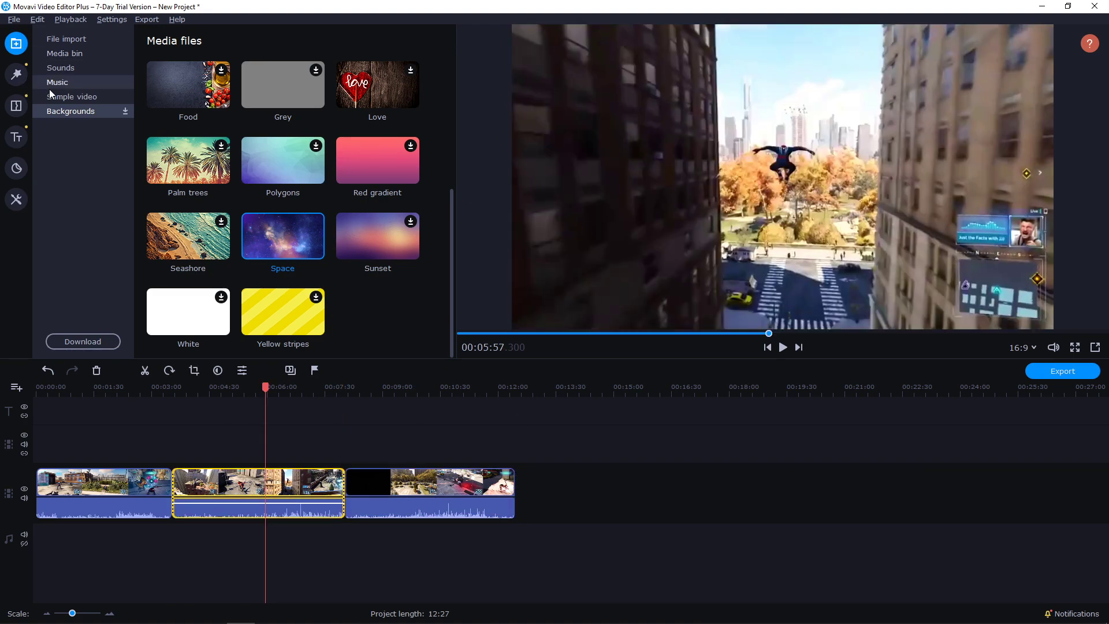
# - Inspect the middle part's Clip Properties, checking Applied Effects, then General settings
pyautogui.doubleClick(286, 485)
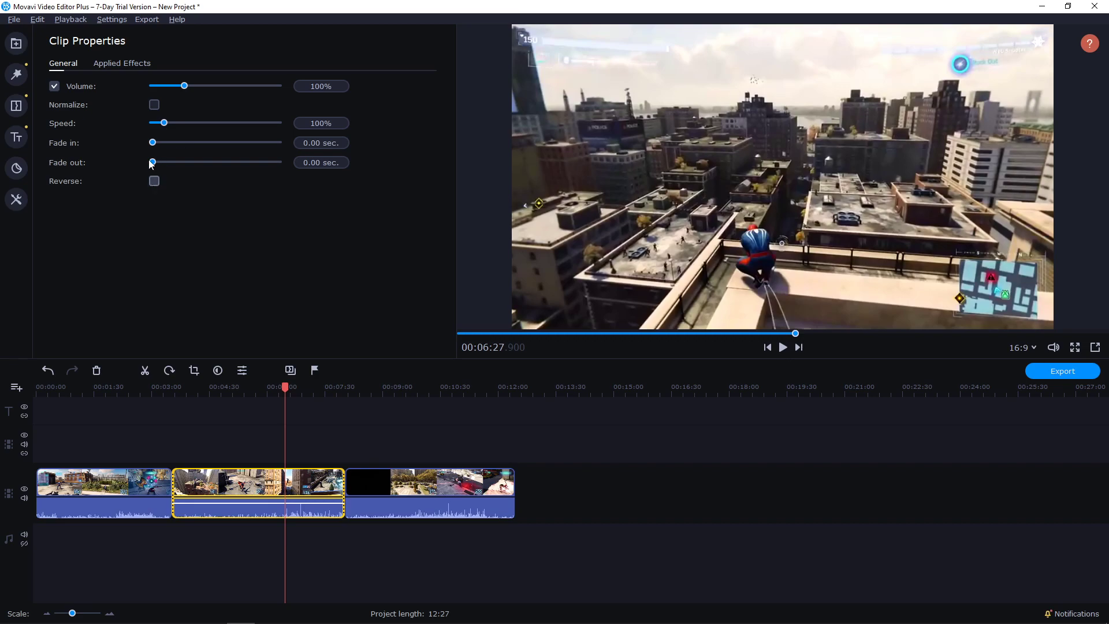
pyautogui.click(116, 68)
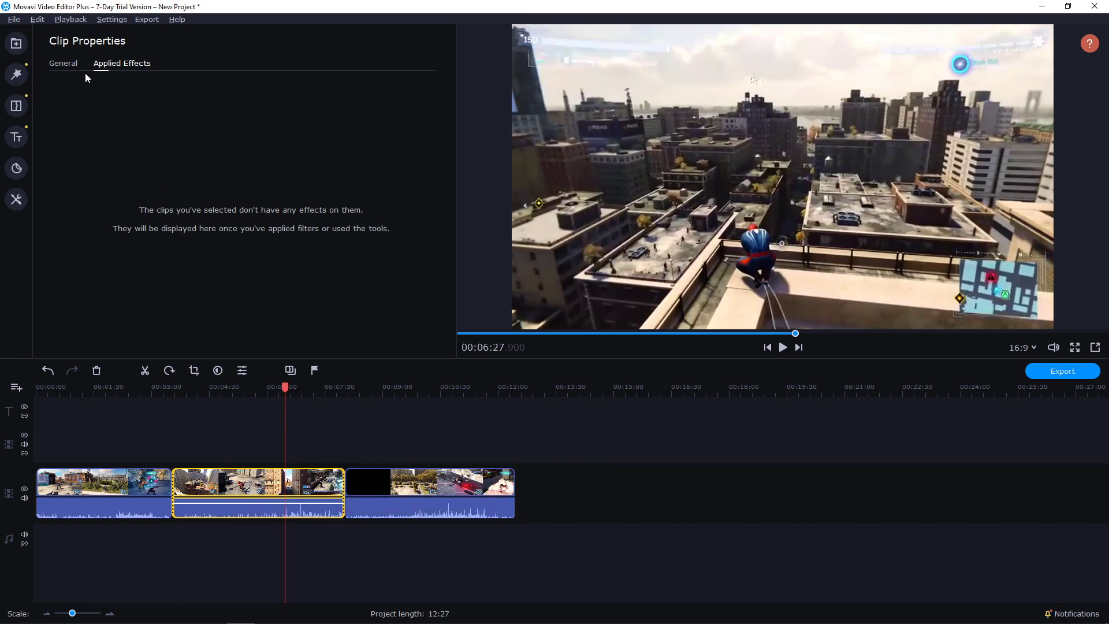
pyautogui.click(62, 66)
# - Apply the Broken lens filter from the Featured filters to the middle clip
pyautogui.click(17, 74)
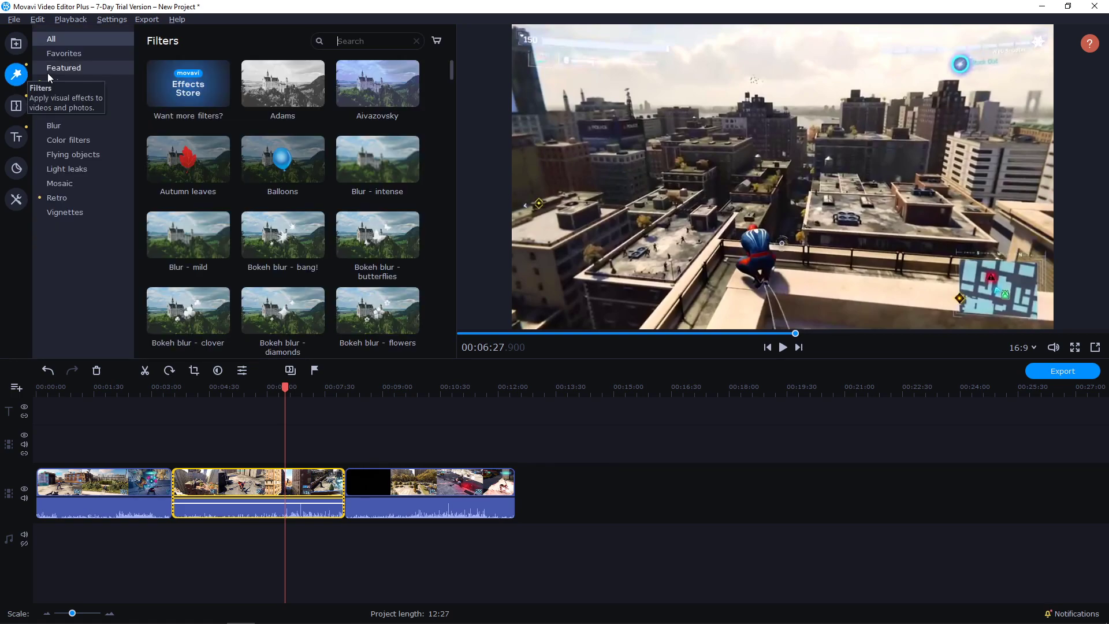
pyautogui.scroll(-6, 306, 180)
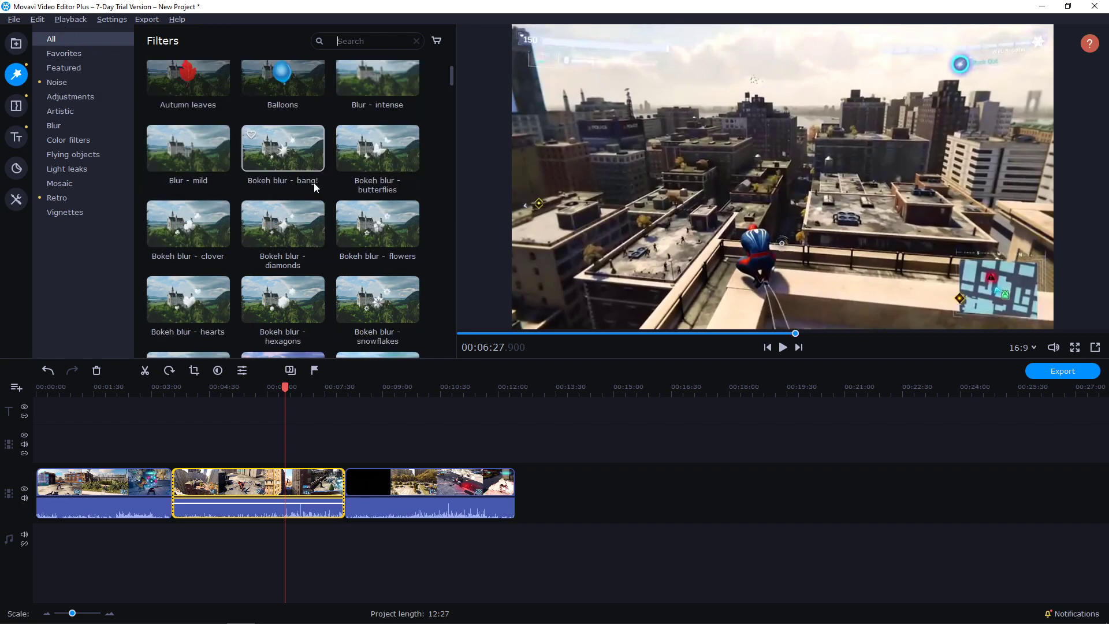
pyautogui.scroll(-2, 300, 175)
pyautogui.scroll(5, 301, 175)
pyautogui.click(84, 54)
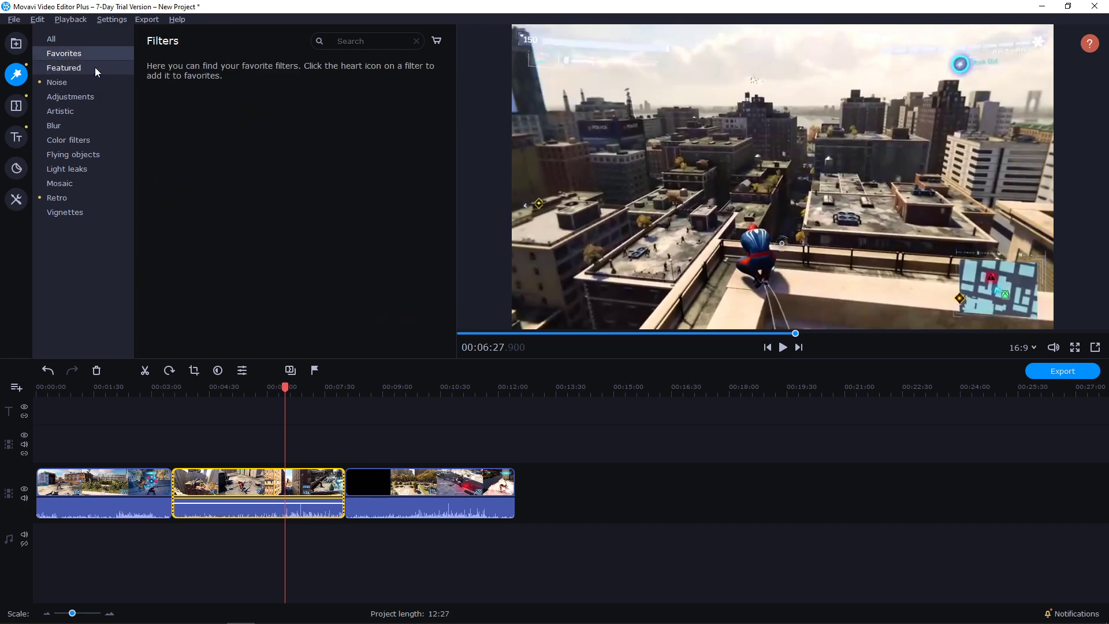
pyautogui.click(92, 68)
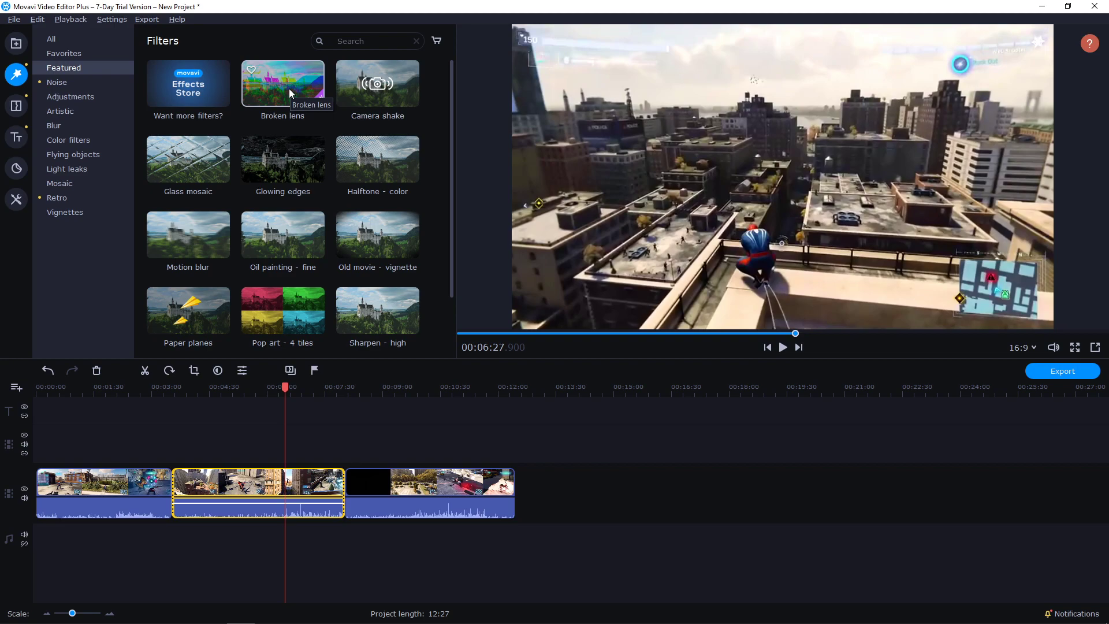
pyautogui.moveTo(289, 88); pyautogui.dragTo(257, 484)
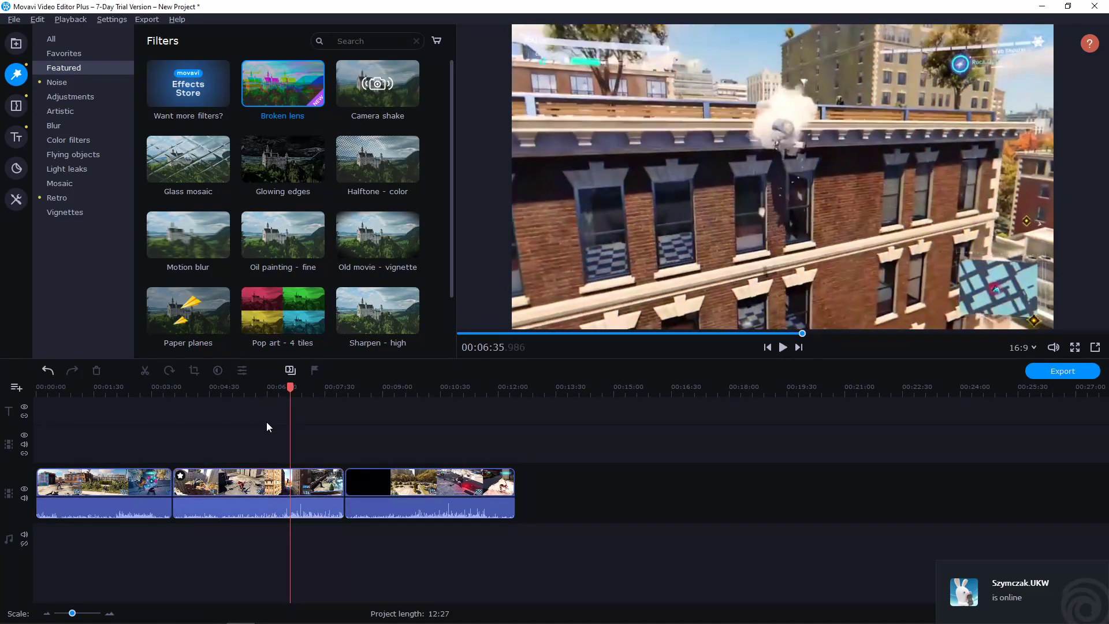
# - Remove Broken lens from the middle clip's Applied Effects
pyautogui.doubleClick(241, 482)
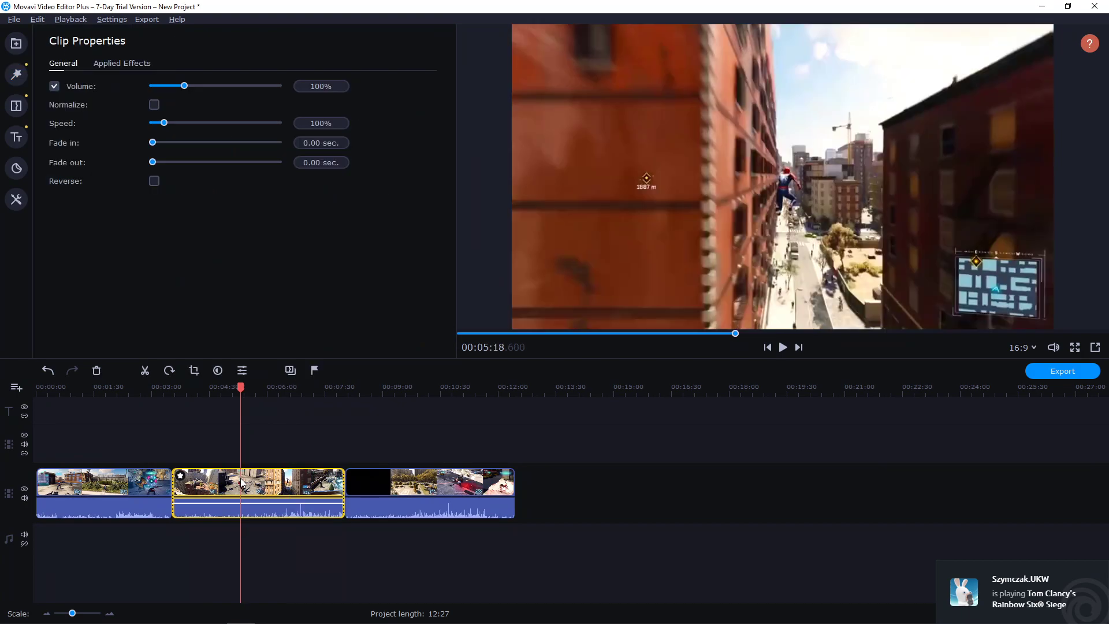
pyautogui.click(120, 62)
pyautogui.click(424, 92)
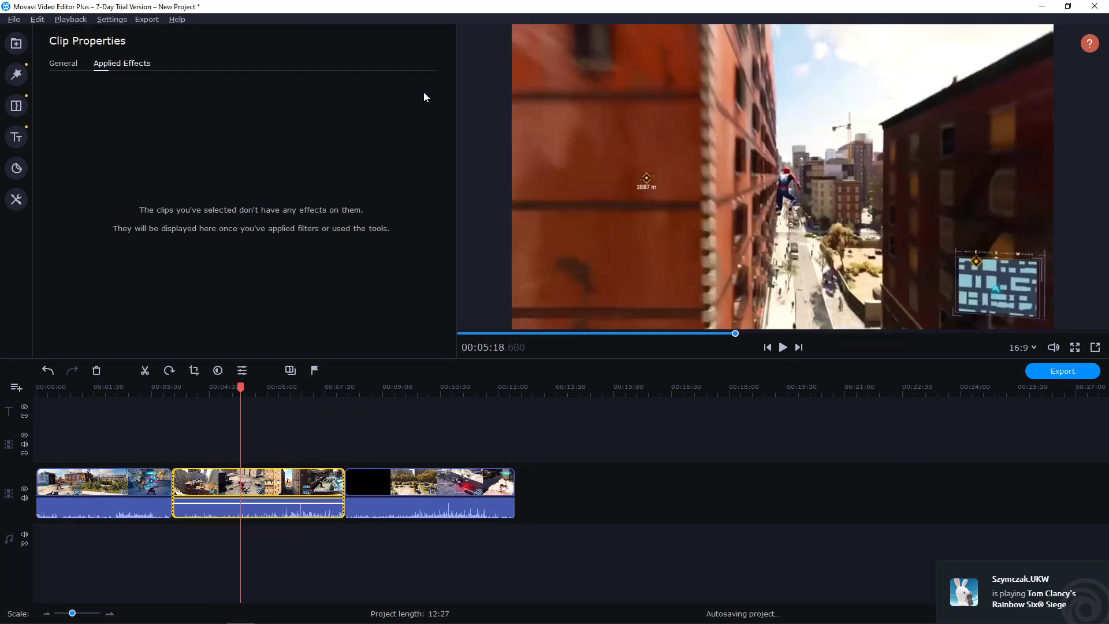
# - Browse the Noise, Adjustments and Artistic filter categories, ending on Blur
pyautogui.click(16, 74)
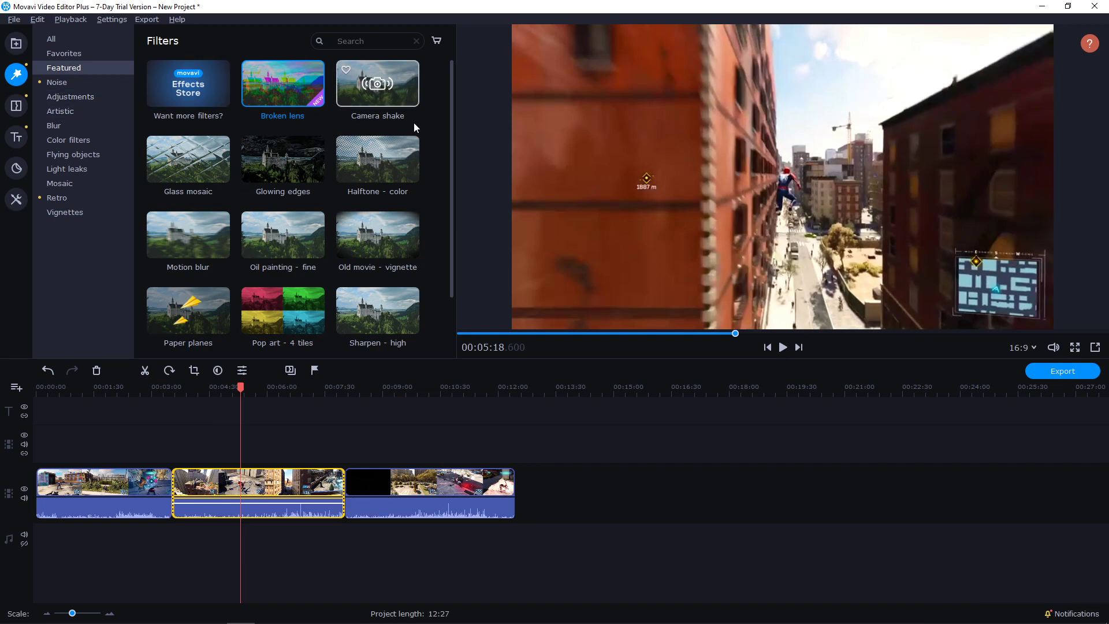
pyautogui.scroll(-2, 384, 146)
pyautogui.click(71, 83)
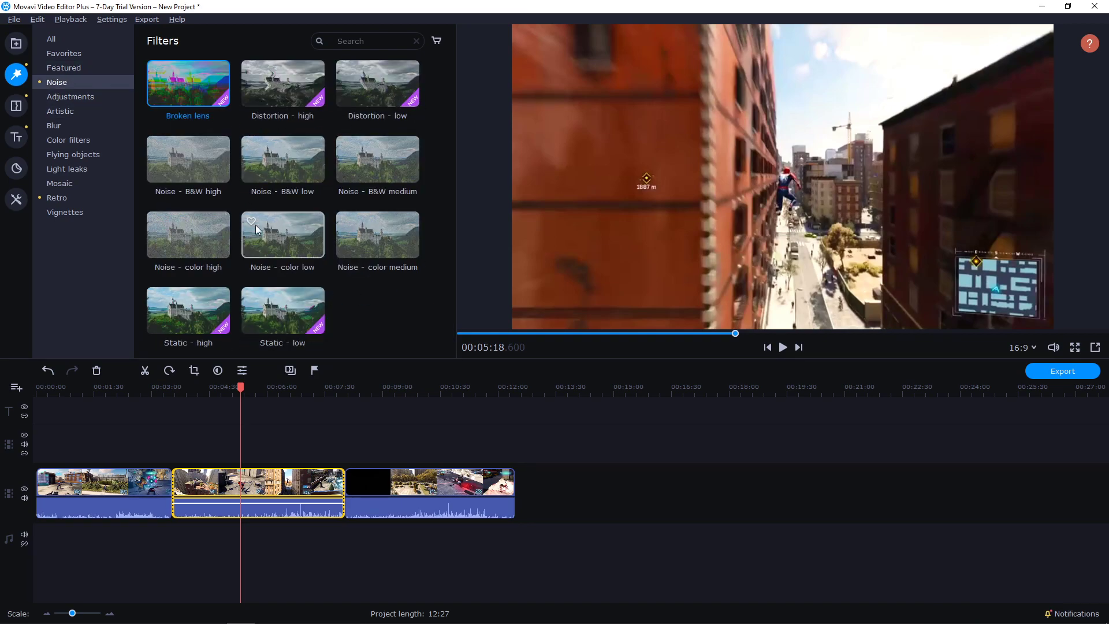
pyautogui.click(87, 112)
pyautogui.click(69, 97)
pyautogui.scroll(-2, 228, 154)
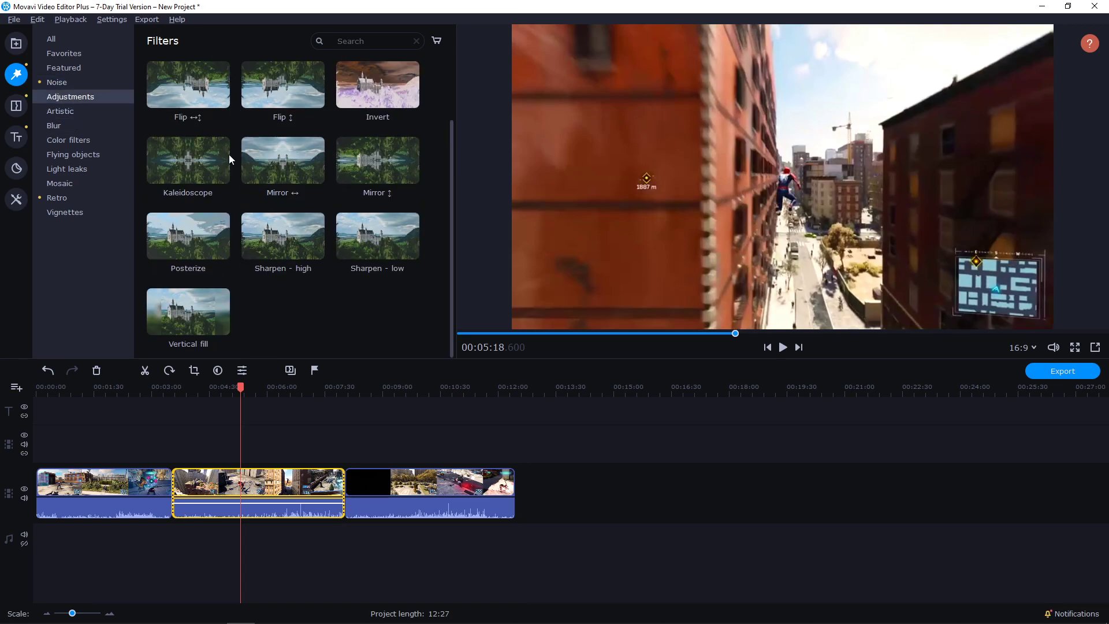
pyautogui.click(67, 116)
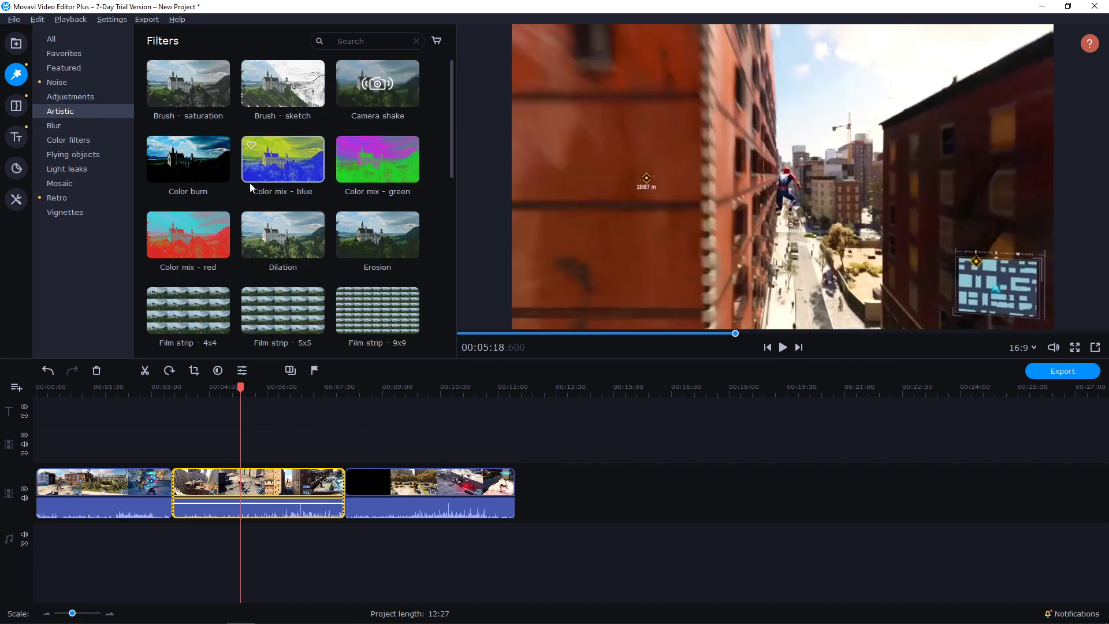
pyautogui.scroll(-2, 254, 184)
pyautogui.scroll(-2, 260, 186)
pyautogui.scroll(4, 272, 189)
pyautogui.click(100, 129)
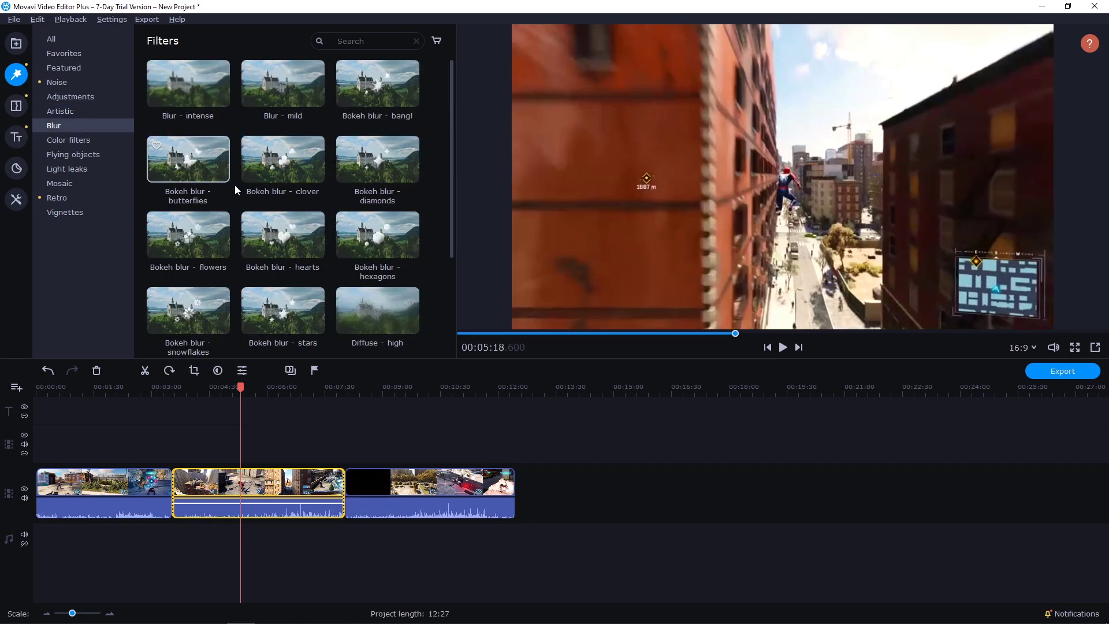
# - Apply Blur - intense to the middle clip, try 51% and 21% strength, then remove it
pyautogui.moveTo(206, 85); pyautogui.dragTo(219, 475)
pyautogui.click(218, 475)
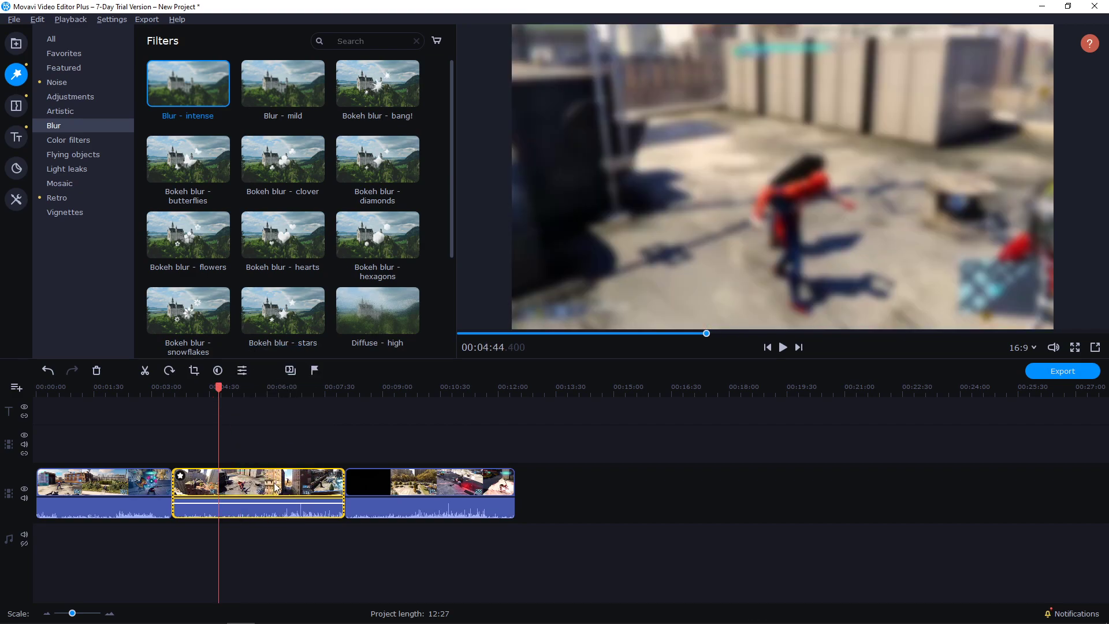
pyautogui.doubleClick(274, 490)
pyautogui.click(106, 64)
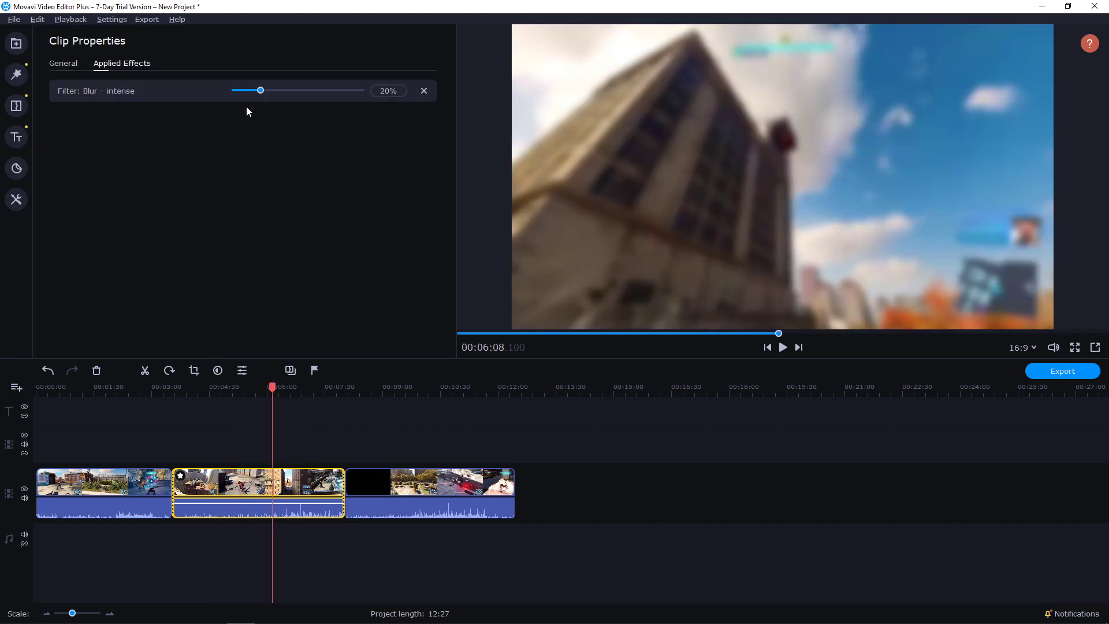
pyautogui.moveTo(265, 91); pyautogui.dragTo(299, 93)
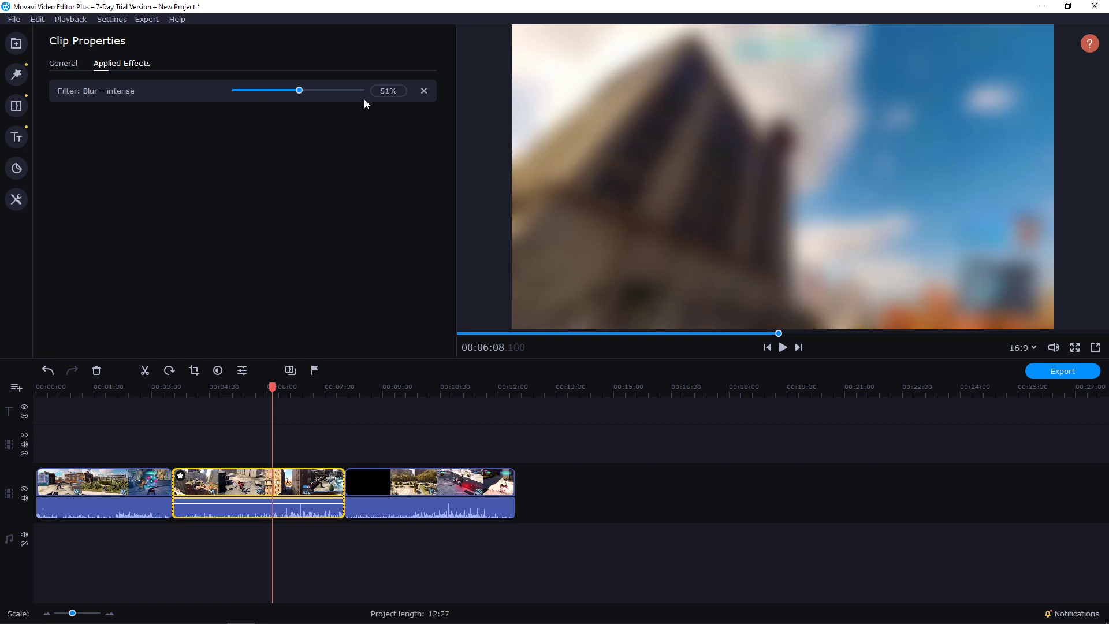
pyautogui.click(250, 90)
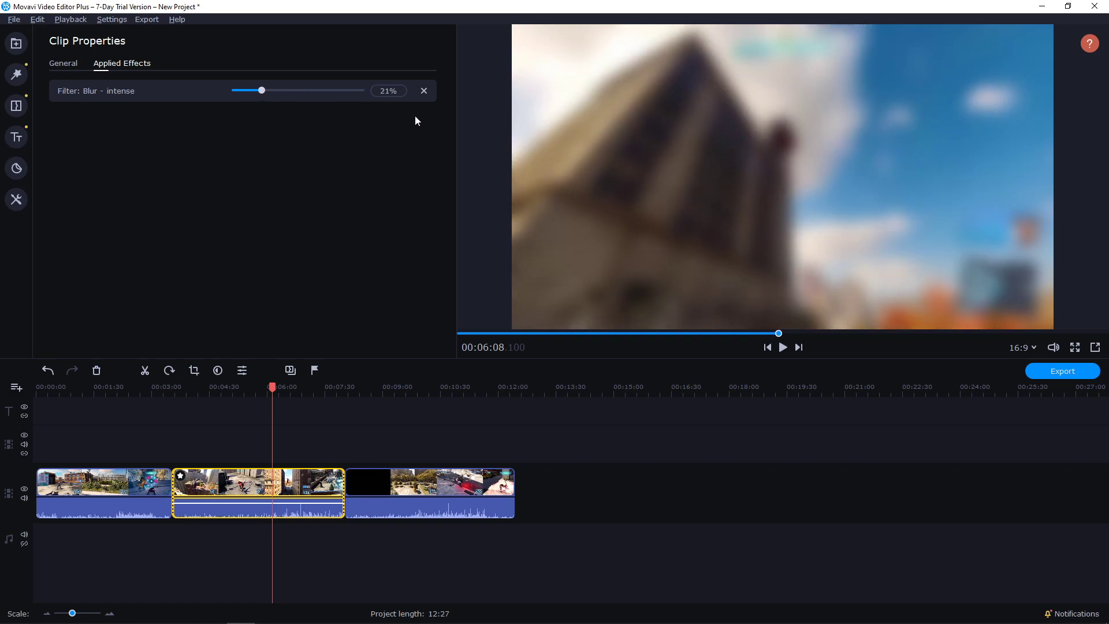
pyautogui.click(426, 92)
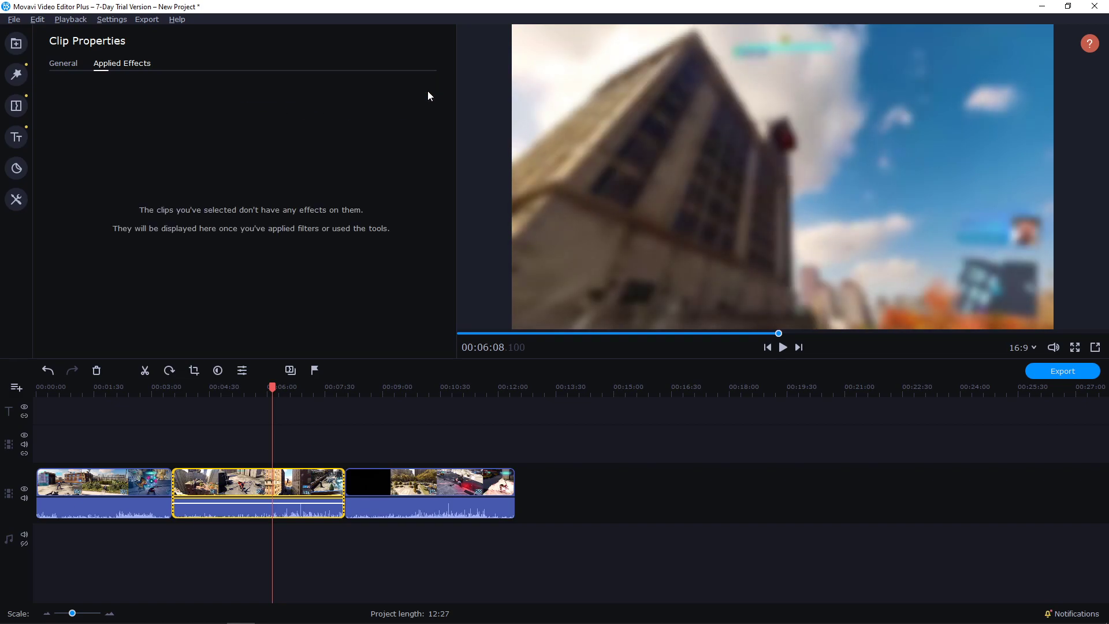
# - Browse the Color filters, Flying objects, Light leaks, Mosaic, Retro and Vignettes categories
pyautogui.click(53, 61)
pyautogui.click(23, 75)
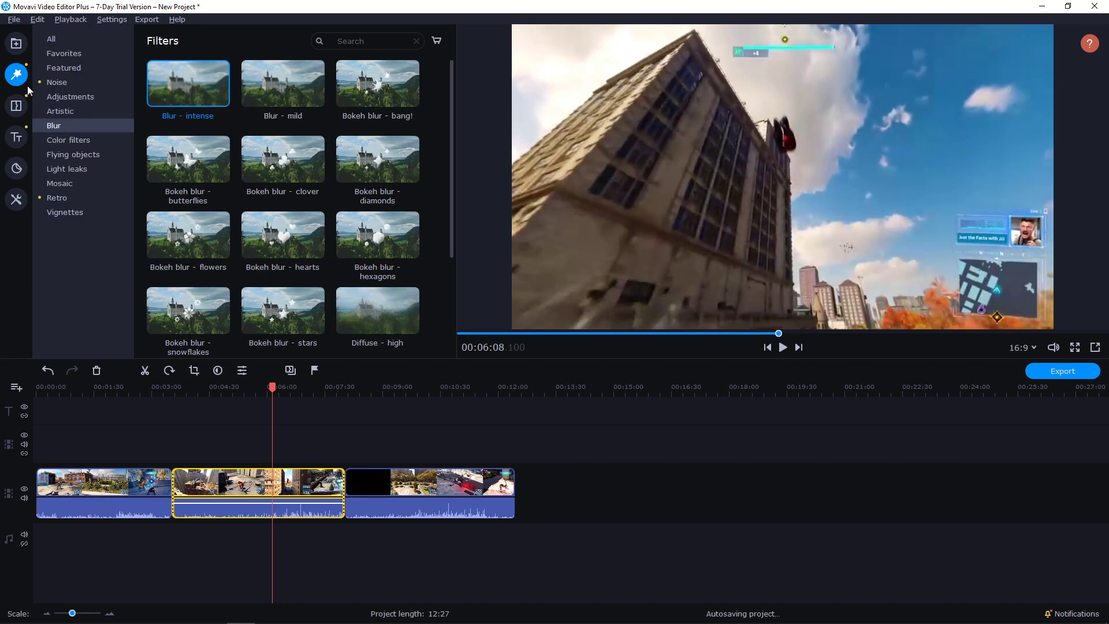
pyautogui.click(63, 141)
pyautogui.click(87, 154)
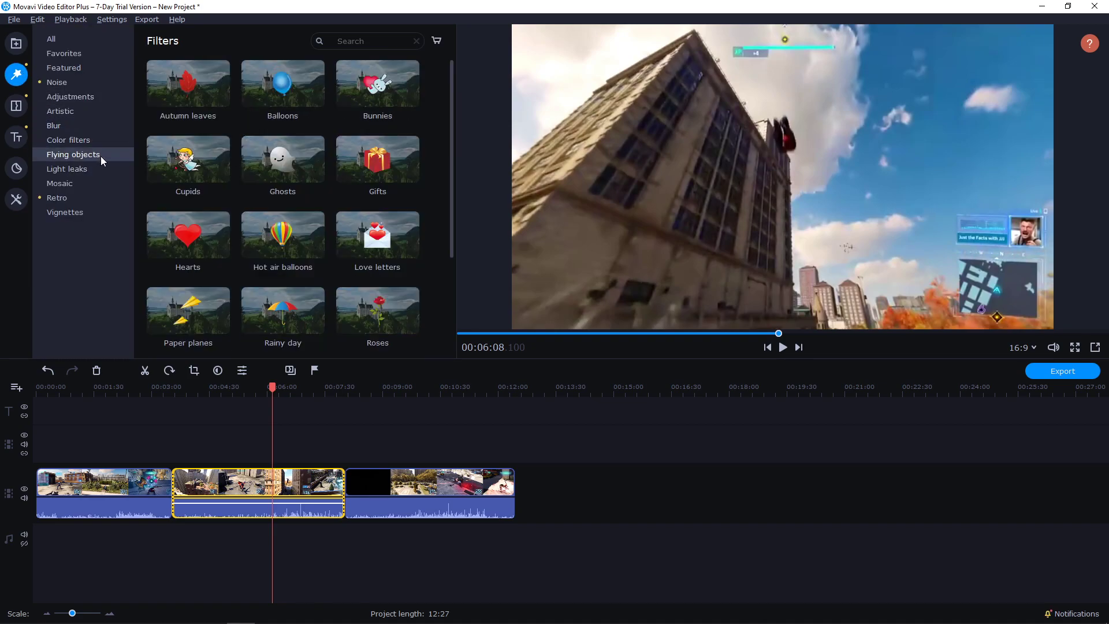
pyautogui.click(62, 169)
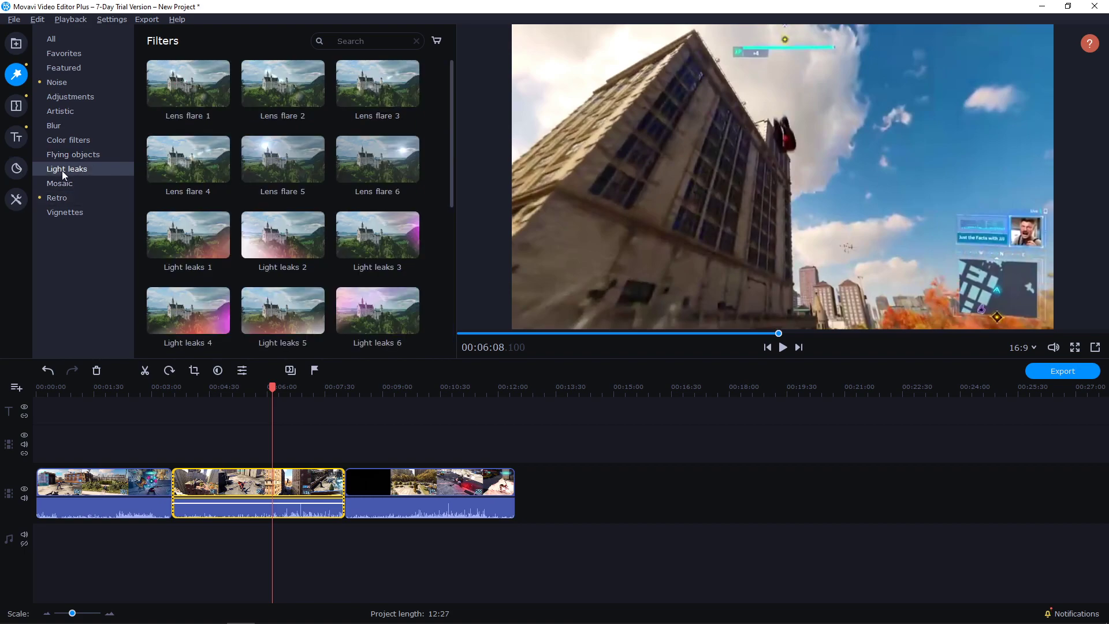
pyautogui.scroll(-3, 247, 182)
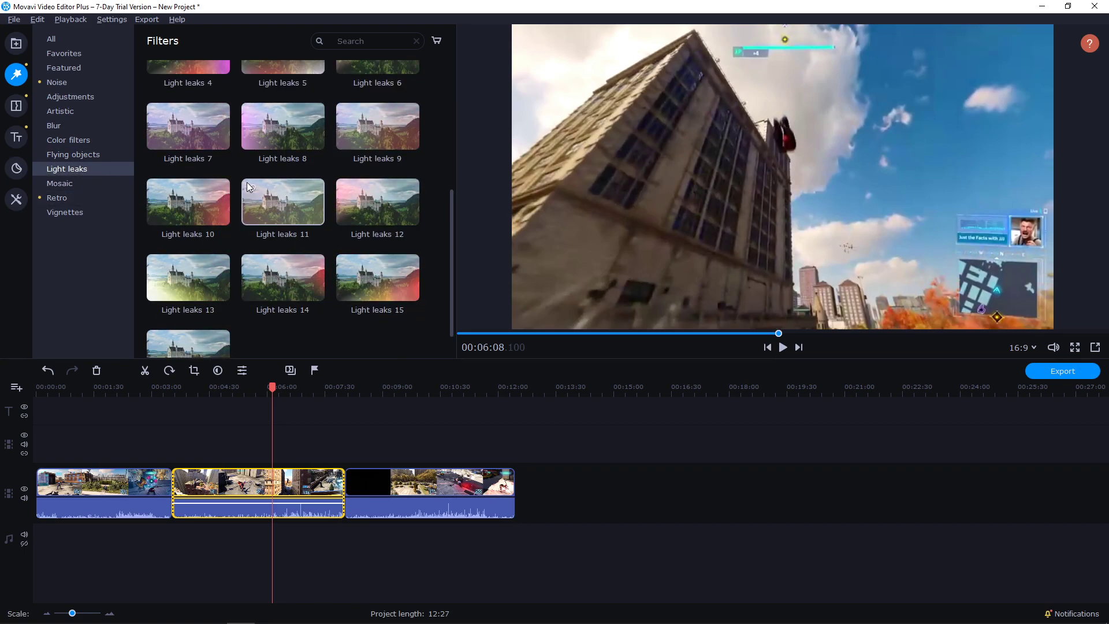
pyautogui.click(52, 183)
pyautogui.click(53, 198)
pyautogui.scroll(-2, 259, 205)
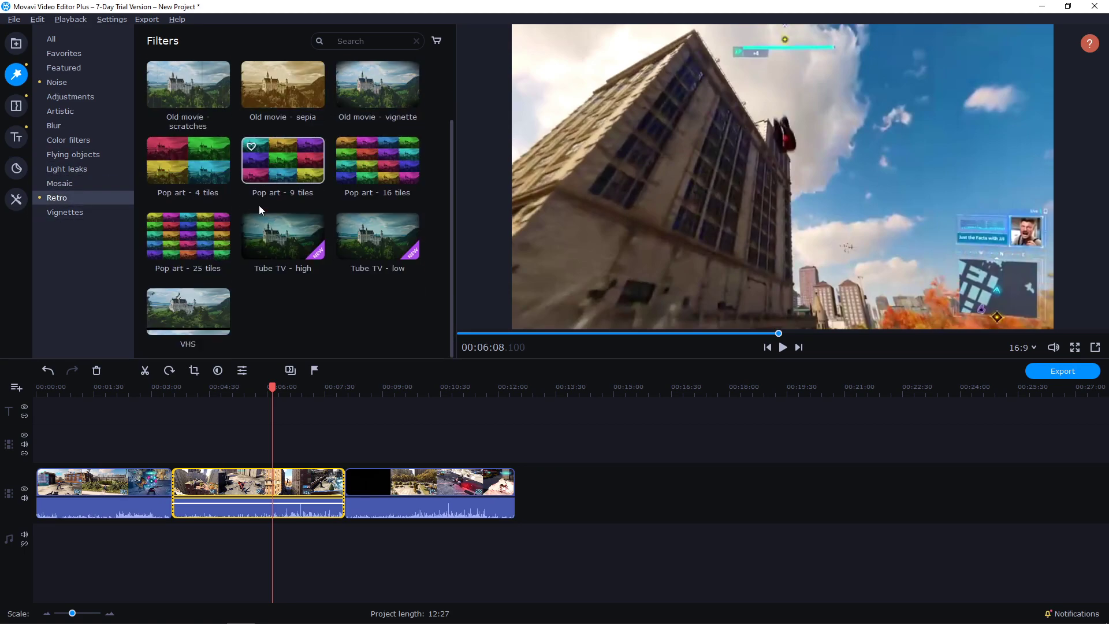
pyautogui.click(74, 215)
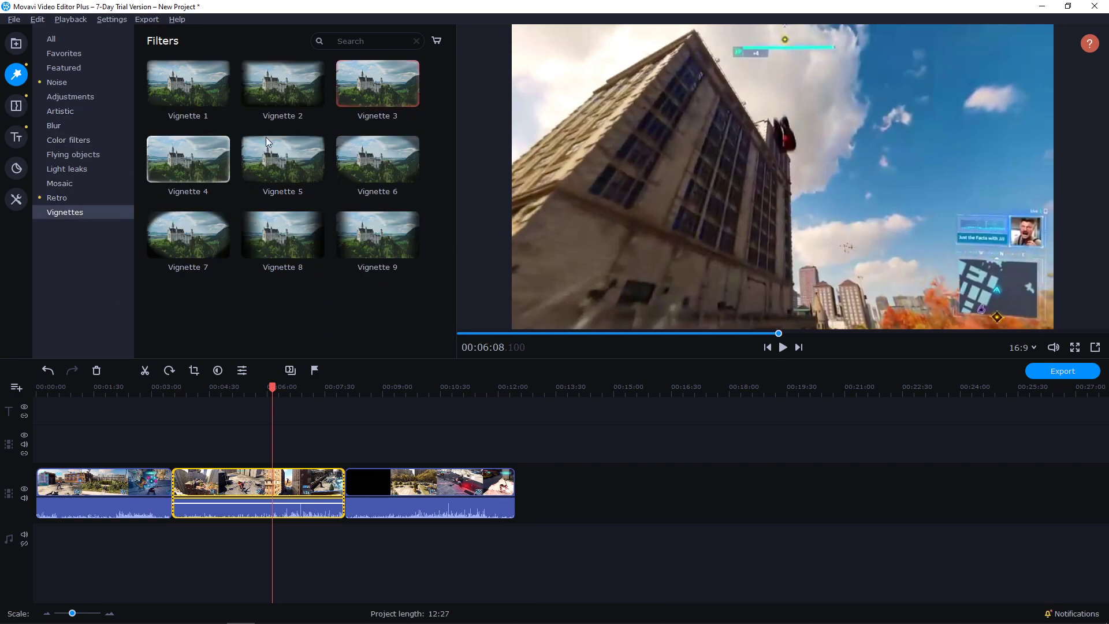
# - Show the Transitions library and set playback to 00:04:35 with no clip selected
pyautogui.click(17, 106)
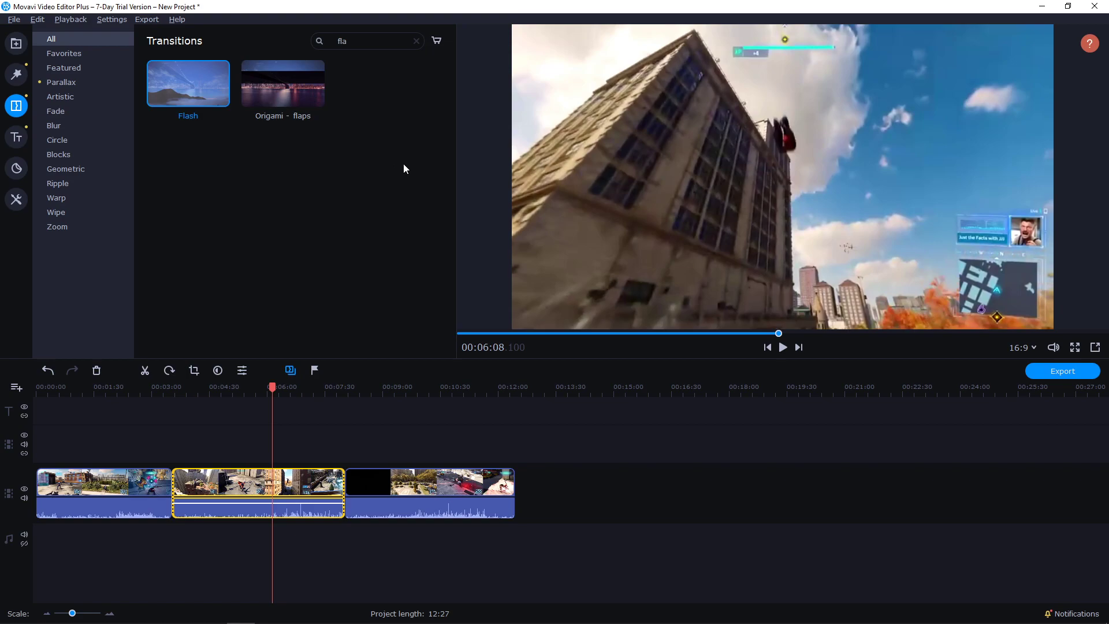
pyautogui.moveTo(385, 387); pyautogui.dragTo(428, 386)
pyautogui.click(520, 484)
pyautogui.click(212, 390)
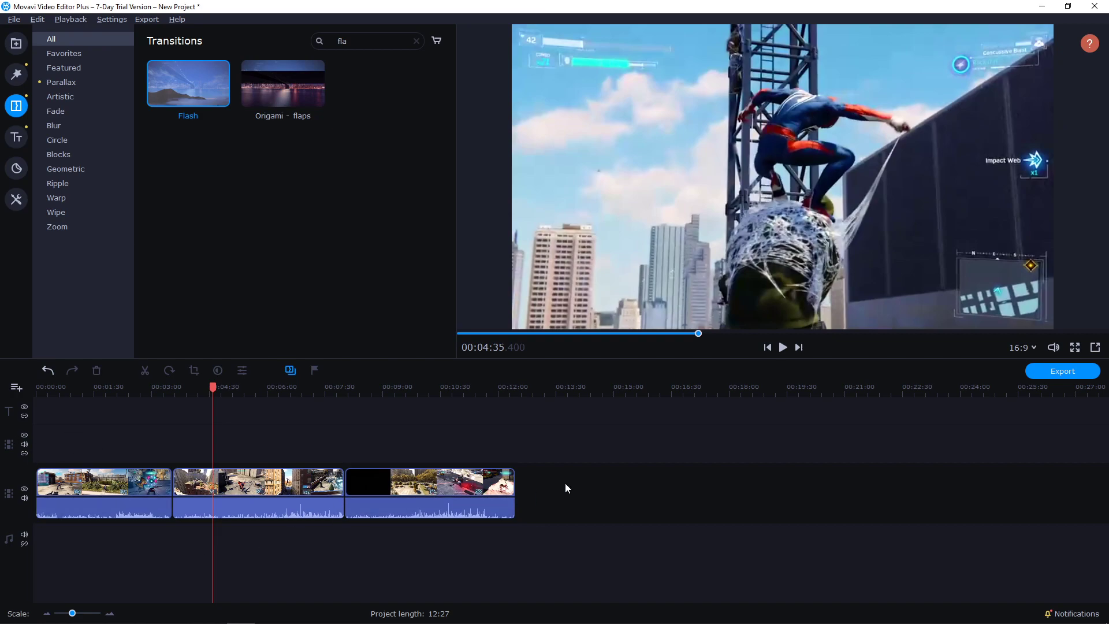
# - Add a second, empty music track to the timeline from the Add Extra Track menu
pyautogui.rightClick(536, 491)
pyautogui.moveTo(574, 565)
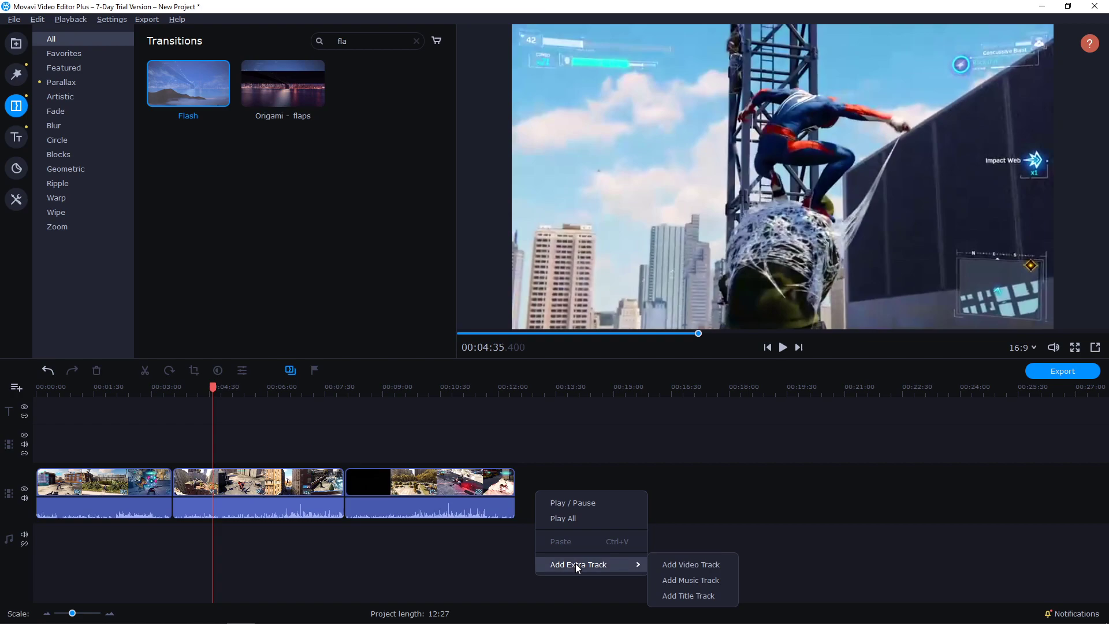
pyautogui.click(681, 581)
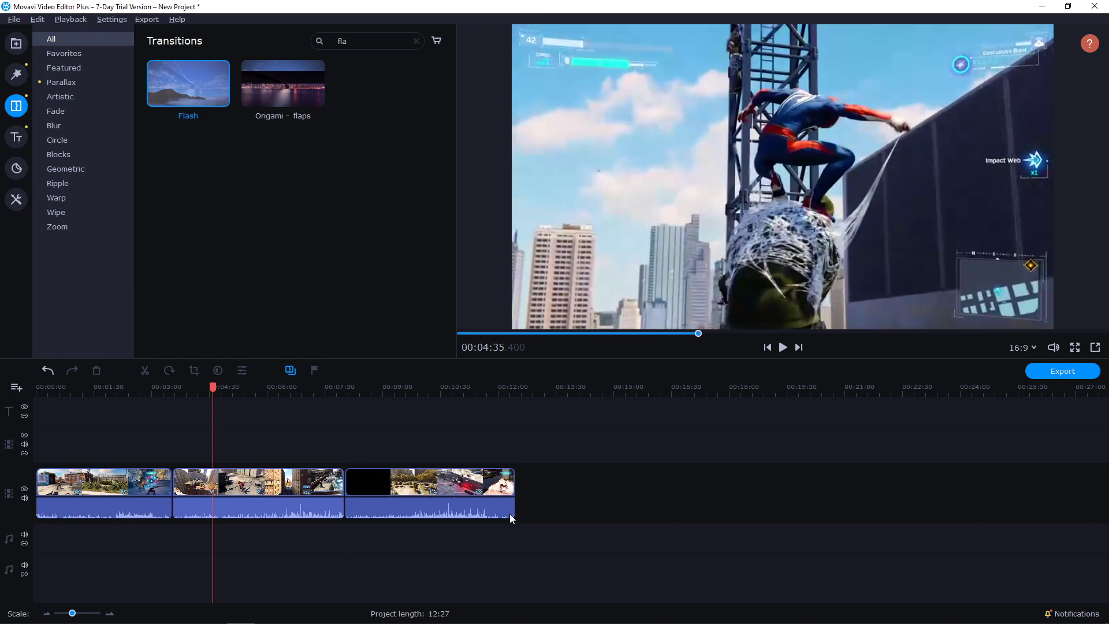
# - Clear the 'fla' transition search and browse the transition categories, ending on Featured
pyautogui.click(78, 52)
pyautogui.click(80, 66)
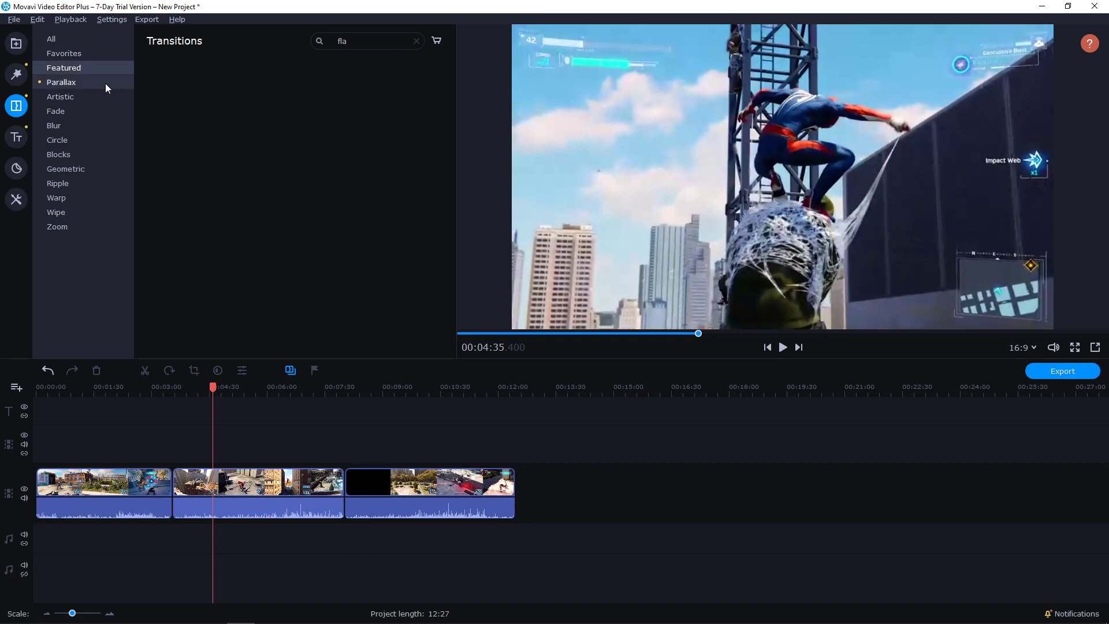
pyautogui.click(76, 80)
pyautogui.click(74, 93)
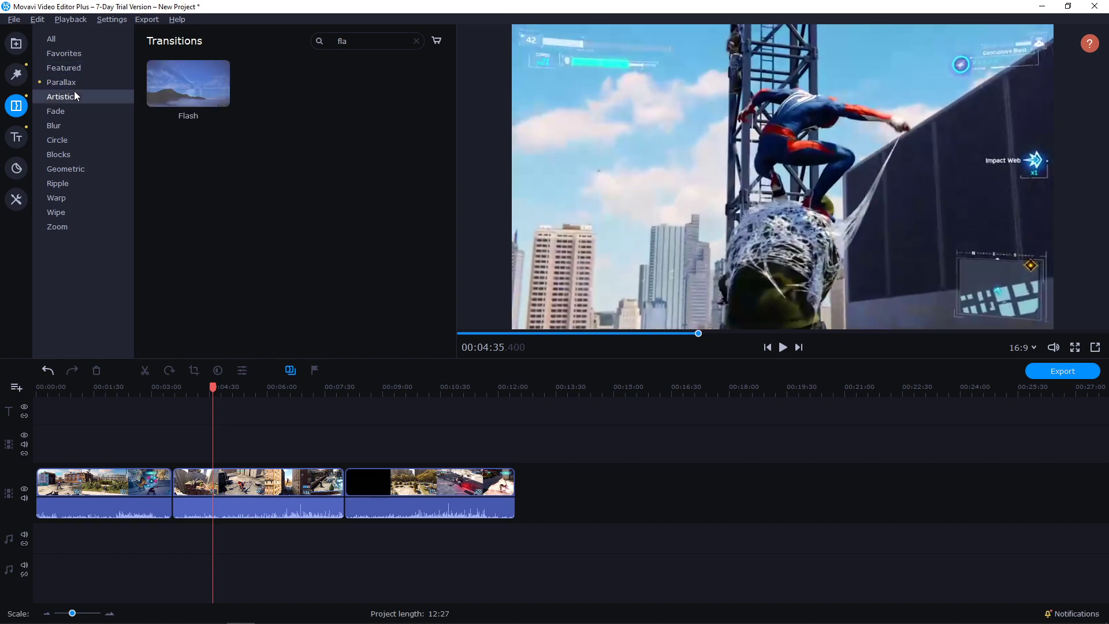
pyautogui.click(74, 108)
pyautogui.press('BackSpace')
pyautogui.click(72, 53)
pyautogui.click(92, 68)
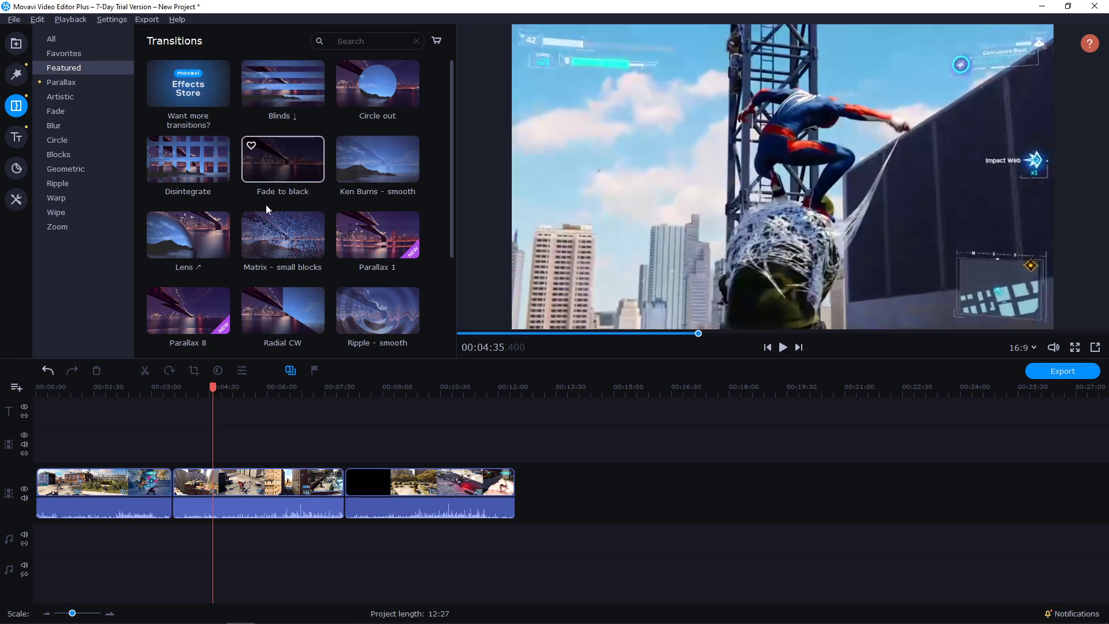
# - Place the Ripple - smooth transition on the join between the first and second clips
pyautogui.scroll(-2, 292, 271)
pyautogui.moveTo(368, 246); pyautogui.dragTo(177, 484)
pyautogui.keyDown('ctrl'); pyautogui.scroll(10, 196, 421); pyautogui.keyUp('ctrl')
pyautogui.keyDown('ctrl'); pyautogui.scroll(-3, 388, 422); pyautogui.keyUp('ctrl')
pyautogui.click(433, 390)
pyautogui.click(477, 390)
pyautogui.press('space')
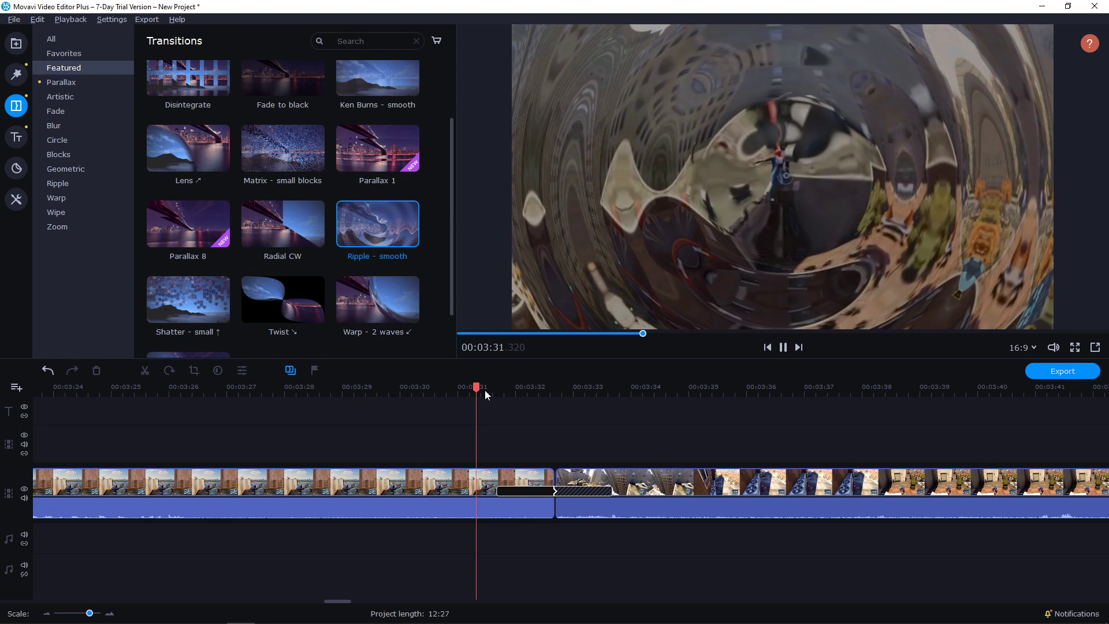
pyautogui.press('space')
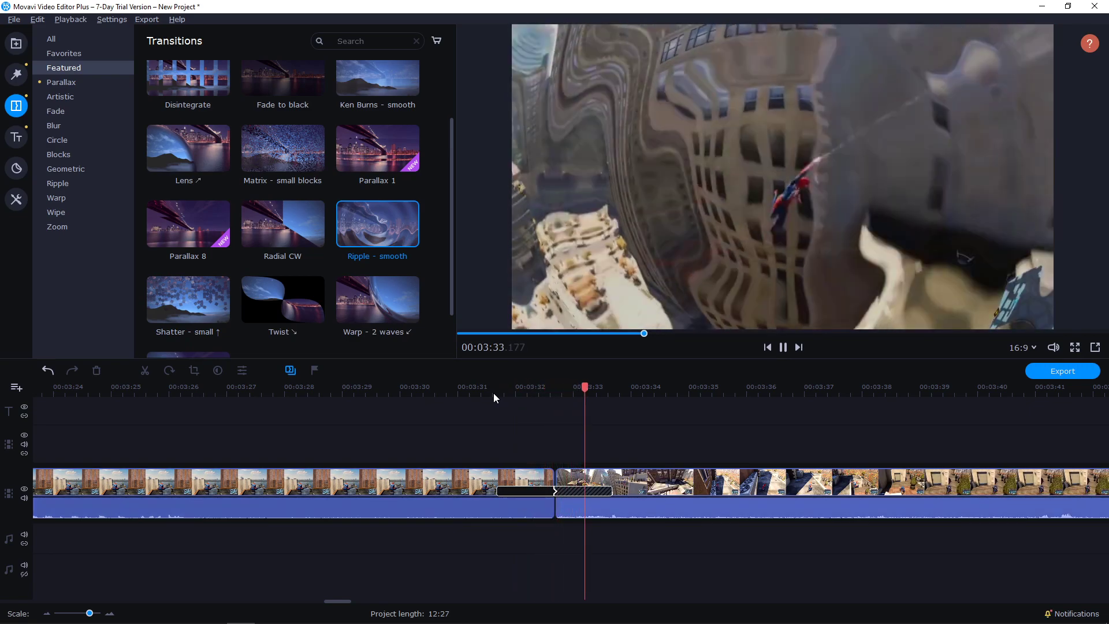
pyautogui.press('space')
pyautogui.click(552, 492)
pyautogui.doubleClick(559, 494)
pyautogui.scroll(3, 572, 281)
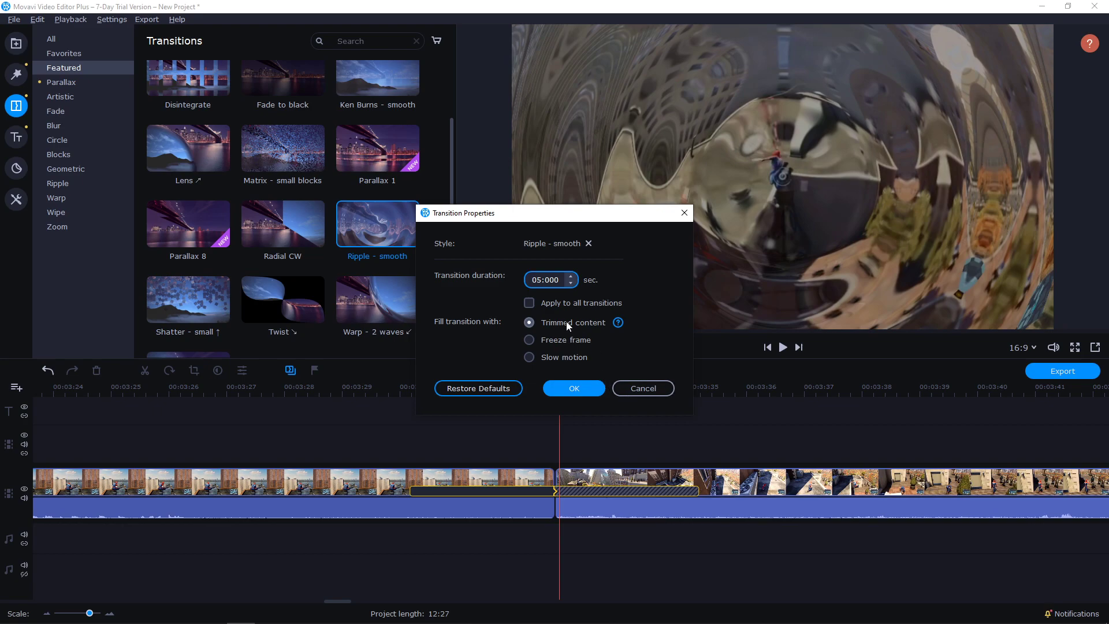
pyautogui.click(636, 390)
pyautogui.scroll(-2, 341, 260)
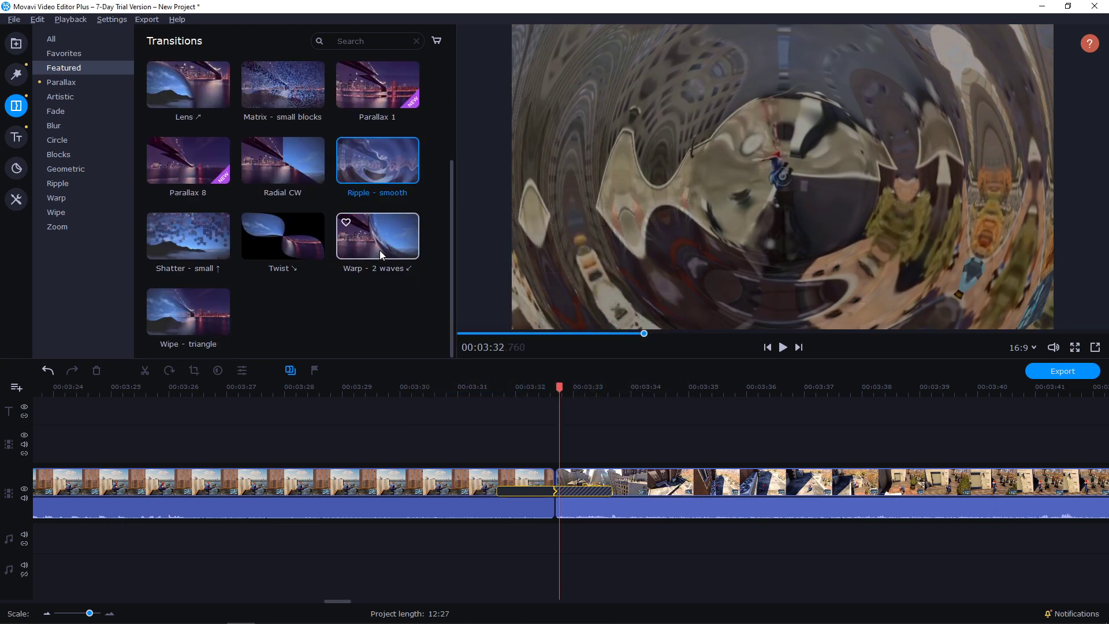
# - Replace the junction transition with Warp - 2 waves and preview it
pyautogui.moveTo(379, 251); pyautogui.dragTo(535, 491)
pyautogui.click(503, 401)
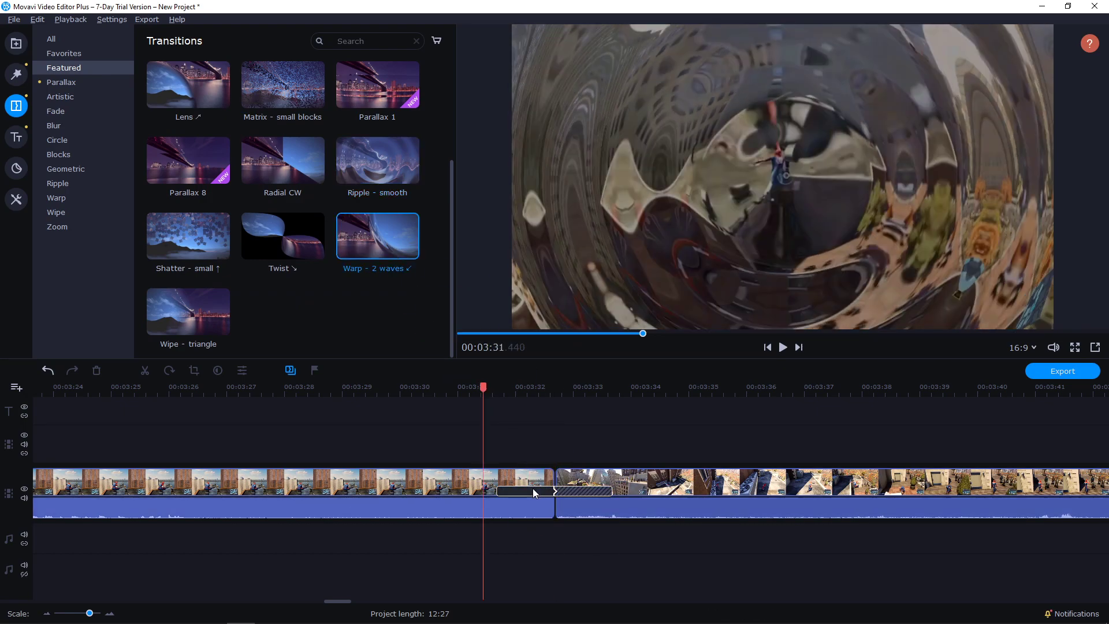
pyautogui.click(535, 495)
pyautogui.click(483, 387)
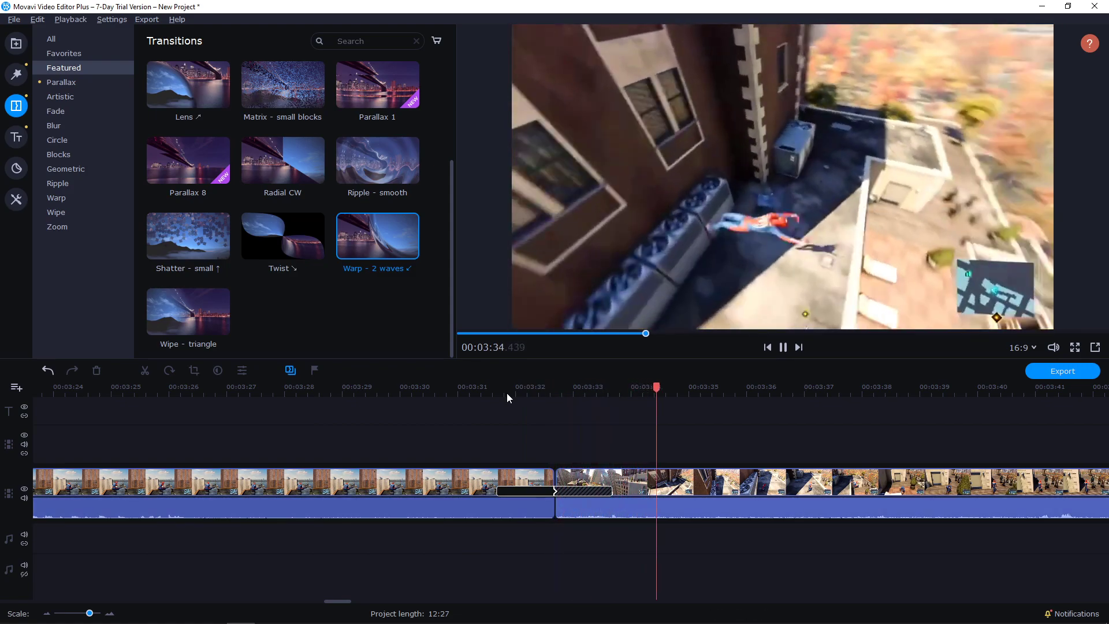
pyautogui.press('space')
# - Scroll the timeline and bring up the Parallax transitions category
pyautogui.hscroll(2, 490, 445)
pyautogui.hscroll(-1, 490, 445)
pyautogui.click(86, 82)
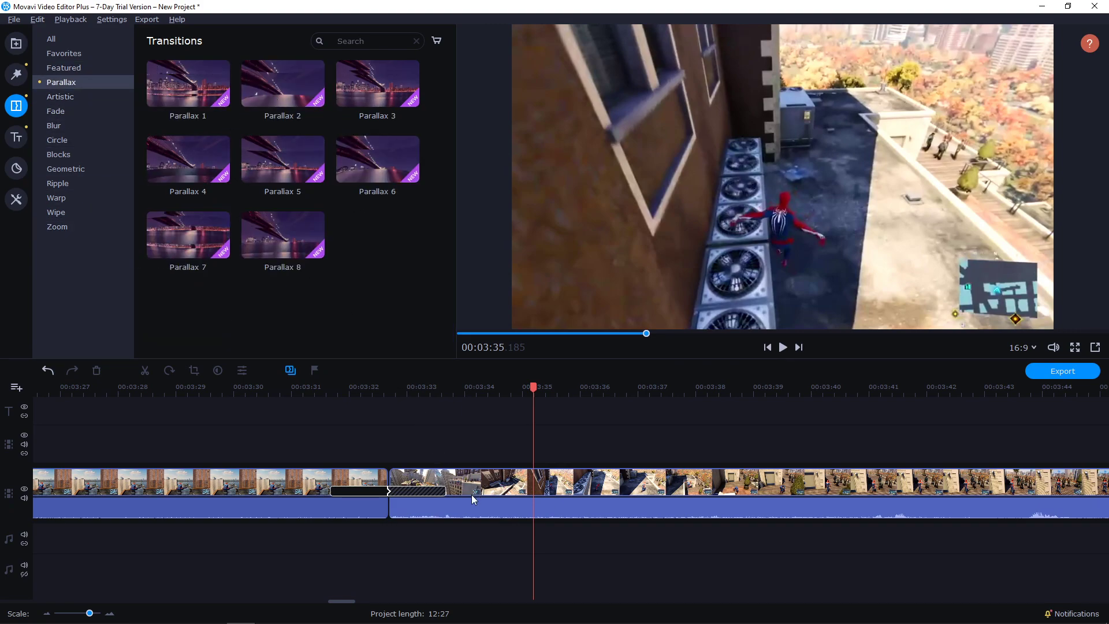
# - Swap Warp - 2 waves for Parallax 1 at the clip junction, preview it, then list Artistic transitions
pyautogui.click(431, 491)
pyautogui.moveTo(191, 84); pyautogui.dragTo(386, 492)
pyautogui.click(319, 391)
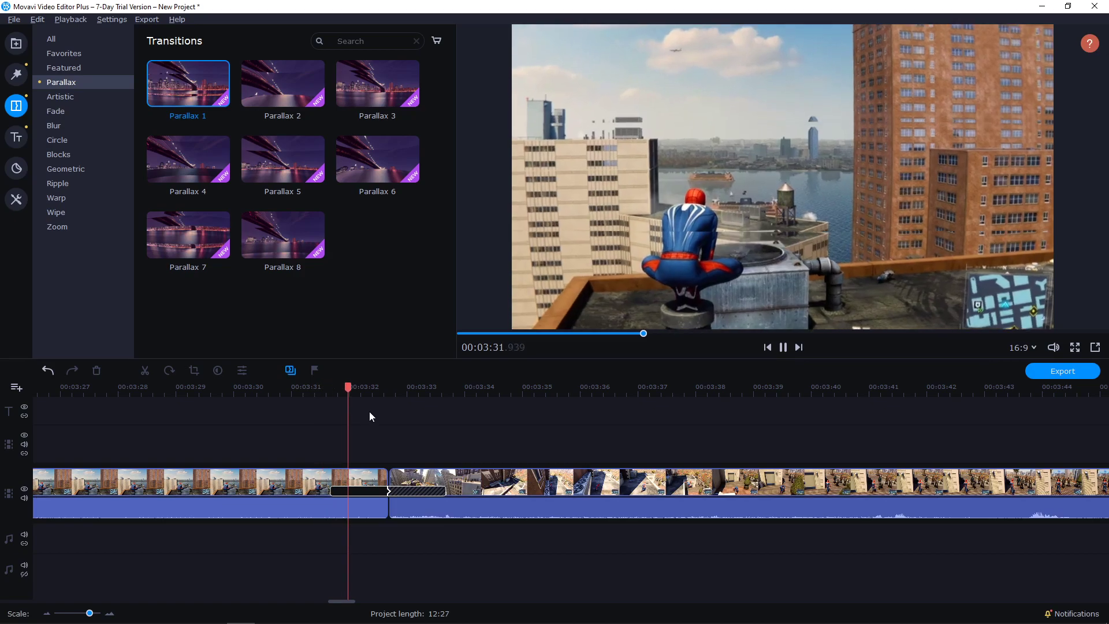
pyautogui.press('space')
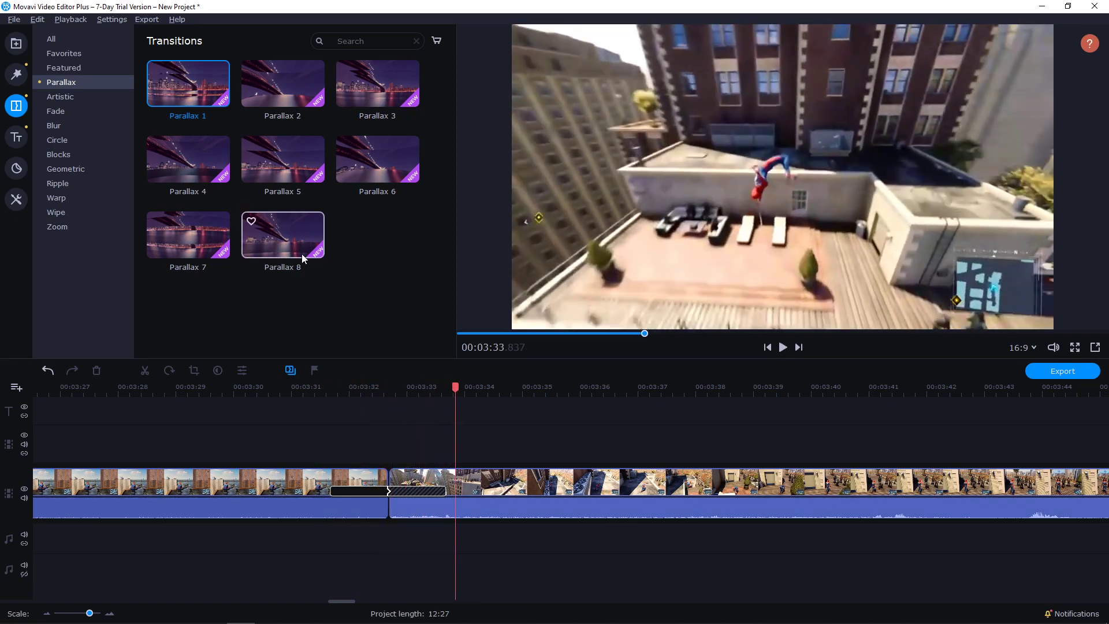
pyautogui.click(87, 97)
# - Browse the Fade and Circle transitions, settling on the Blur category
pyautogui.scroll(-1, 162, 137)
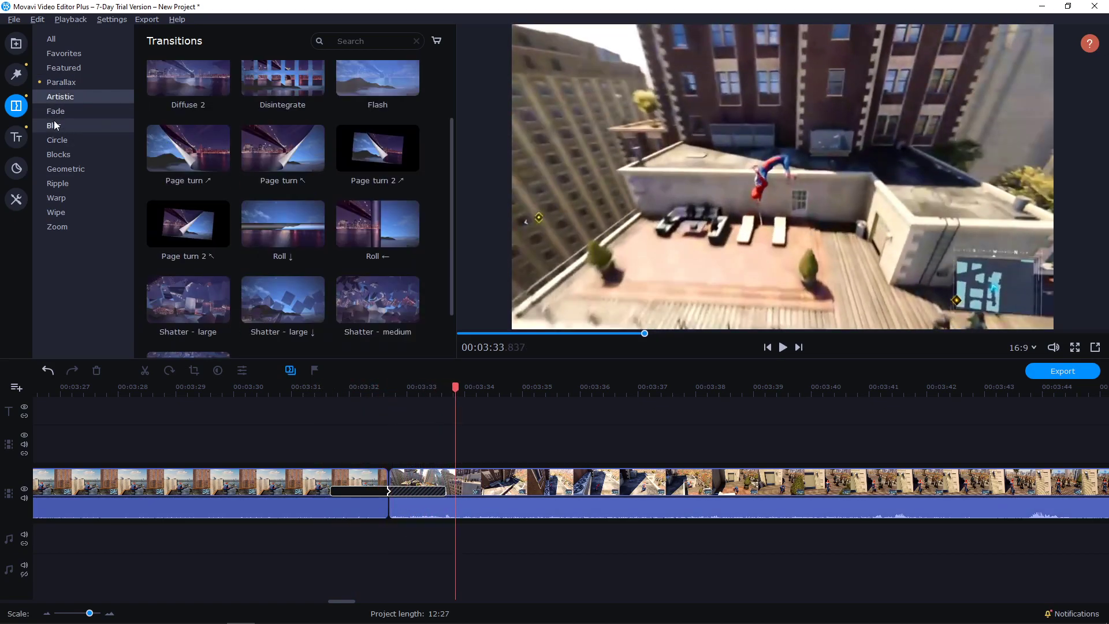
pyautogui.click(68, 110)
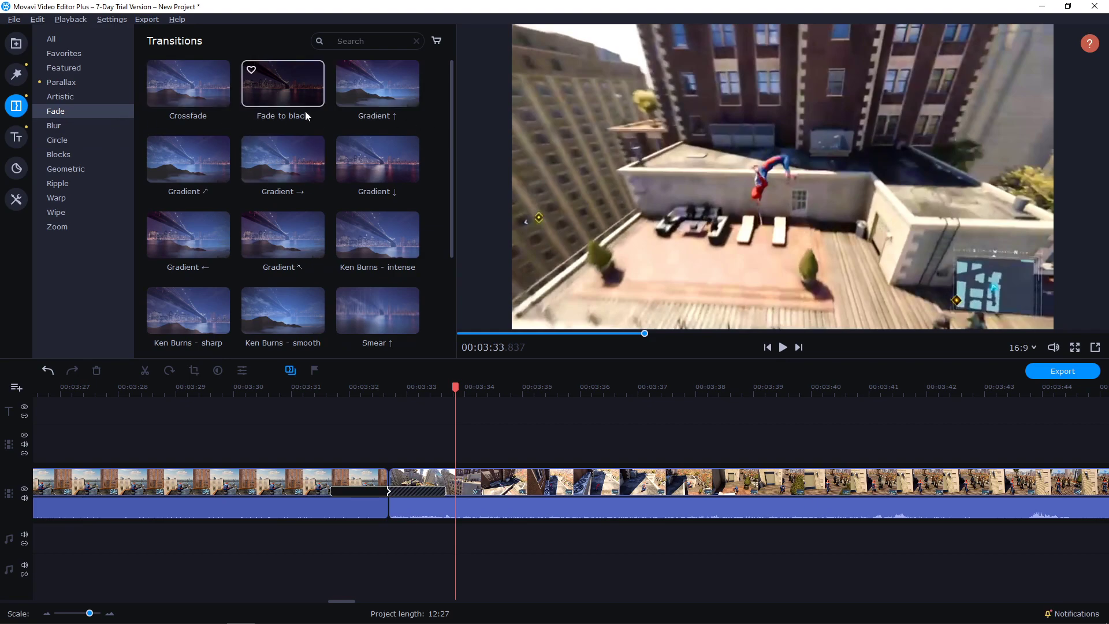
pyautogui.scroll(-2, 190, 148)
pyautogui.click(80, 140)
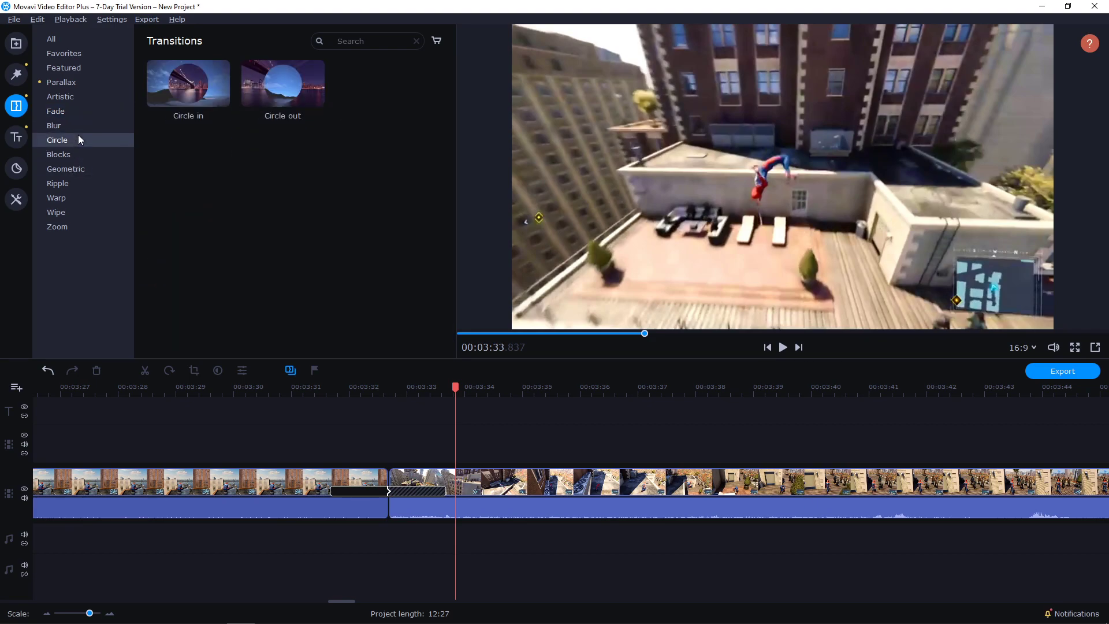
pyautogui.click(79, 128)
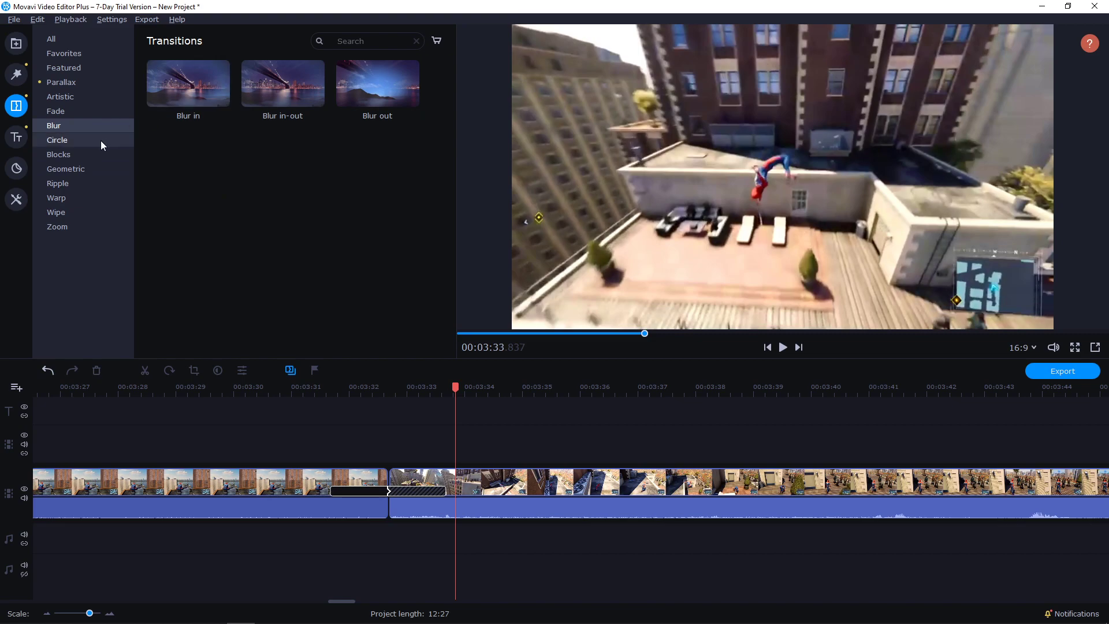
# - Put Blur in at the clip junction and preview it from 00:03:31.430
pyautogui.click(376, 488)
pyautogui.moveTo(189, 84); pyautogui.dragTo(374, 482)
pyautogui.click(310, 389)
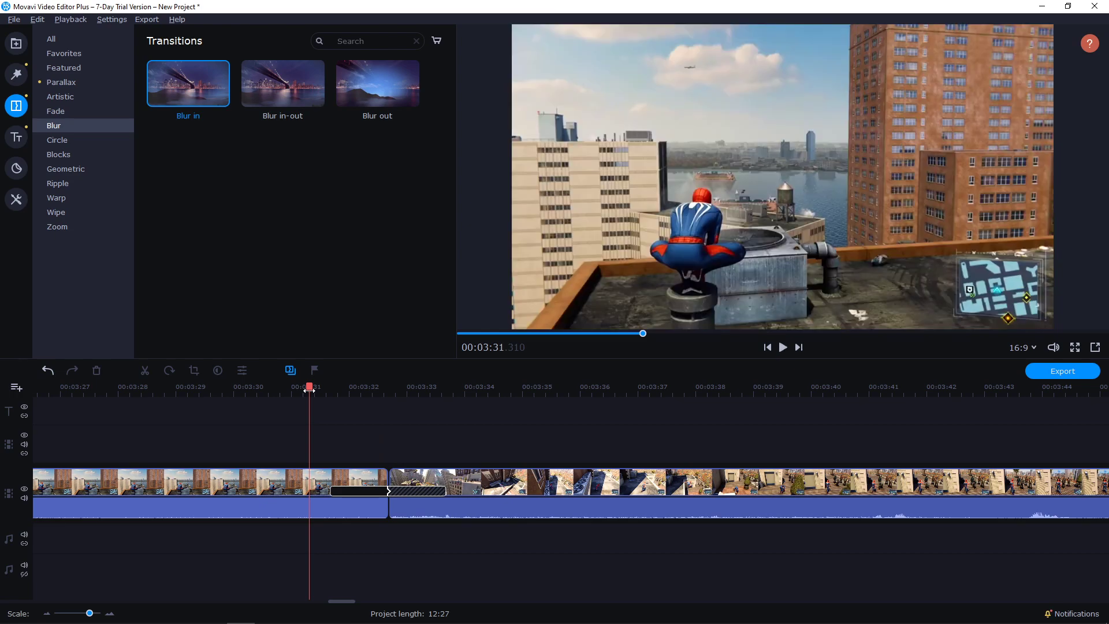
pyautogui.click(317, 390)
pyautogui.press('space')
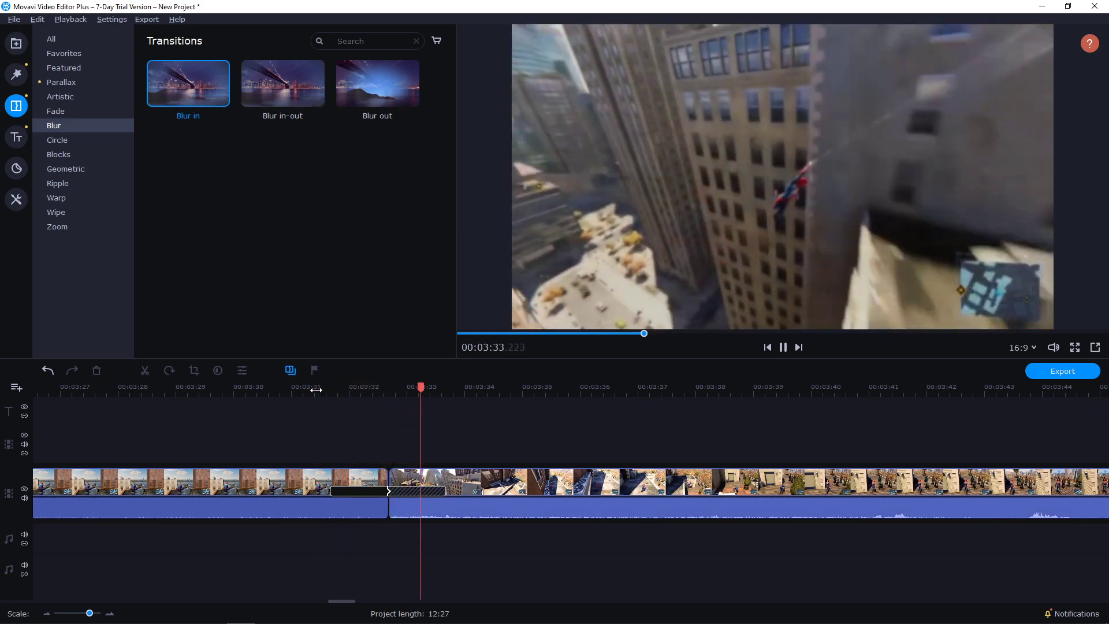
pyautogui.press('space')
# - Look through the Circle, Ripple and Zoom transitions, select the junction transition, then switch to Titles
pyautogui.click(86, 144)
pyautogui.click(85, 183)
pyautogui.click(75, 227)
pyautogui.hscroll(3, 537, 421)
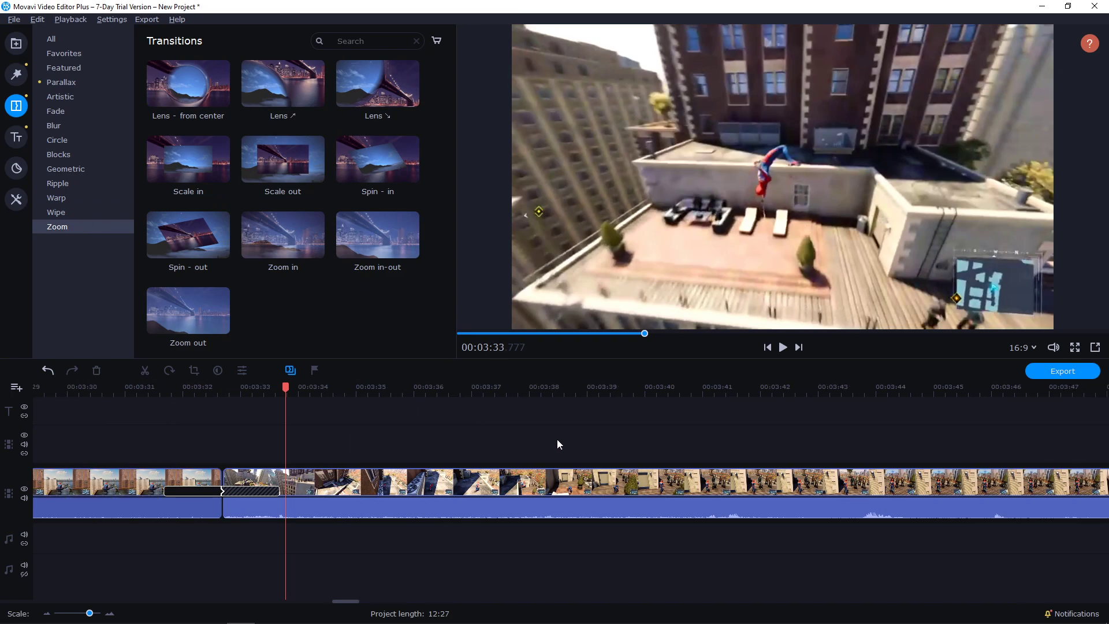
pyautogui.click(213, 493)
pyautogui.click(16, 137)
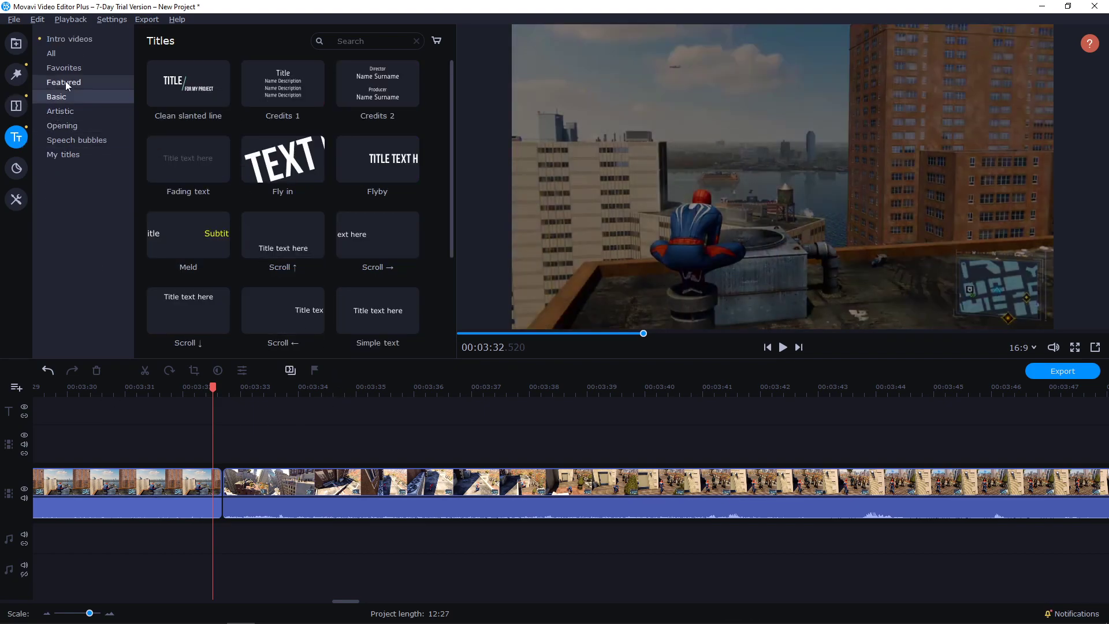
# - Browse the Intro videos, Favorites, Featured and Basic title categories
pyautogui.click(84, 42)
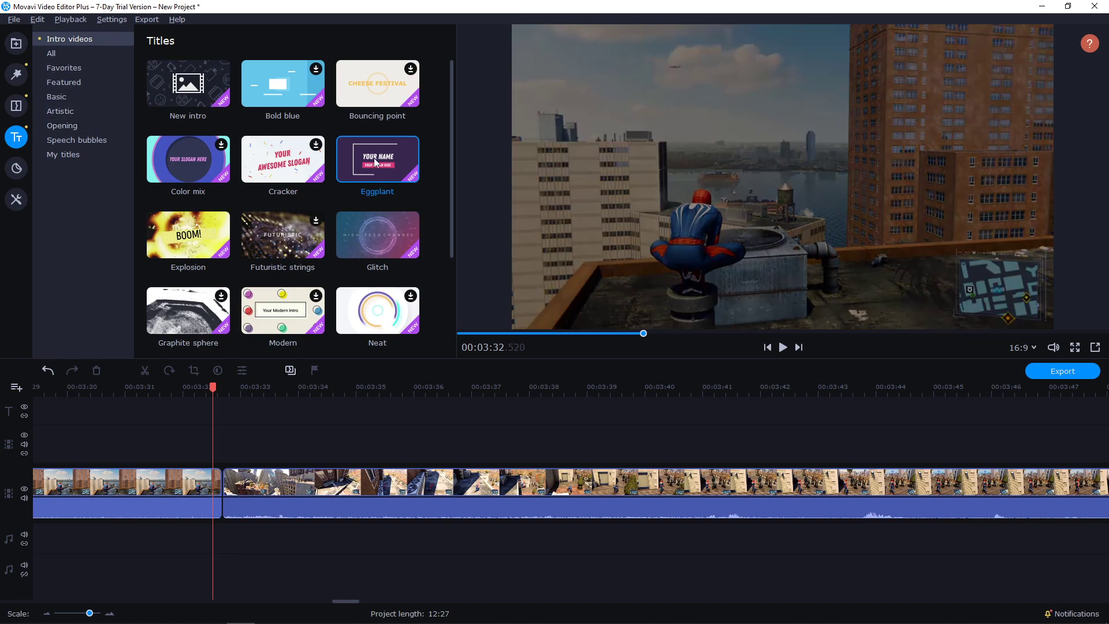
pyautogui.click(85, 68)
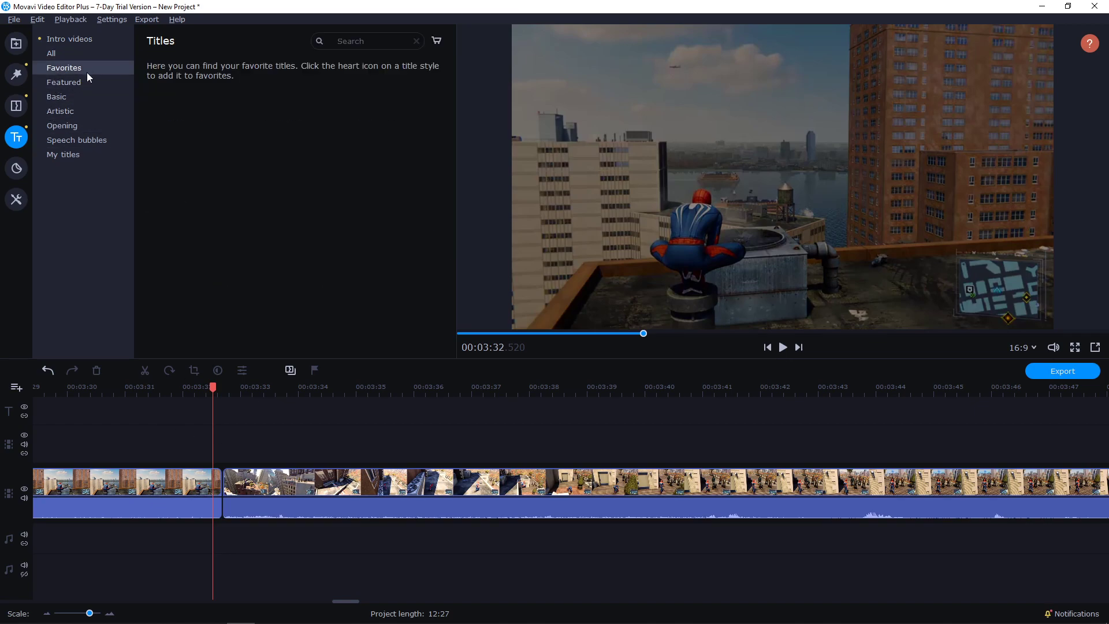
pyautogui.click(88, 82)
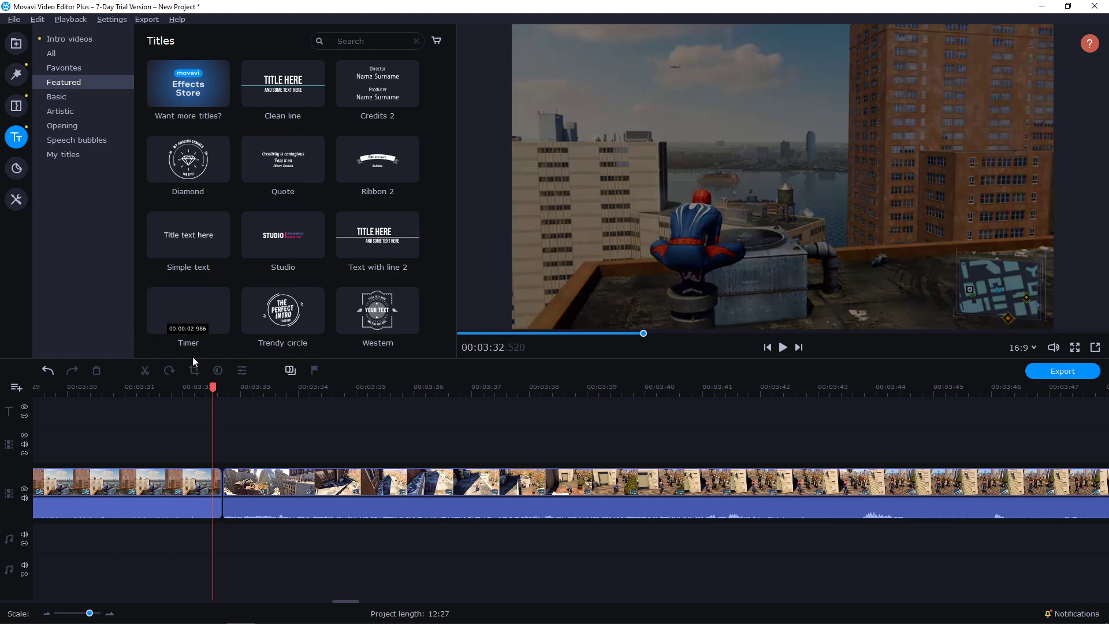
pyautogui.click(78, 96)
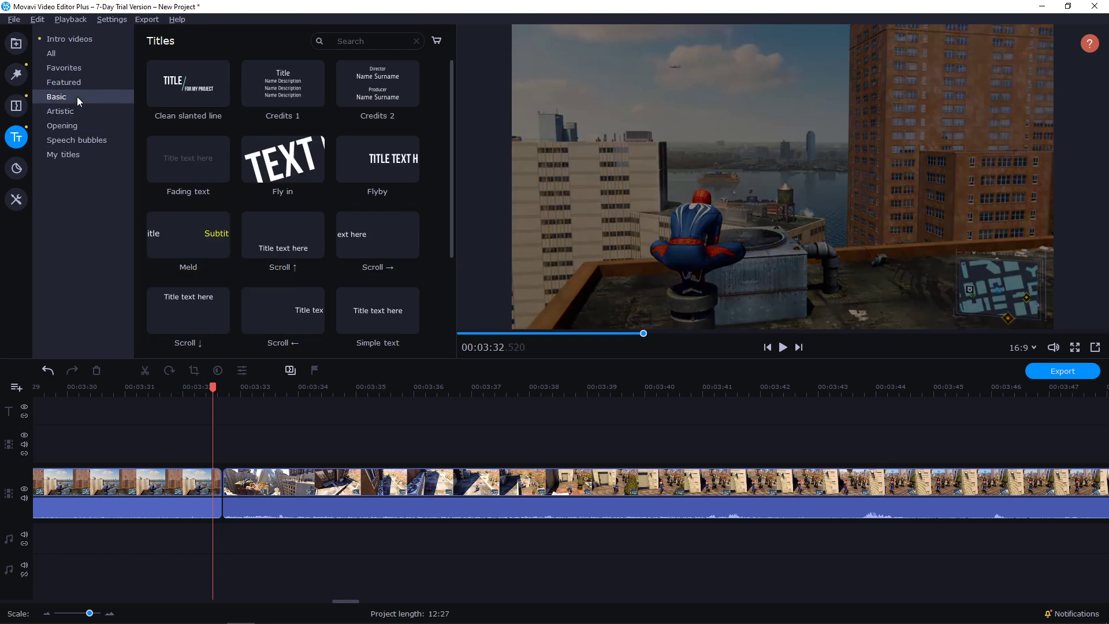
pyautogui.scroll(-1, 288, 199)
pyautogui.scroll(1, 286, 201)
pyautogui.scroll(-2, 297, 234)
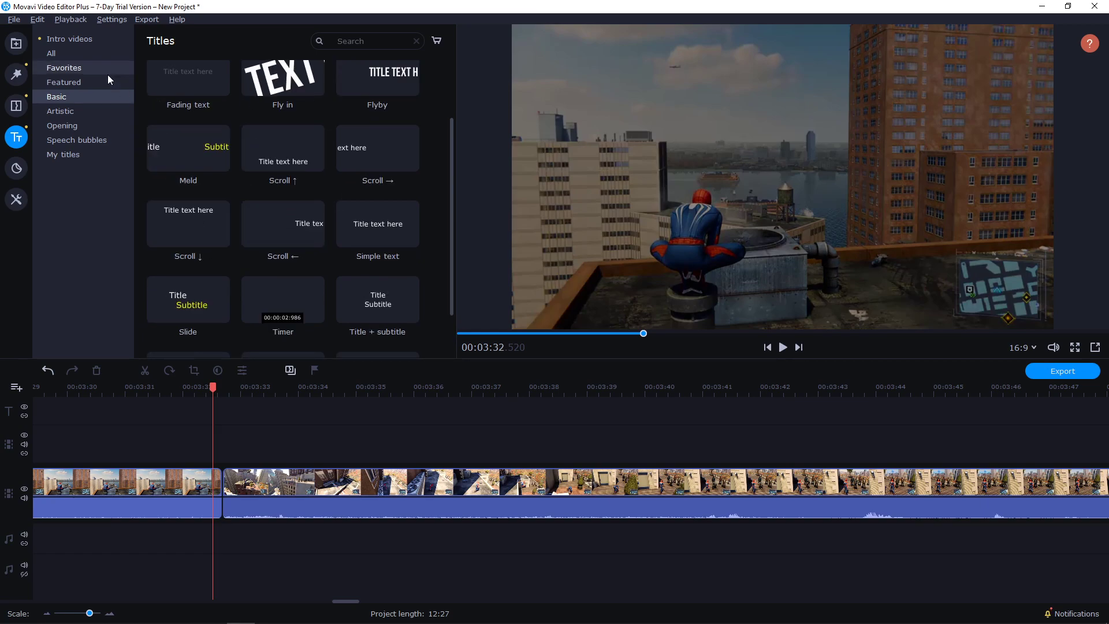
# - Check the Artistic, Opening, Speech bubbles and My titles categories, returning to Featured
pyautogui.click(102, 110)
pyautogui.scroll(-3, 116, 123)
pyautogui.click(102, 122)
pyautogui.click(92, 138)
pyautogui.click(89, 153)
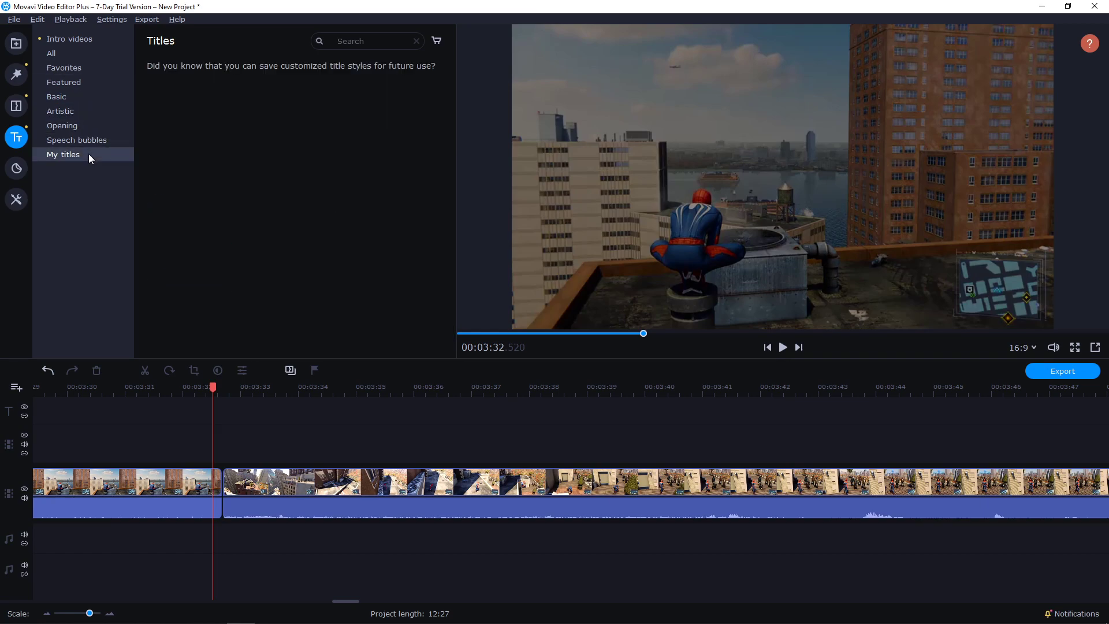
pyautogui.click(109, 84)
pyautogui.click(105, 70)
pyautogui.click(101, 85)
# - Place the Clean line title at 0:00 on the title track and play it over the gameplay
pyautogui.scroll(-3, 60, 418)
pyautogui.moveTo(46, 386); pyautogui.dragTo(23, 387)
pyautogui.scroll(-3, 82, 496)
pyautogui.click(50, 433)
pyautogui.scroll(3, 100, 459)
pyautogui.moveTo(294, 95); pyautogui.dragTo(60, 446)
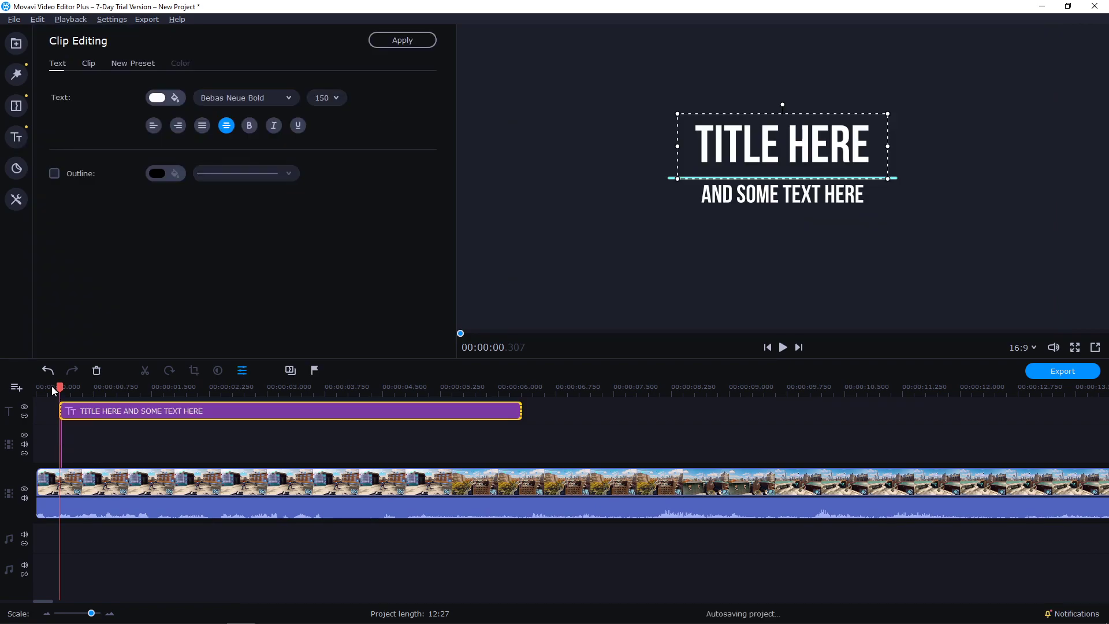
pyautogui.press('space')
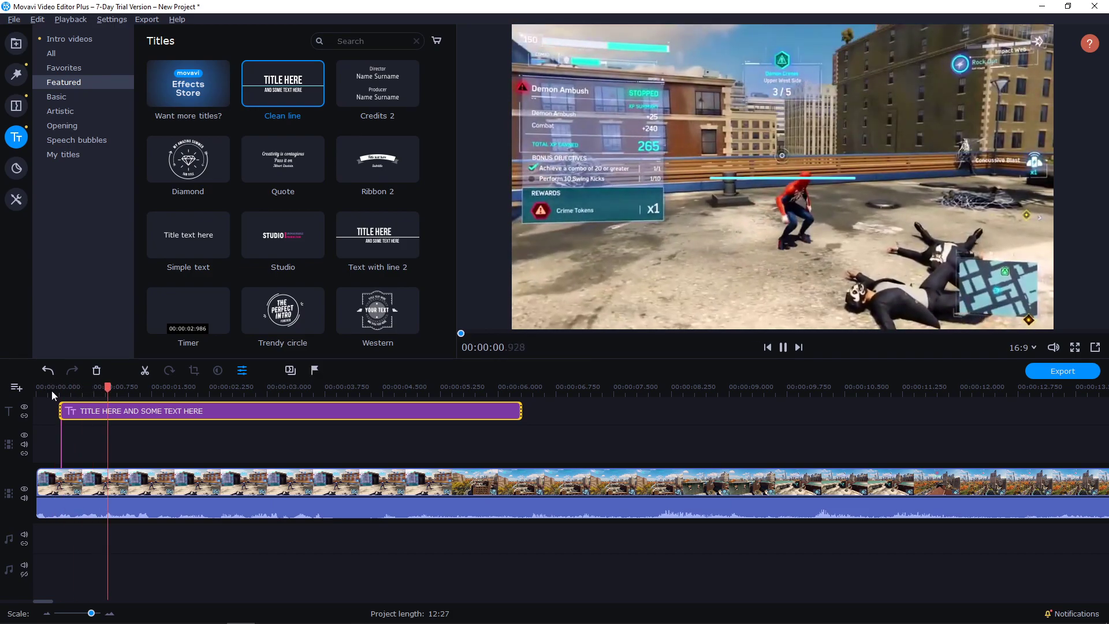
pyautogui.press('space')
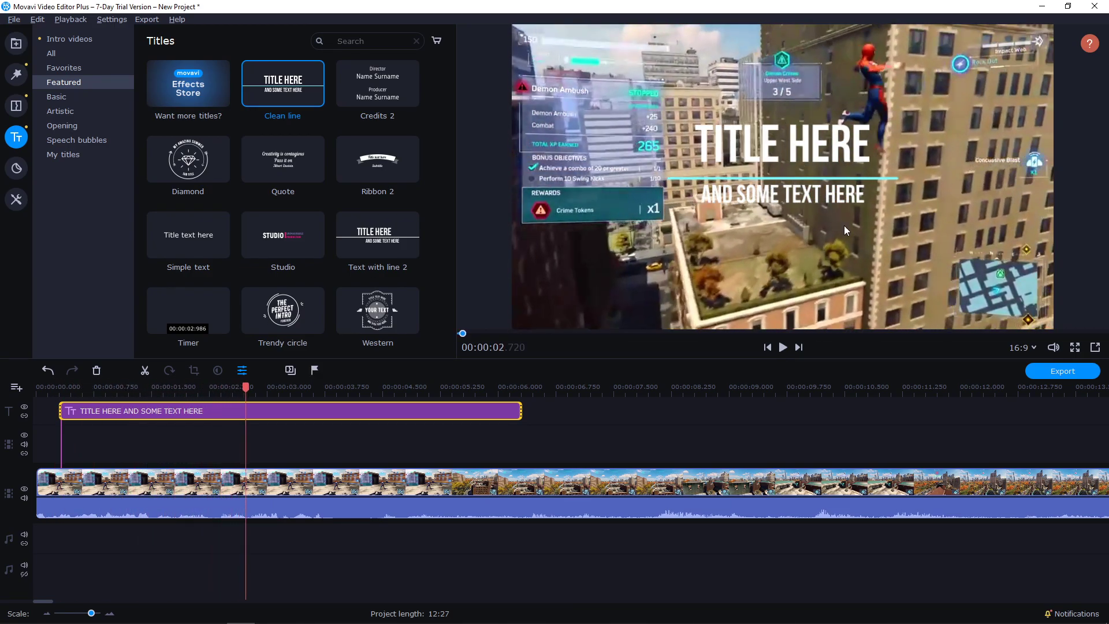
# - Replace the title's first line TITLE HERE with MARCUS and STONE on two lines
pyautogui.doubleClick(276, 413)
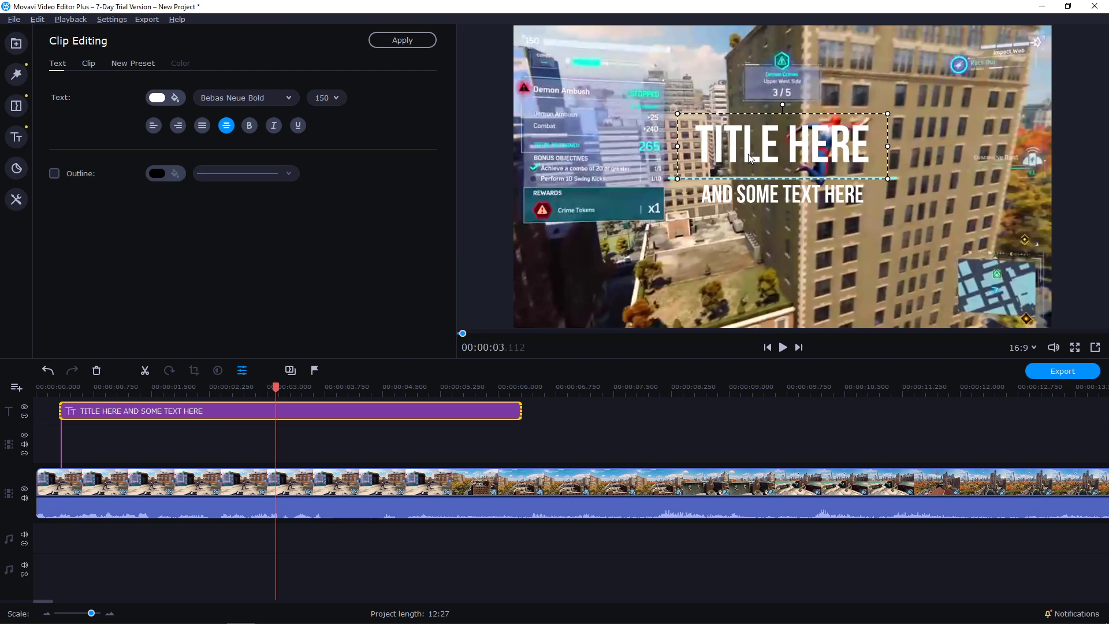
pyautogui.tripleClick(748, 154)
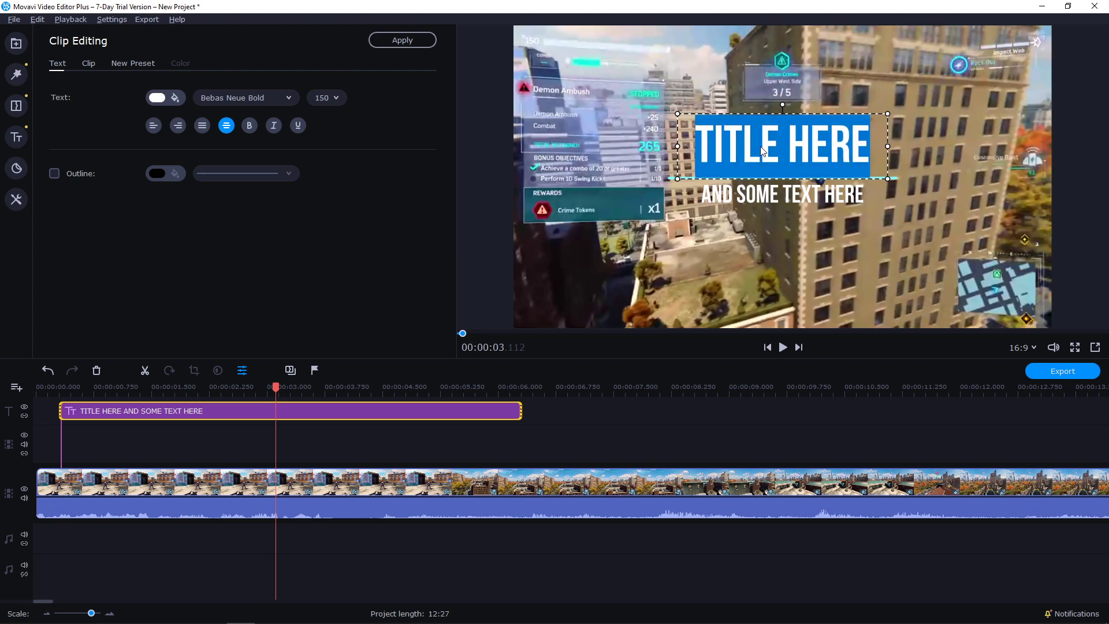
pyautogui.write('MARCUS')
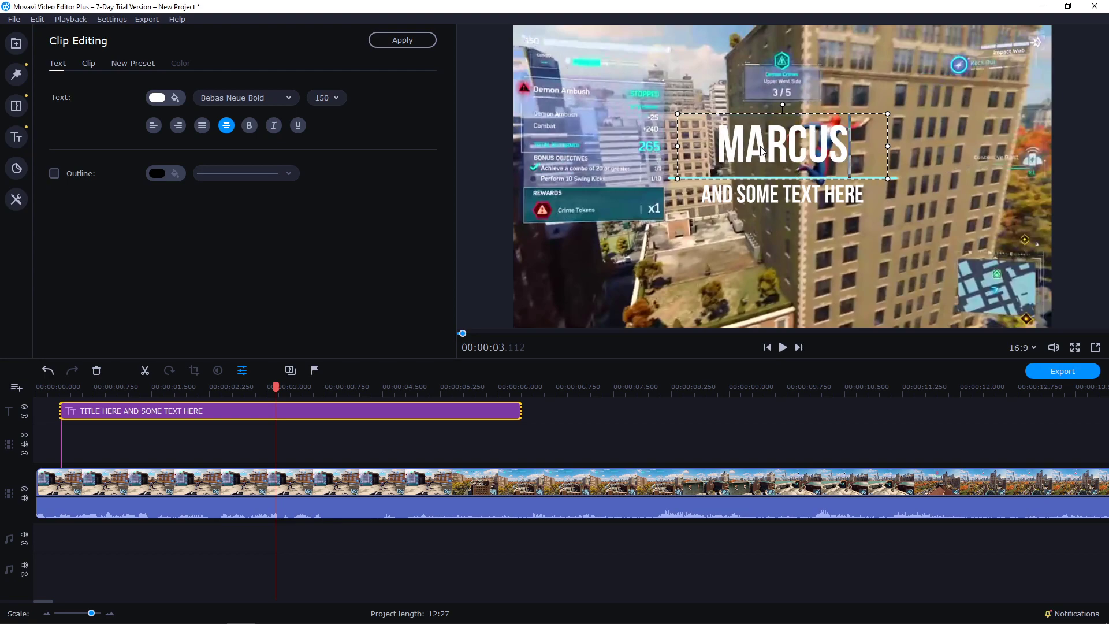
pyautogui.press('Return')
pyautogui.write('STONE')
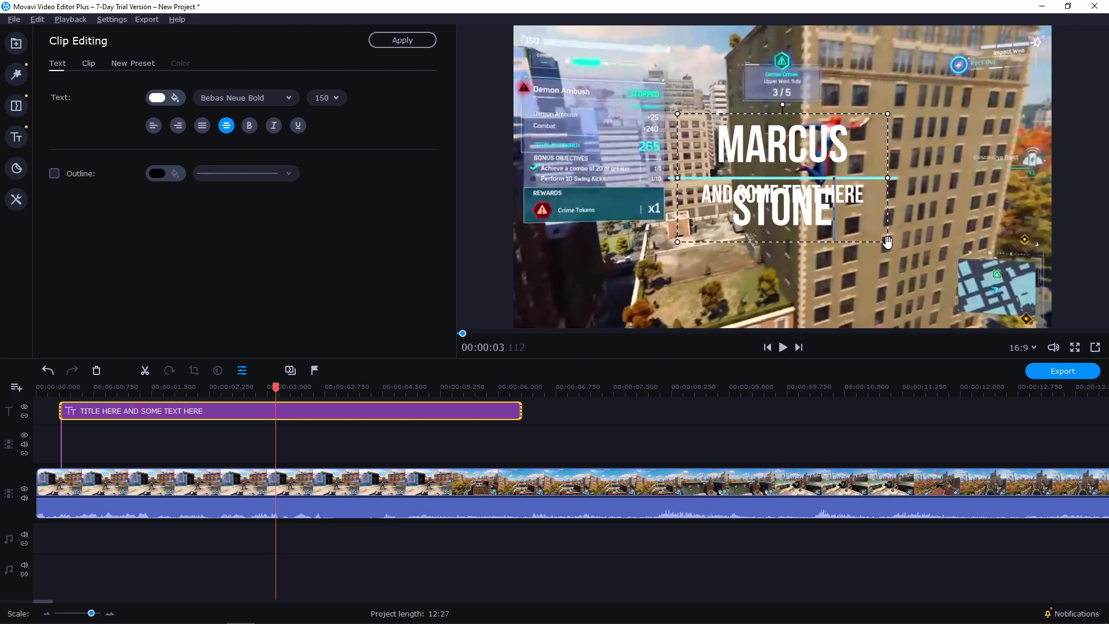
# - Enlarge and widen the title box so the name fits, shifting it left and down
pyautogui.moveTo(888, 241); pyautogui.dragTo(867, 220)
pyautogui.moveTo(905, 167); pyautogui.dragTo(998, 171)
pyautogui.moveTo(786, 107); pyautogui.dragTo(740, 122)
pyautogui.click(715, 302)
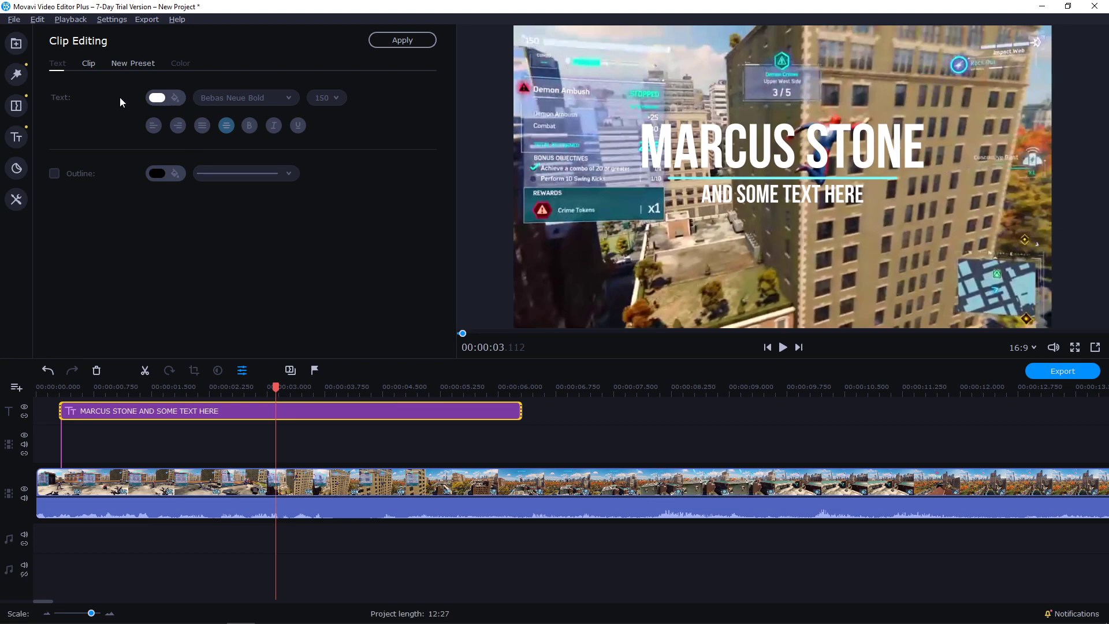
# - Change the AND SOME TEXT HERE subtitle to VIDEO EDITING
pyautogui.click(751, 154)
pyautogui.click(745, 196)
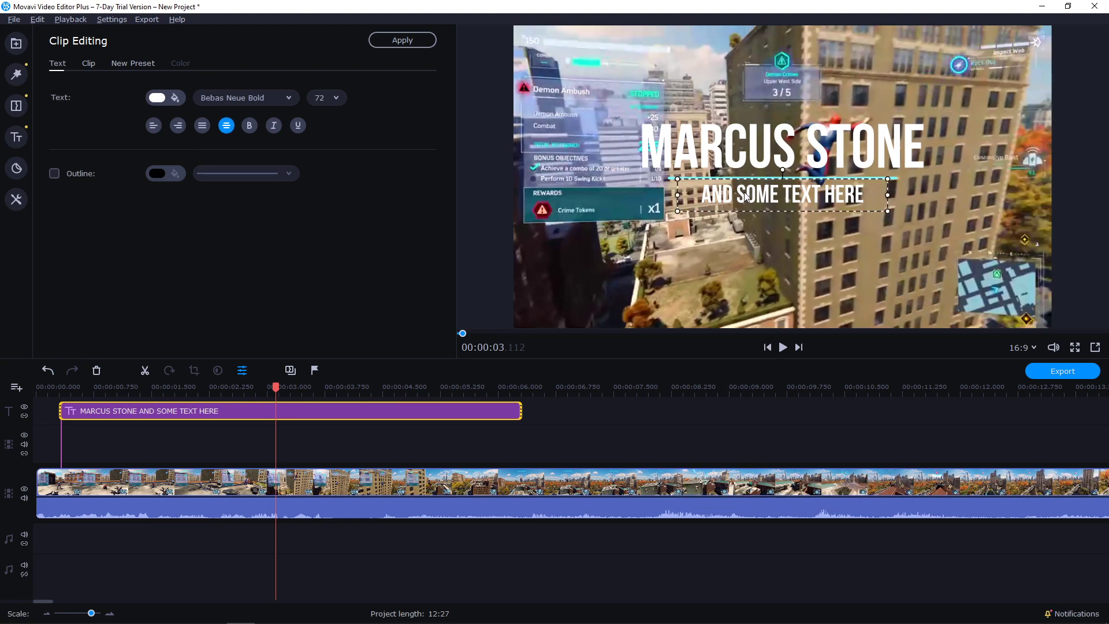
pyautogui.doubleClick(745, 196)
pyautogui.write('VI')
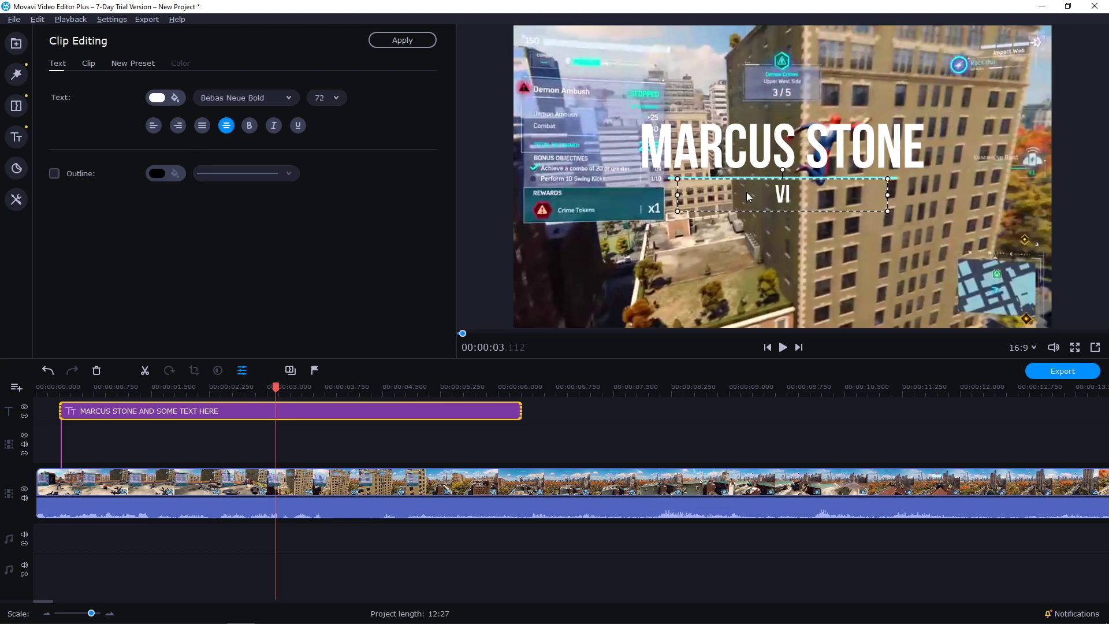
pyautogui.write('DEO EDITING')
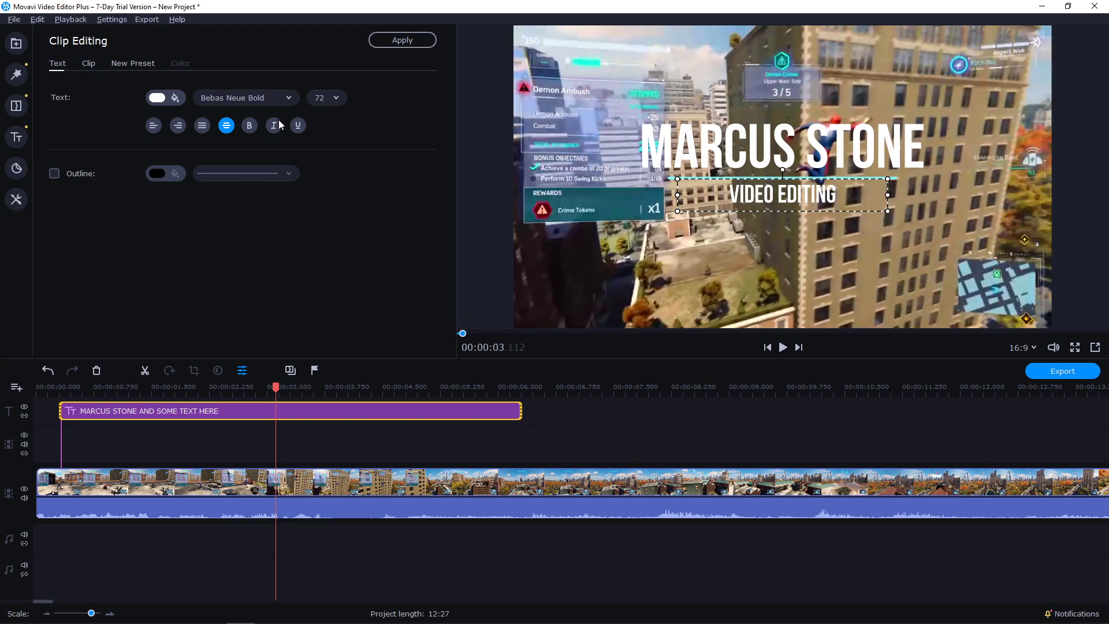
pyautogui.click(716, 223)
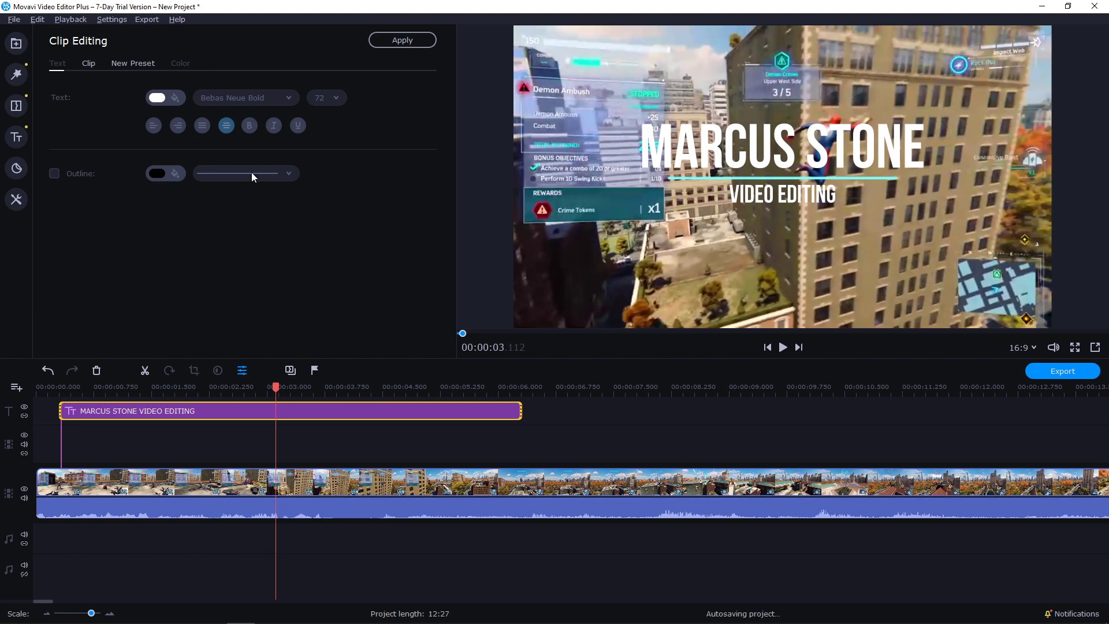
# - Review the title's Clip, New Preset and Text settings, keeping the Bebas Neue Bold font
pyautogui.click(114, 63)
pyautogui.click(88, 63)
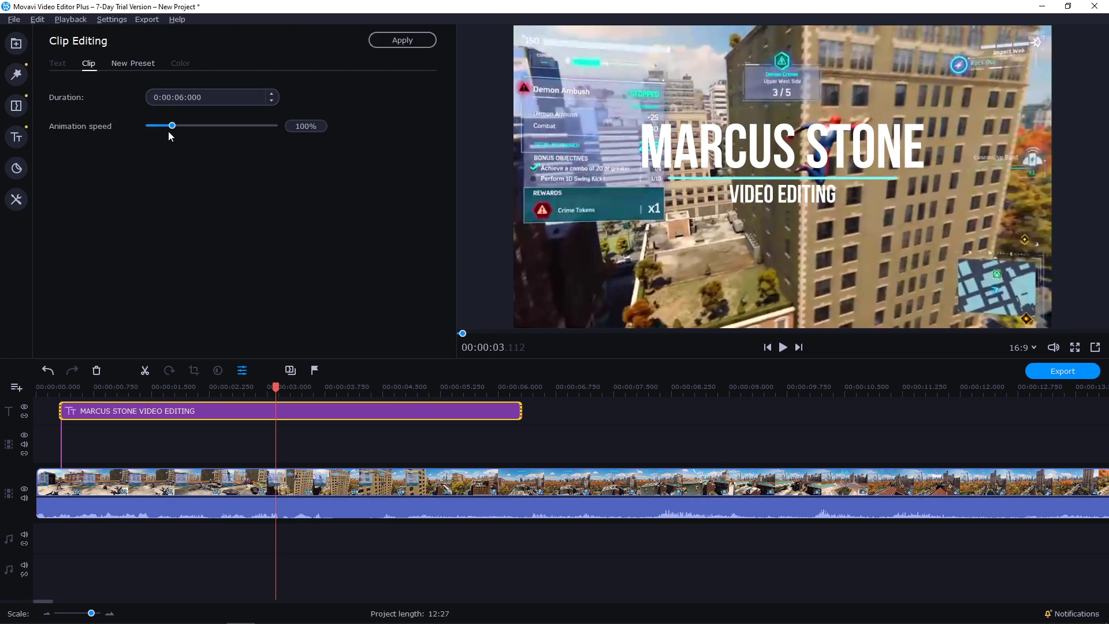
pyautogui.click(133, 67)
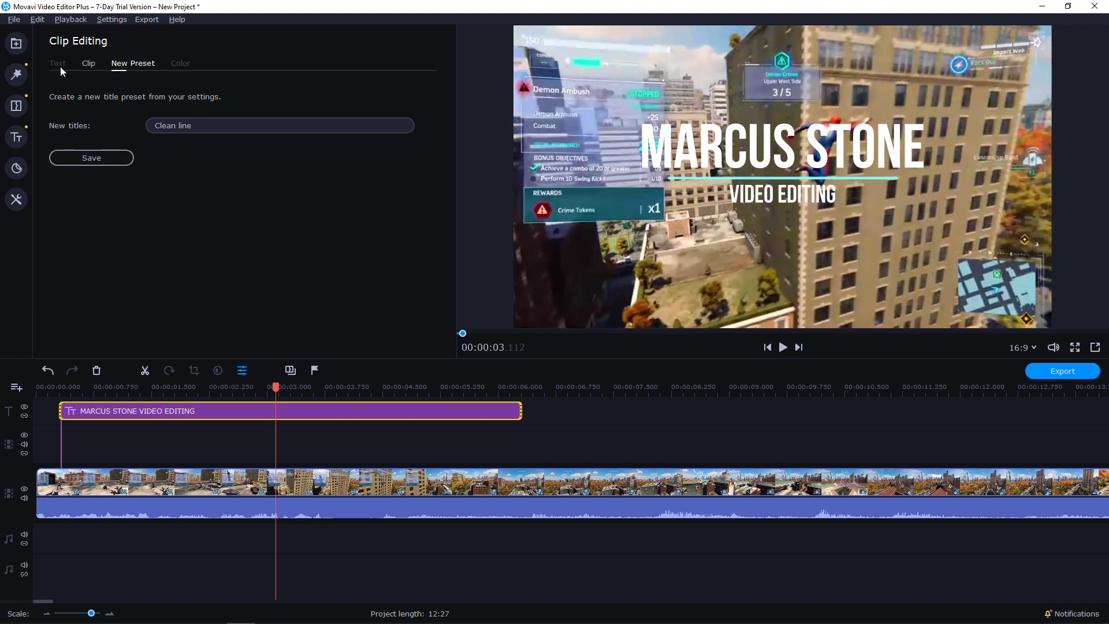
pyautogui.click(126, 387)
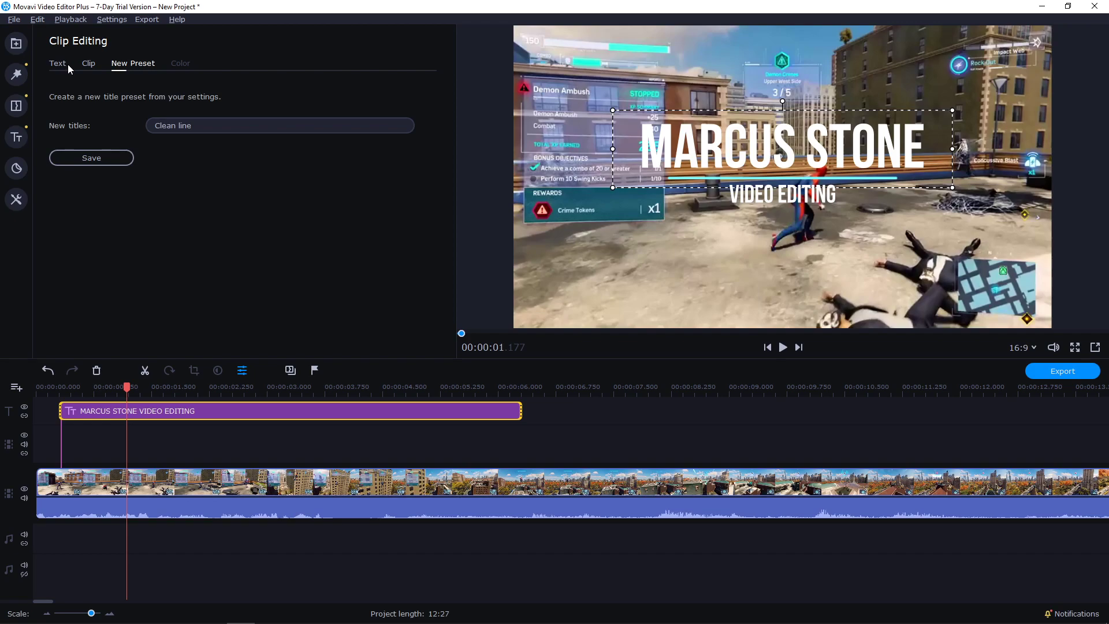
pyautogui.click(60, 64)
pyautogui.click(255, 101)
pyautogui.click(255, 101)
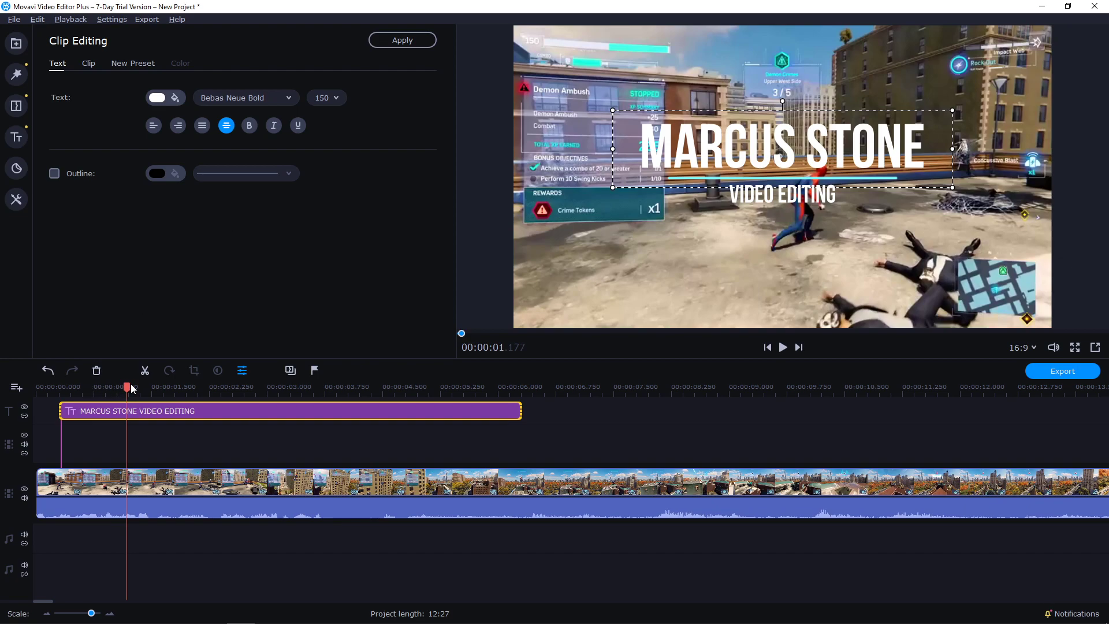
# - Play the video from the start, then delete the MARCUS STONE title clip
pyautogui.moveTo(132, 389); pyautogui.dragTo(5, 388)
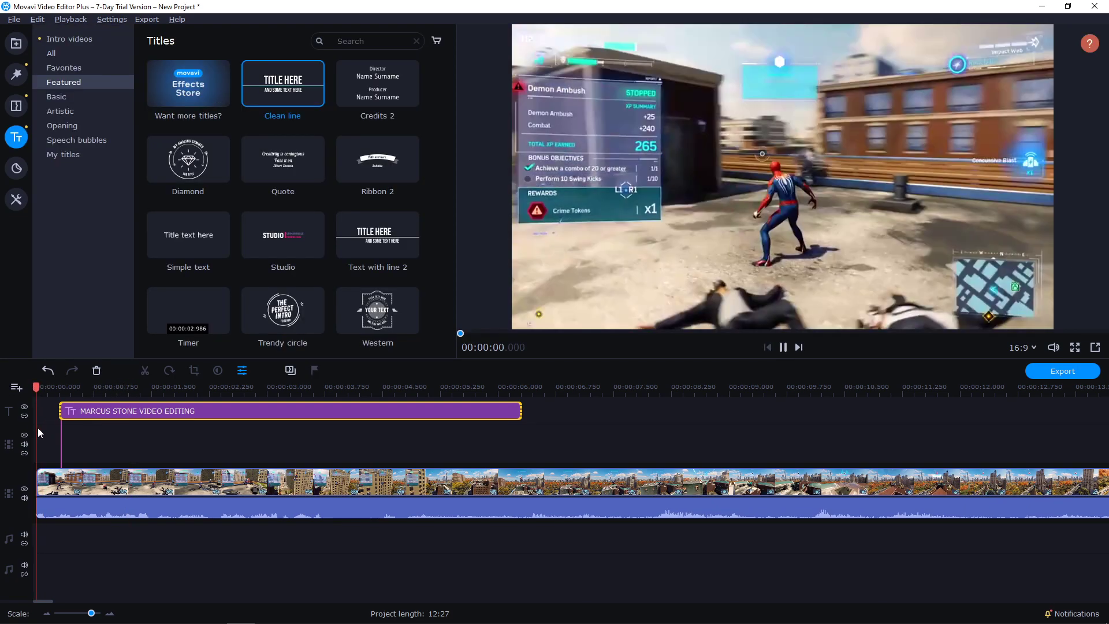
pyautogui.click(38, 427)
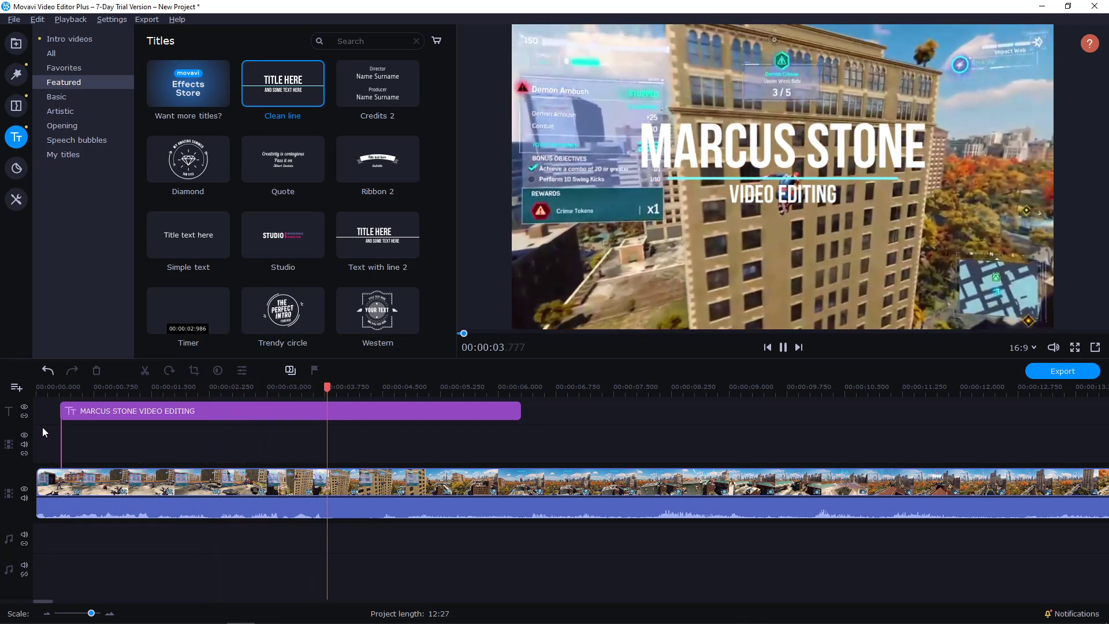
pyautogui.press('space')
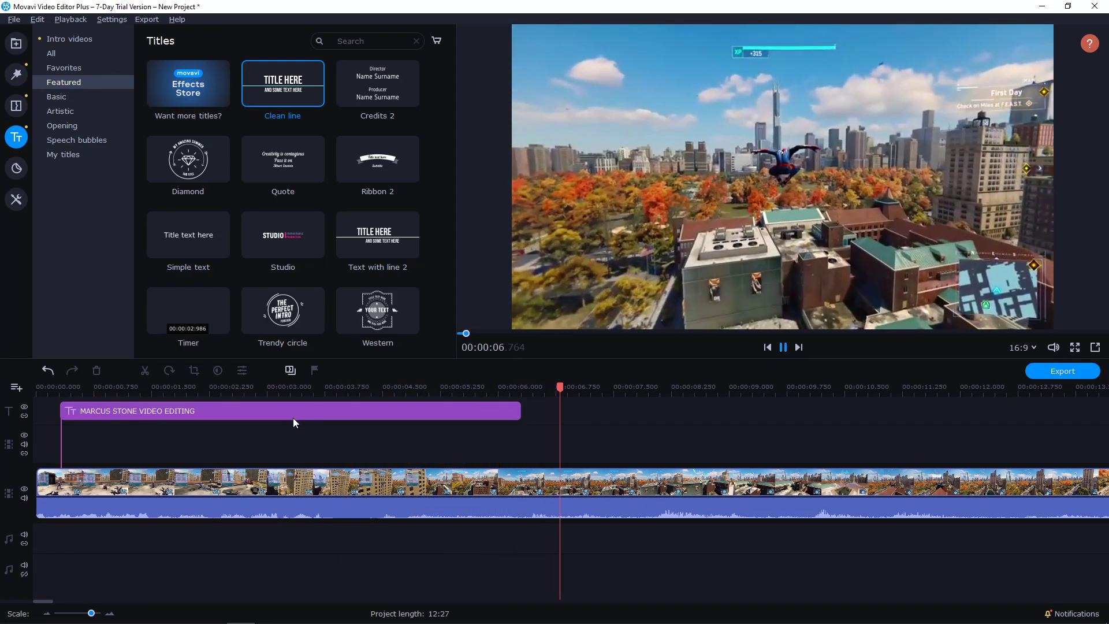
pyautogui.click(293, 417)
pyautogui.press('Delete')
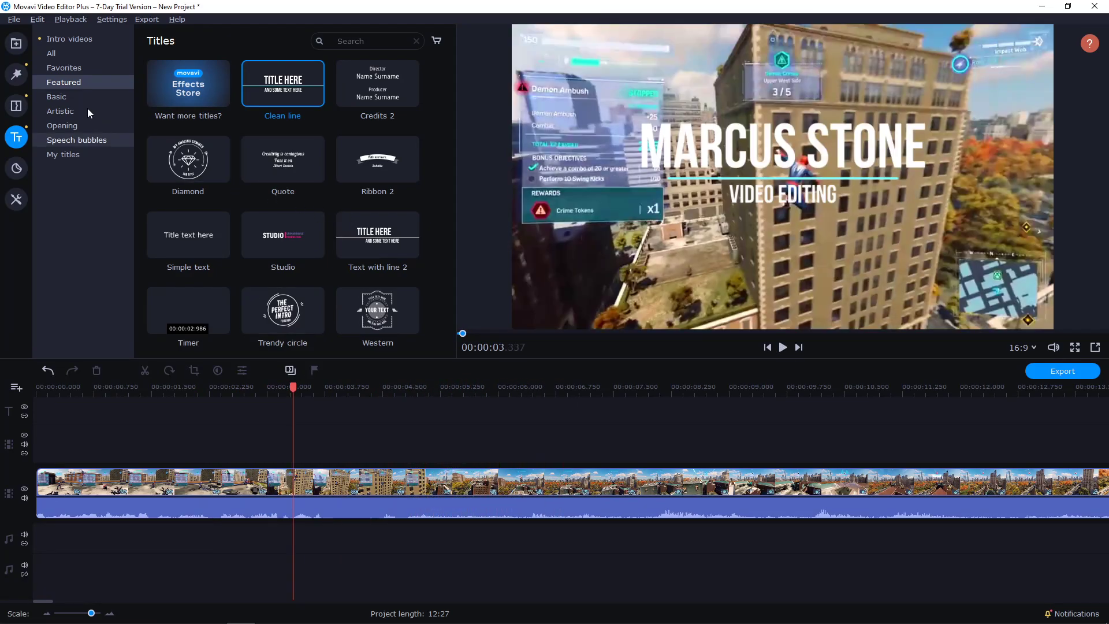
# - Browse the Basic, Opening, My titles, Speech bubbles and Favorites categories, ending on All titles
pyautogui.click(71, 99)
pyautogui.scroll(-2, 359, 230)
pyautogui.scroll(2, 354, 226)
pyautogui.scroll(-3, 354, 230)
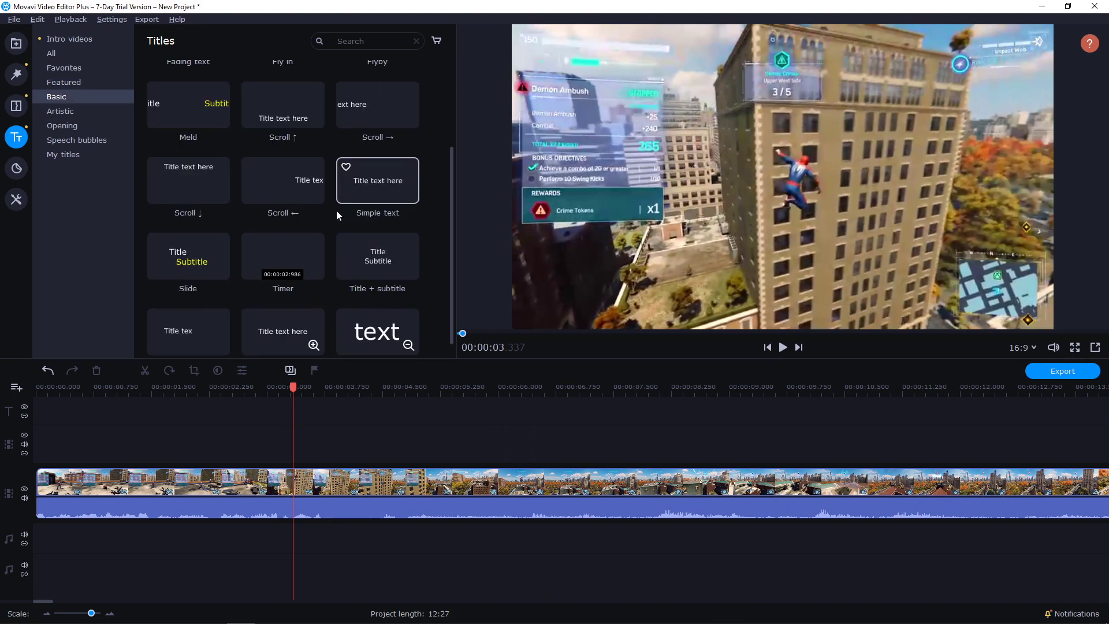
pyautogui.click(63, 125)
pyautogui.click(80, 153)
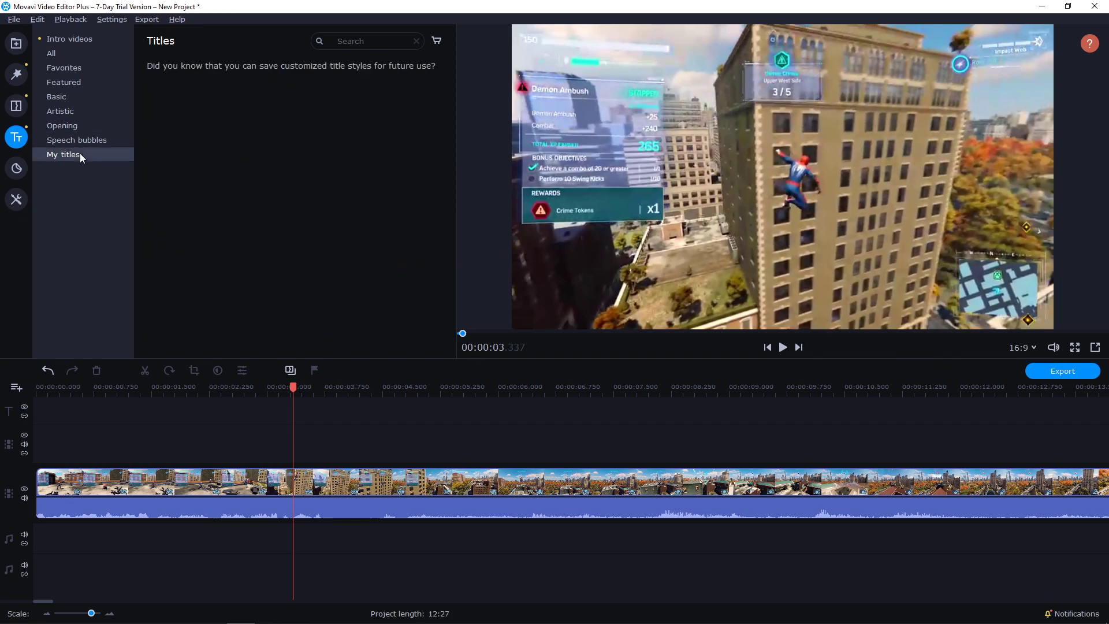
pyautogui.click(91, 140)
pyautogui.click(91, 125)
pyautogui.click(85, 67)
pyautogui.click(81, 52)
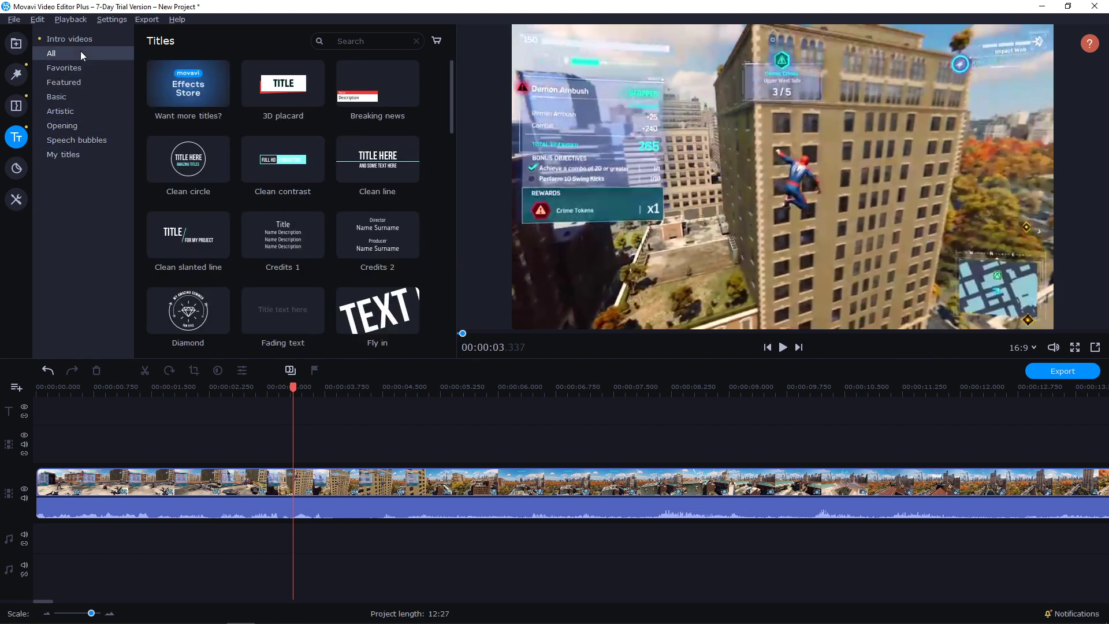
# - Place the Simple text title on the title track near the start and enlarge its text
pyautogui.scroll(-8, 254, 174)
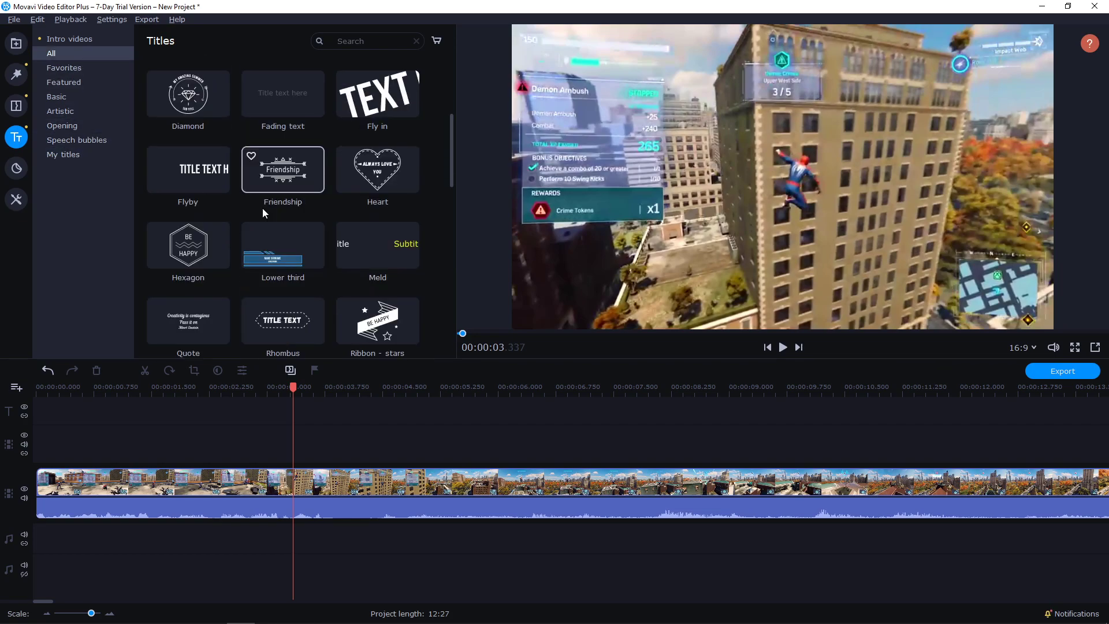
pyautogui.scroll(-7, 263, 210)
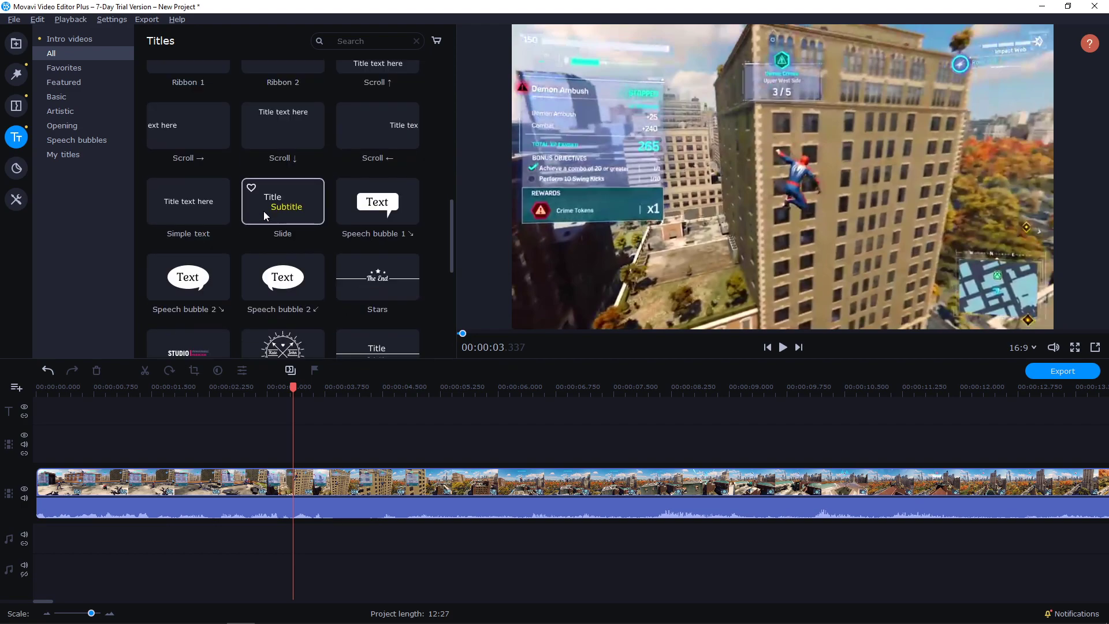
pyautogui.moveTo(174, 201); pyautogui.dragTo(155, 414)
pyautogui.moveTo(787, 187); pyautogui.dragTo(731, 203)
# - Nudge the title text toward the upper middle, then glance through the Stickers, Transitions and Titles libraries
pyautogui.moveTo(661, 176); pyautogui.dragTo(694, 148)
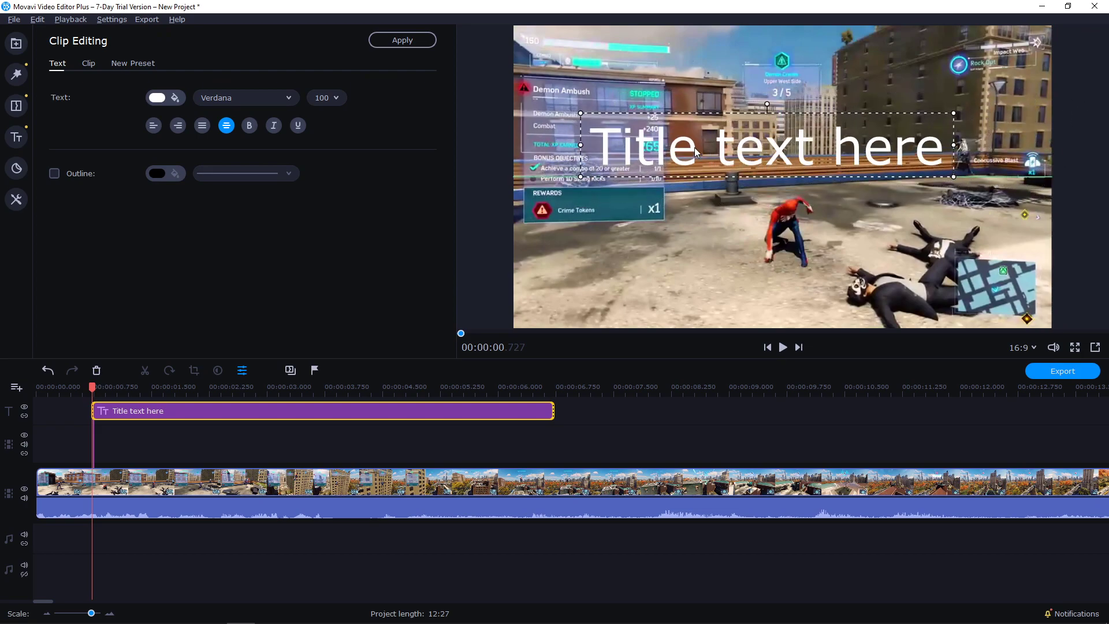
pyautogui.click(16, 168)
pyautogui.click(17, 110)
pyautogui.click(18, 136)
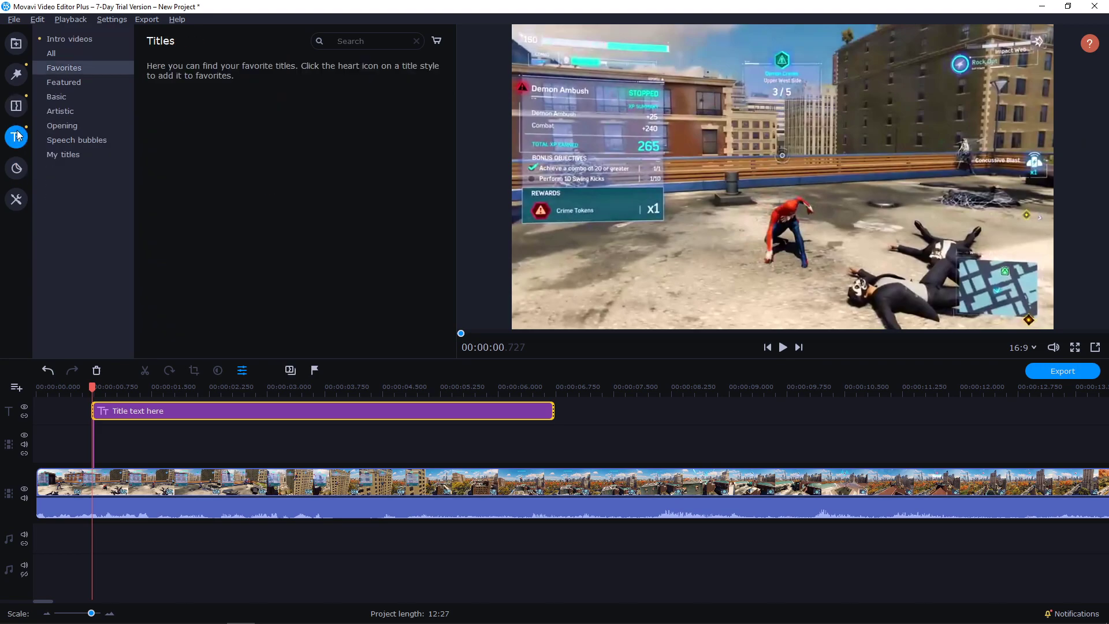
# - Move the 'Title text here' caption to the lower left of the frame and bring up the Transition Wizard
pyautogui.click(266, 404)
pyautogui.doubleClick(258, 415)
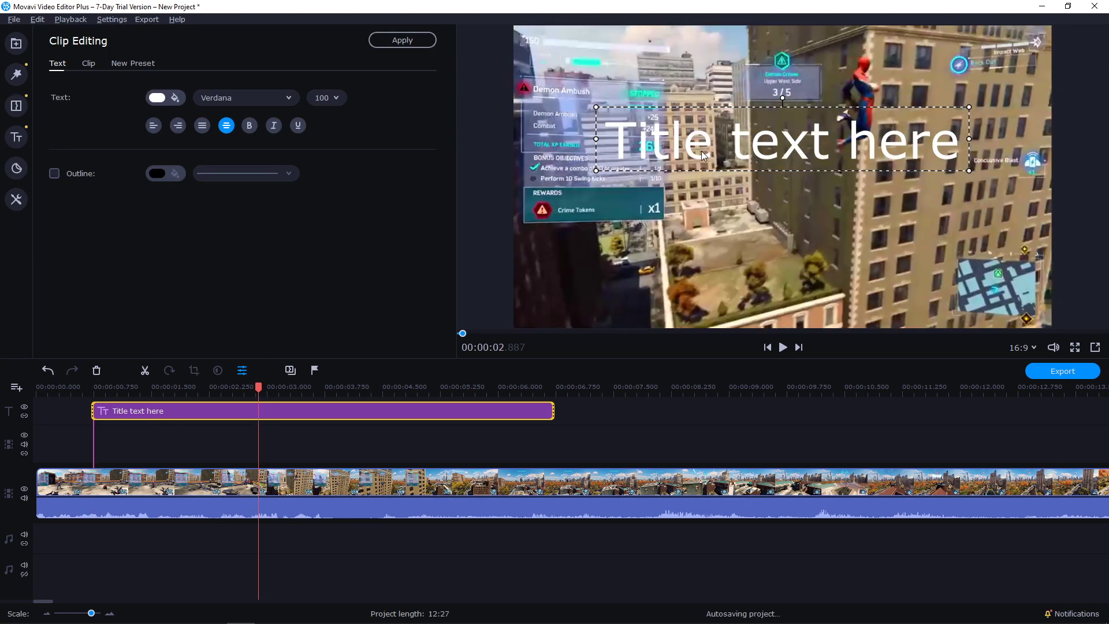
pyautogui.moveTo(701, 151); pyautogui.dragTo(653, 275)
pyautogui.click(92, 65)
pyautogui.click(123, 68)
pyautogui.click(58, 64)
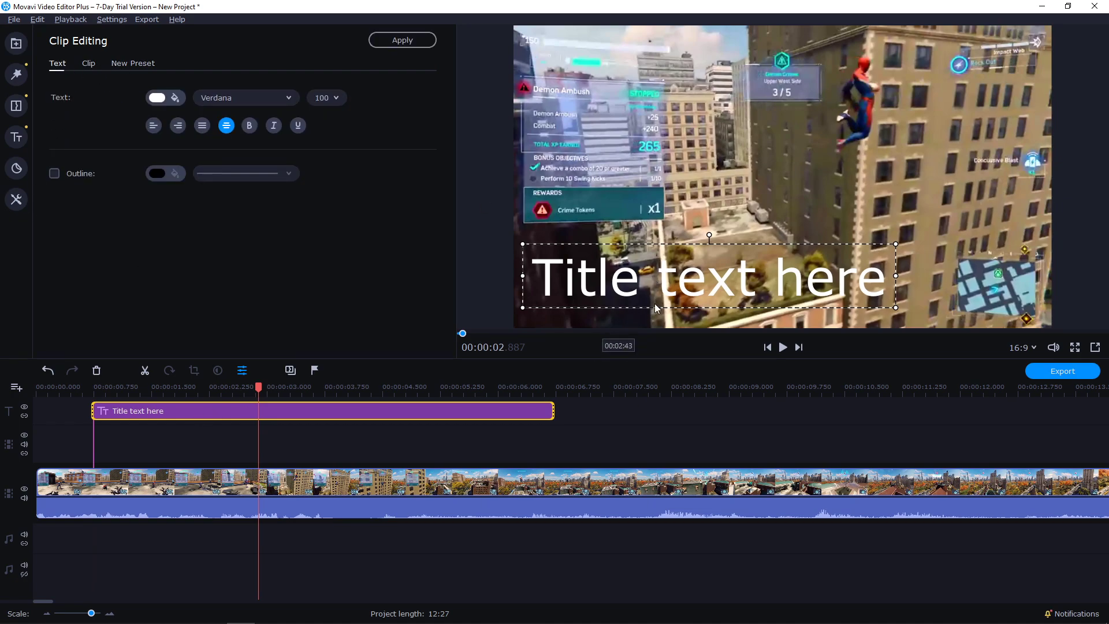
pyautogui.click(290, 371)
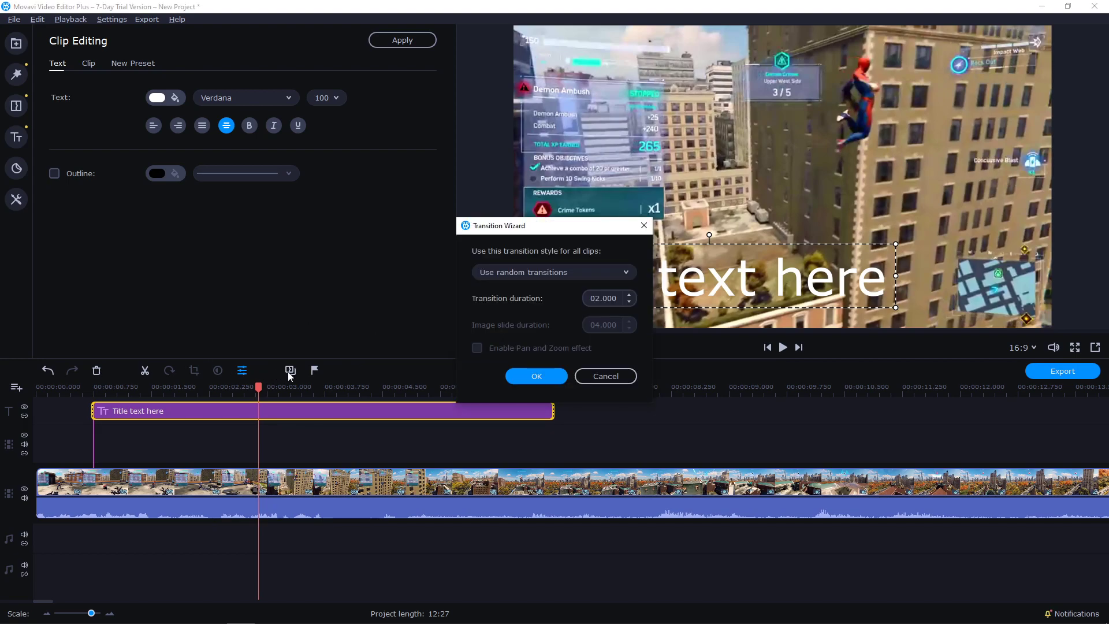
# - Close the Transition Wizard and browse the Featured, Travel, Masks, Shapes, Signs and Arrows stickers, ending on Arrows
pyautogui.press('Escape')
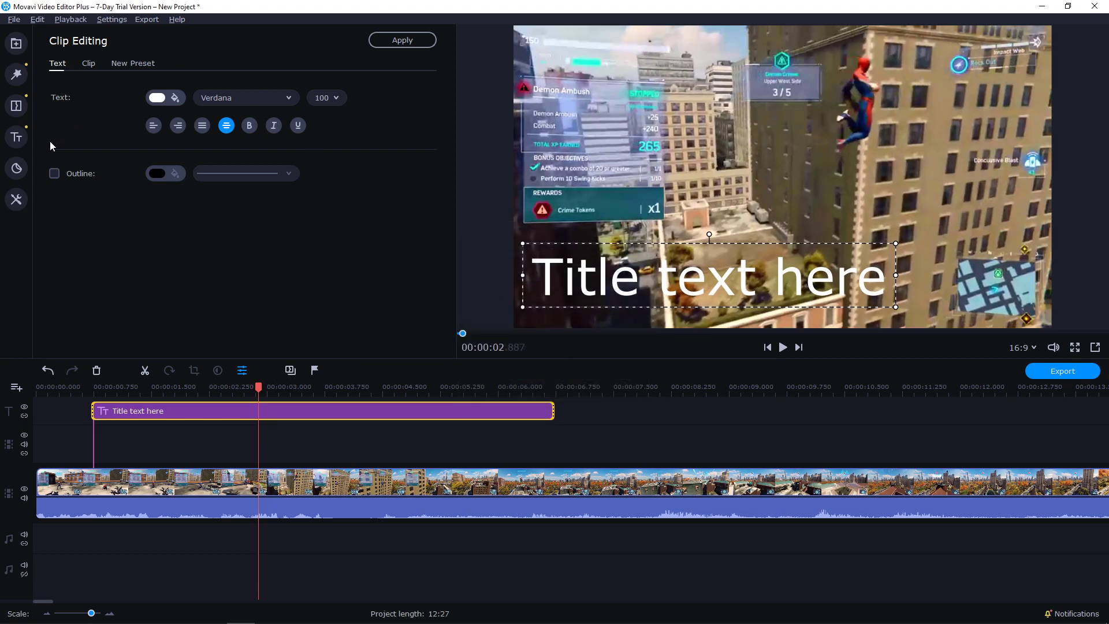
pyautogui.click(23, 166)
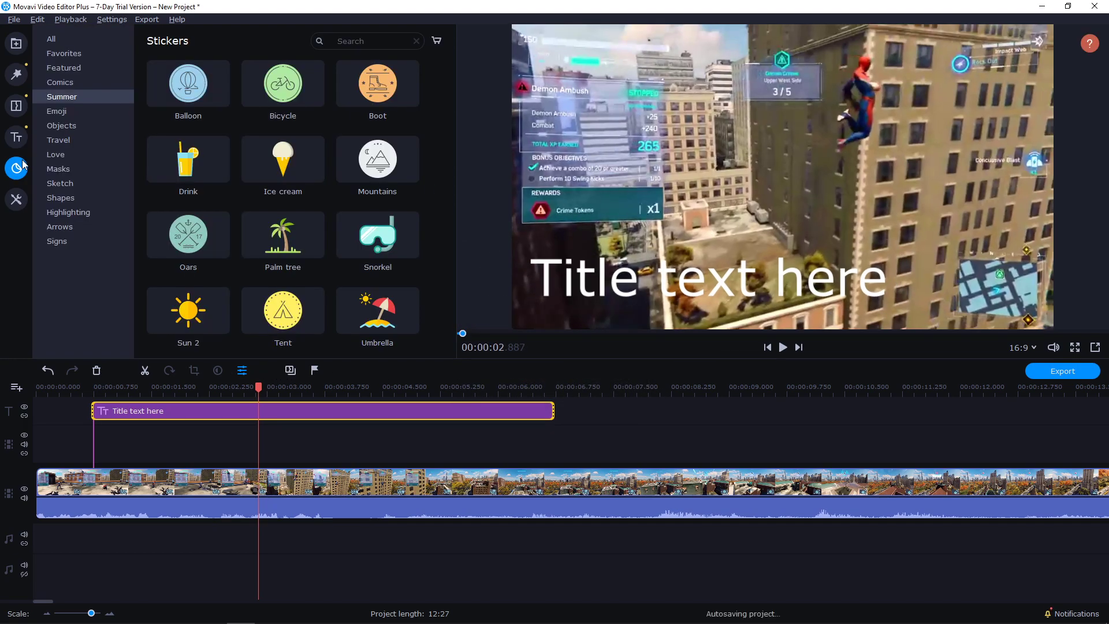
pyautogui.click(87, 67)
pyautogui.click(91, 138)
pyautogui.click(102, 169)
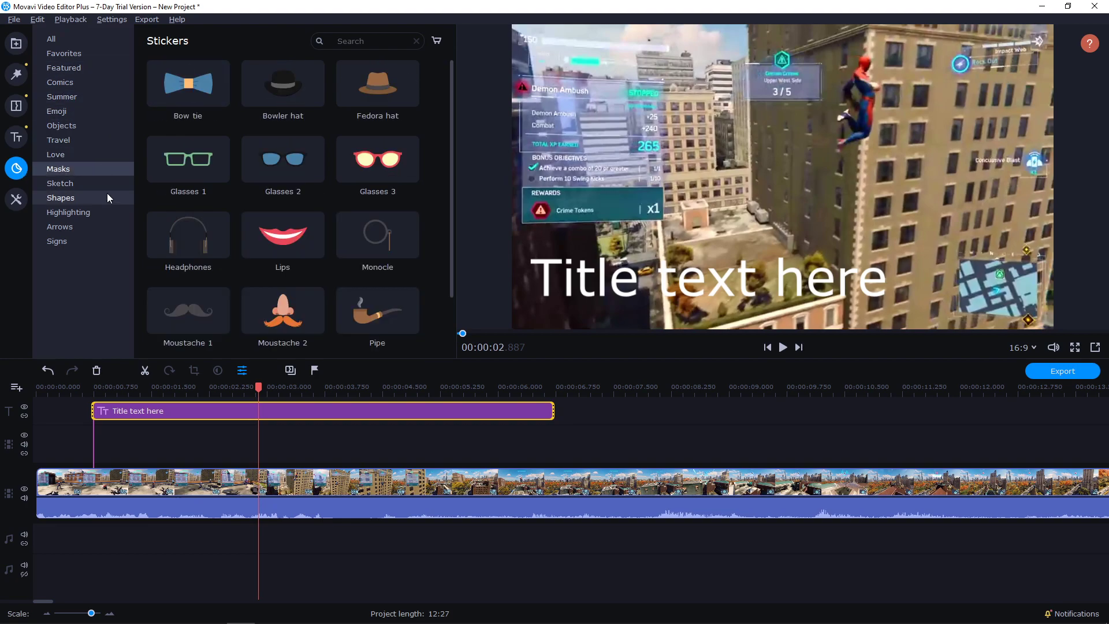
pyautogui.click(93, 197)
pyautogui.click(87, 225)
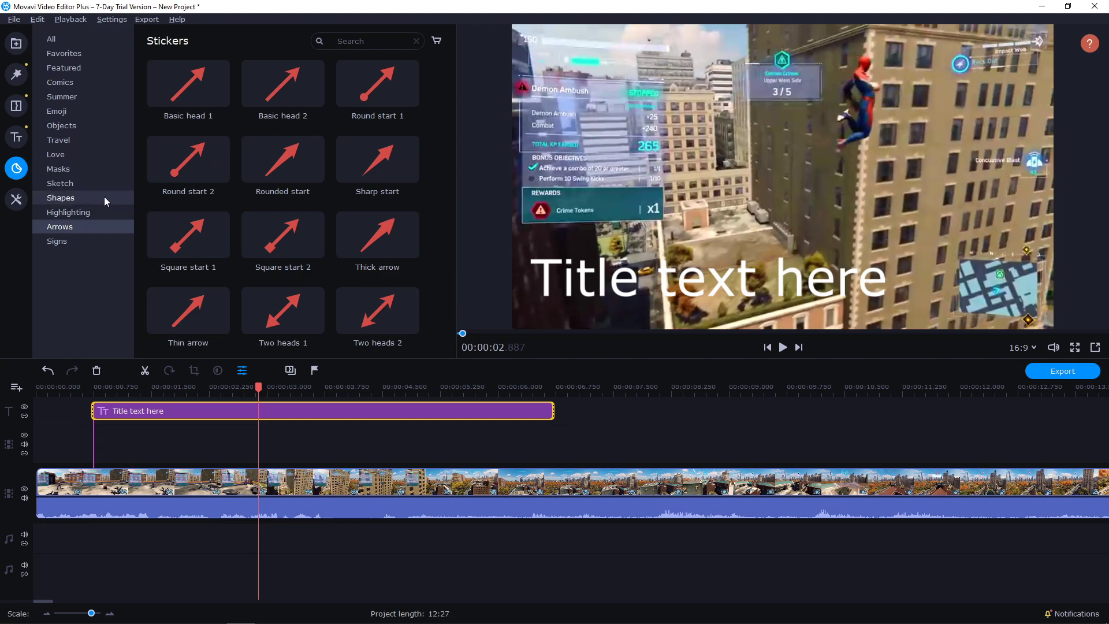
pyautogui.click(90, 239)
pyautogui.click(87, 228)
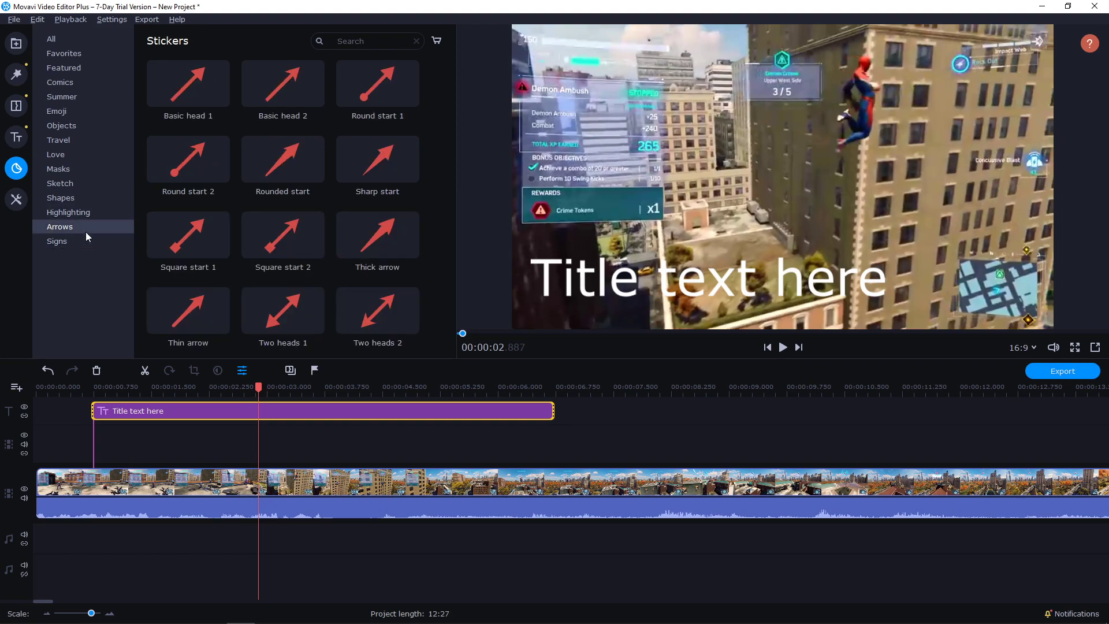
# - Open the Tools library and look at the Color Adjustments and Crop and Rotate options
pyautogui.click(16, 199)
pyautogui.click(82, 52)
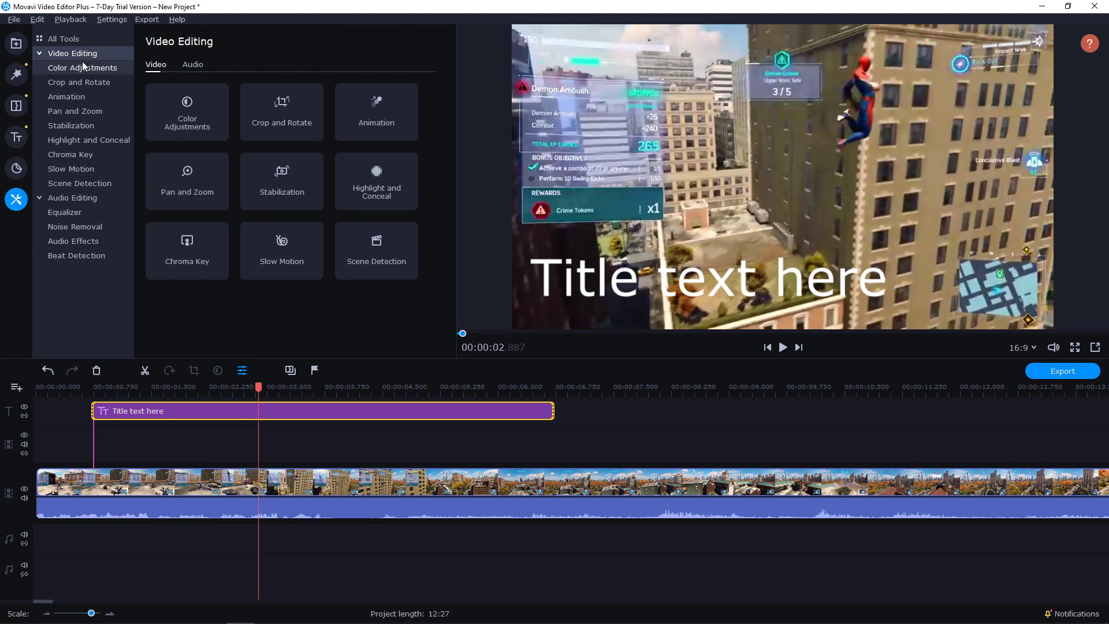
pyautogui.click(82, 65)
pyautogui.click(95, 52)
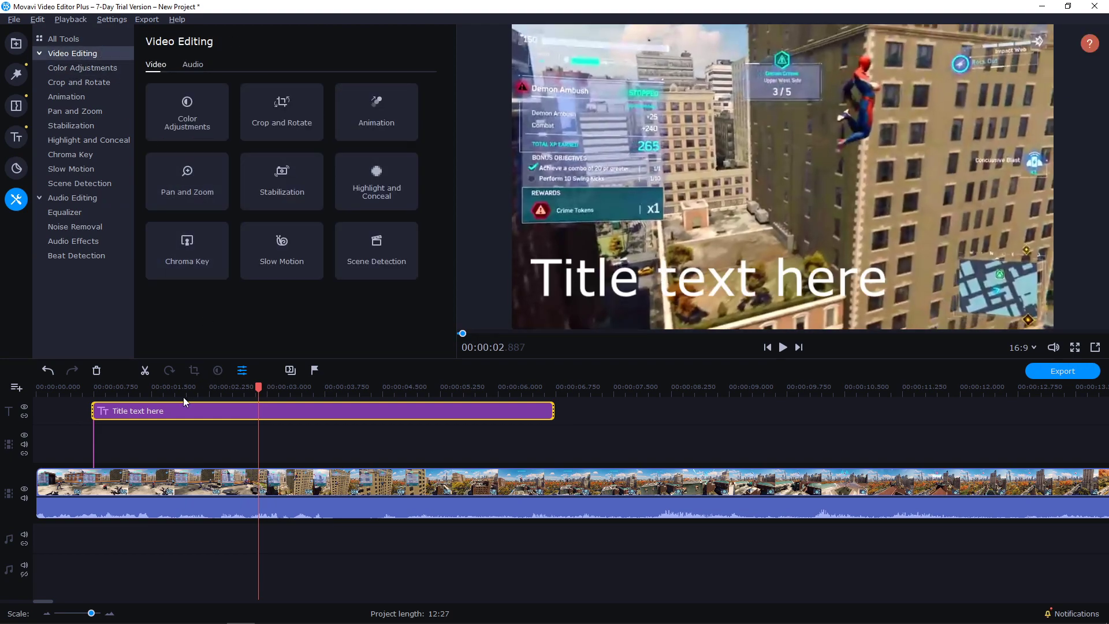
pyautogui.click(104, 398)
pyautogui.click(131, 409)
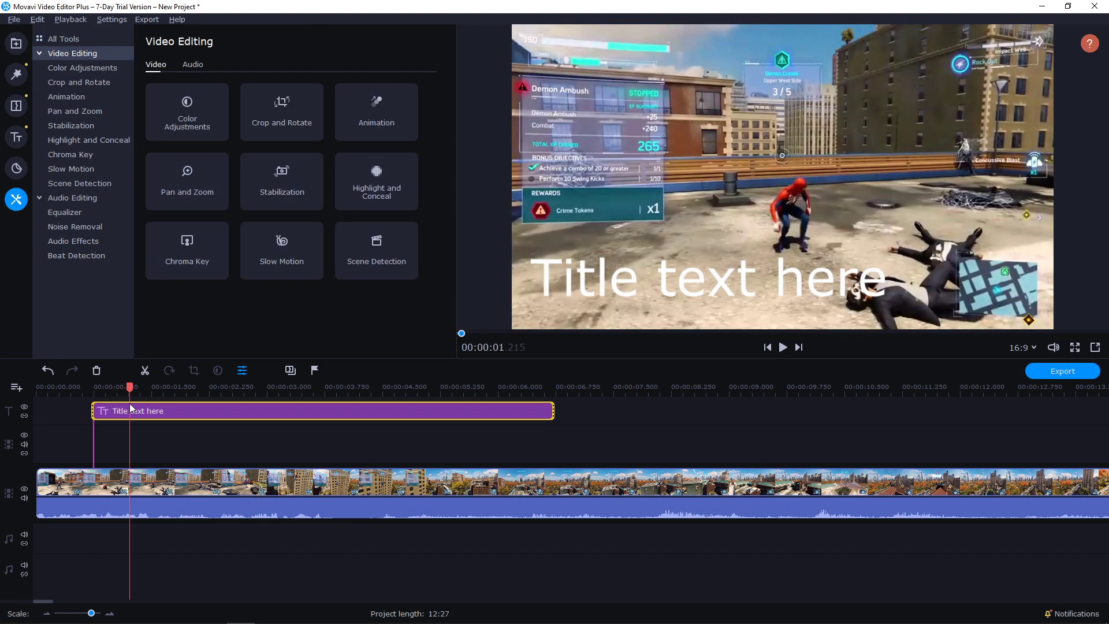
pyautogui.click(107, 387)
pyautogui.click(98, 68)
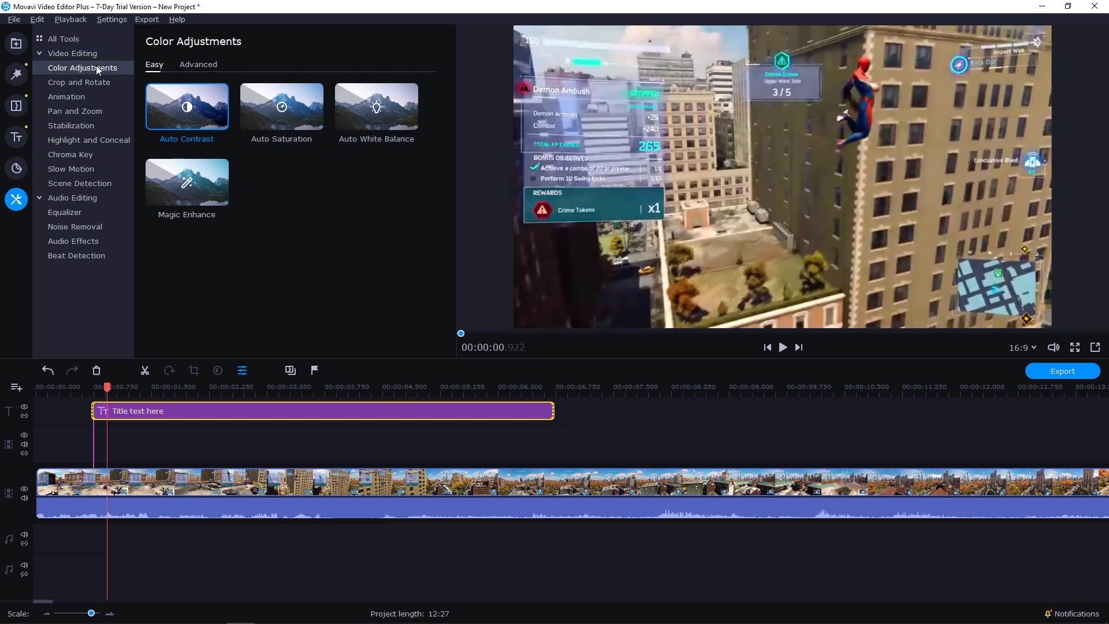
pyautogui.click(100, 81)
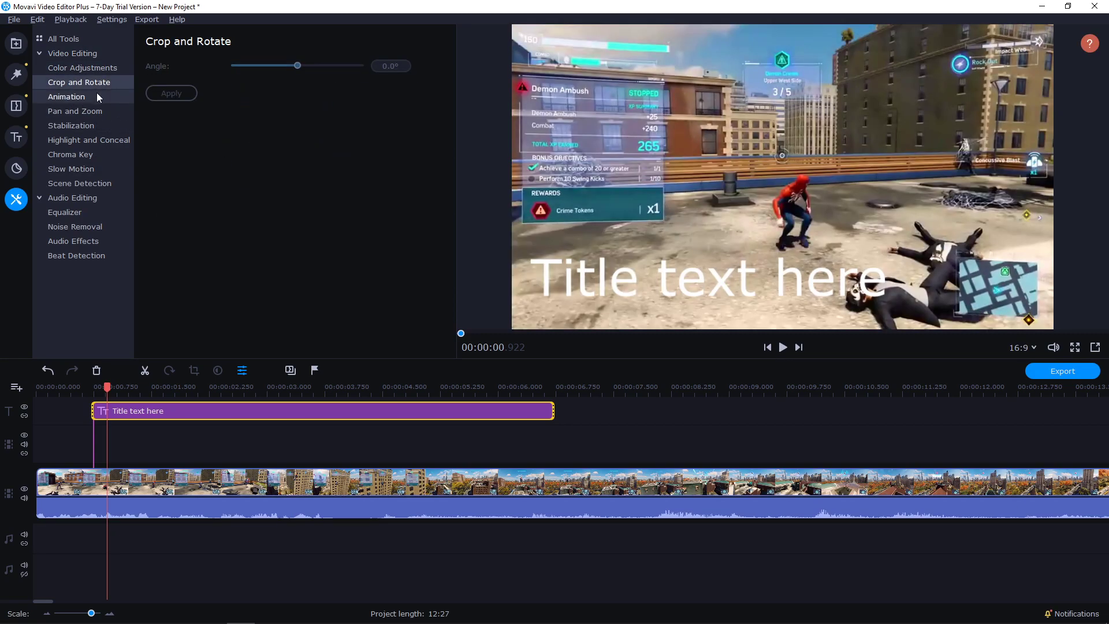
# - Look over the Animation, Pan and Zoom, Stabilization, Highlight and Conceal, and Chroma Key tools
pyautogui.click(96, 95)
pyautogui.click(98, 111)
pyautogui.click(102, 98)
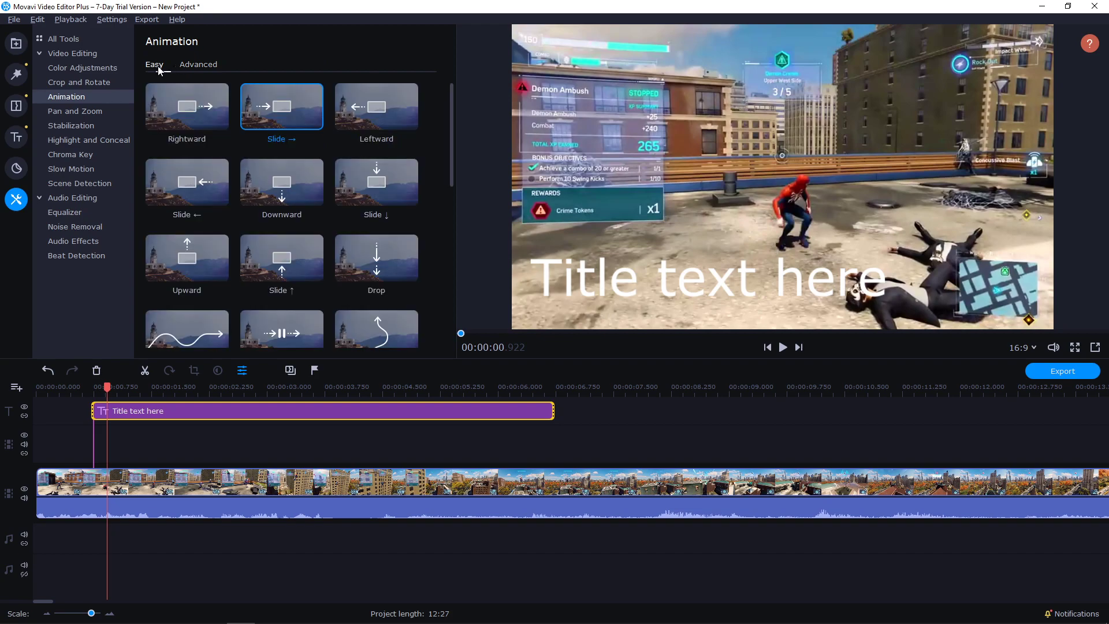
pyautogui.click(93, 111)
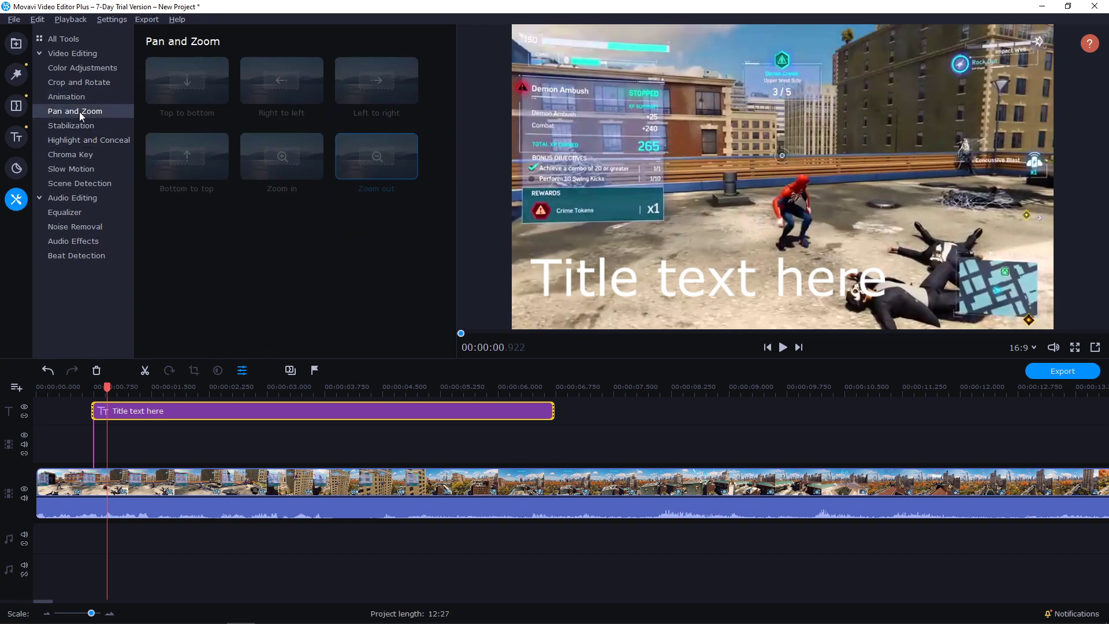
pyautogui.click(91, 141)
pyautogui.click(90, 127)
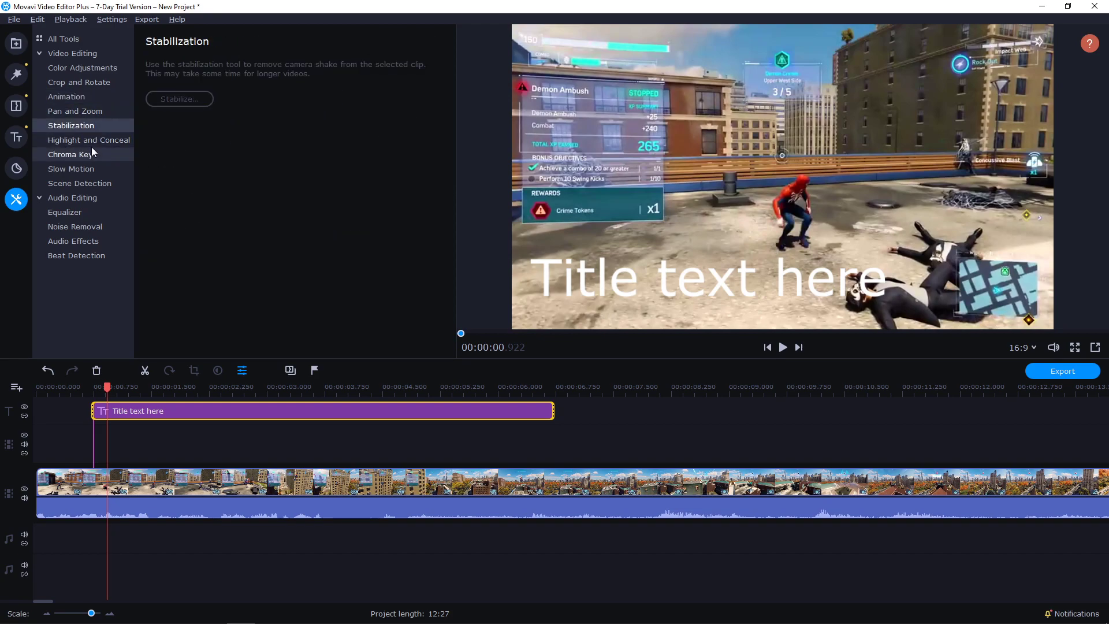
pyautogui.click(86, 141)
pyautogui.click(96, 154)
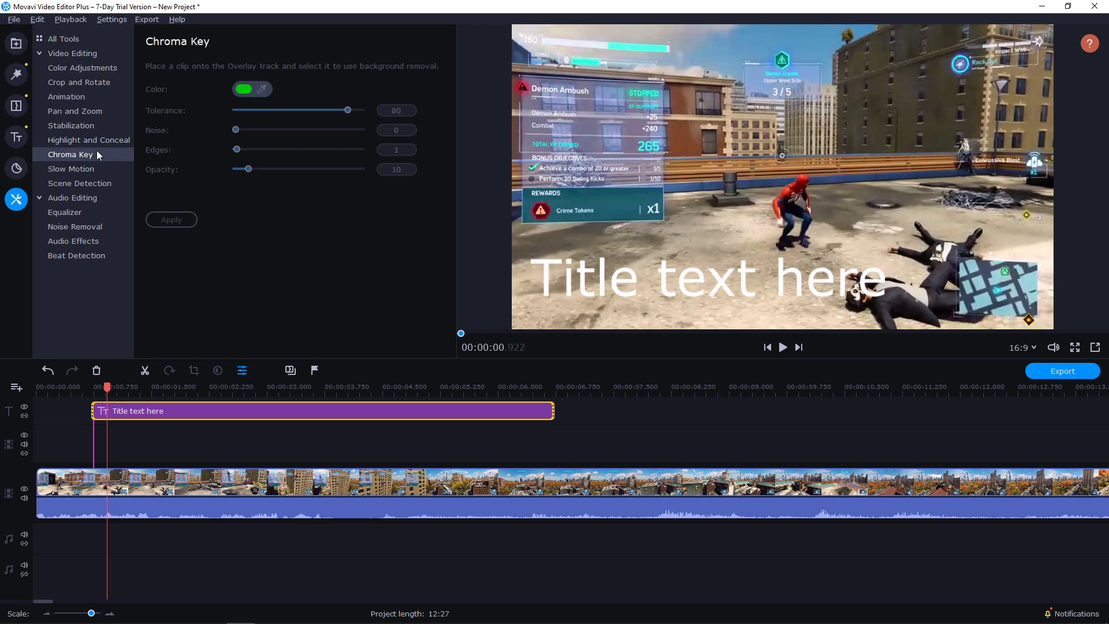
# - Check the Slow Motion, Scene Detection, Noise Removal, Equalizer and Audio Effects tools, finishing on Beat Detection
pyautogui.click(82, 173)
pyautogui.click(90, 184)
pyautogui.click(90, 227)
pyautogui.click(91, 213)
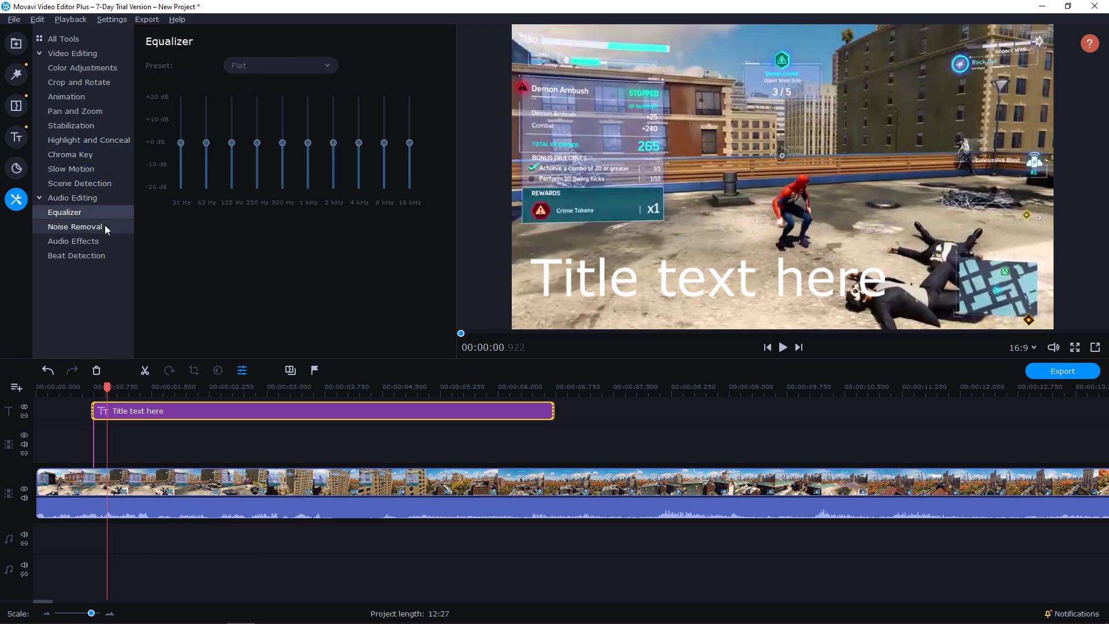
pyautogui.click(105, 226)
pyautogui.click(101, 241)
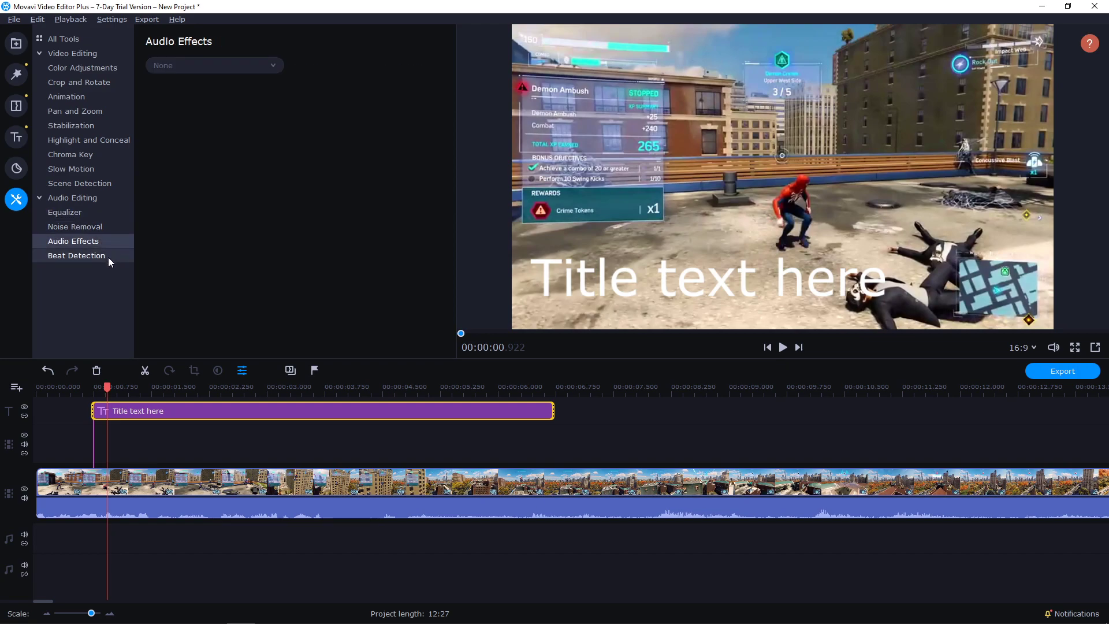
pyautogui.click(108, 258)
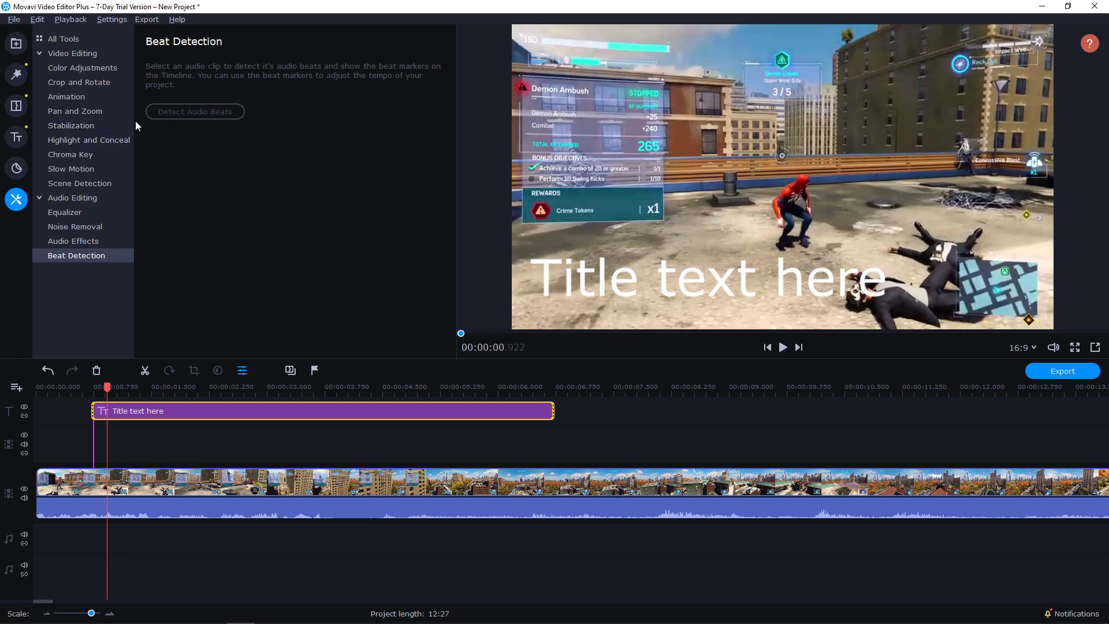
# - Apply the Slide → animation preset to the title clip and preview it from the title's start
pyautogui.click(91, 102)
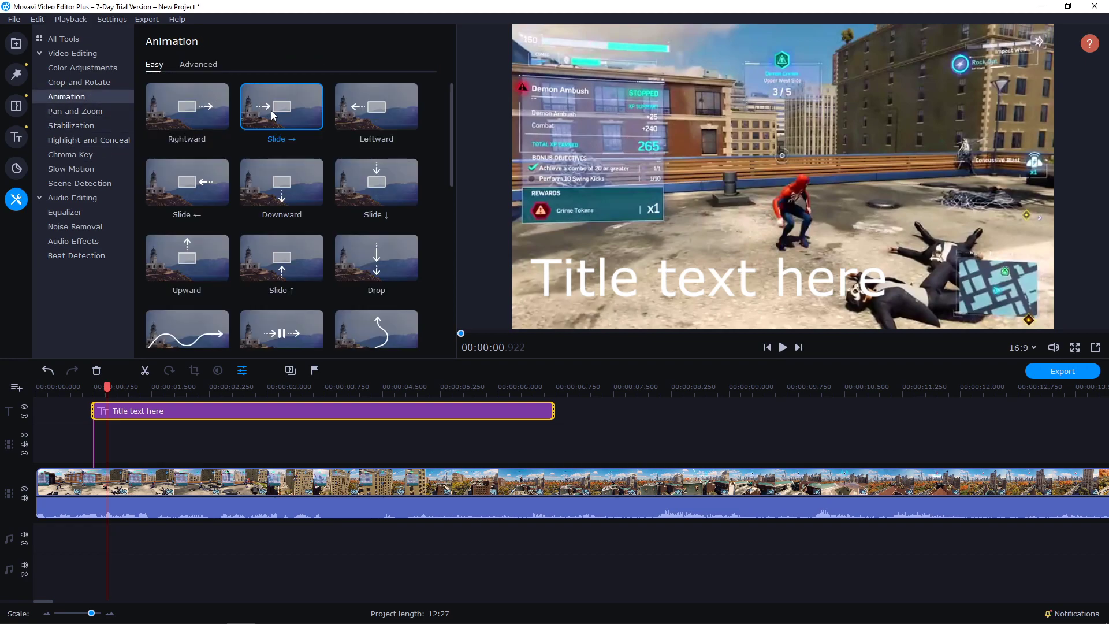
pyautogui.moveTo(269, 112)
pyautogui.mouseDown()
pyautogui.moveTo(258, 108)
pyautogui.moveTo(267, 145)
pyautogui.moveTo(102, 386)
pyautogui.moveTo(115, 399)
pyautogui.moveTo(106, 415)
pyautogui.moveTo(145, 415)
pyautogui.moveTo(103, 413)
pyautogui.mouseUp()
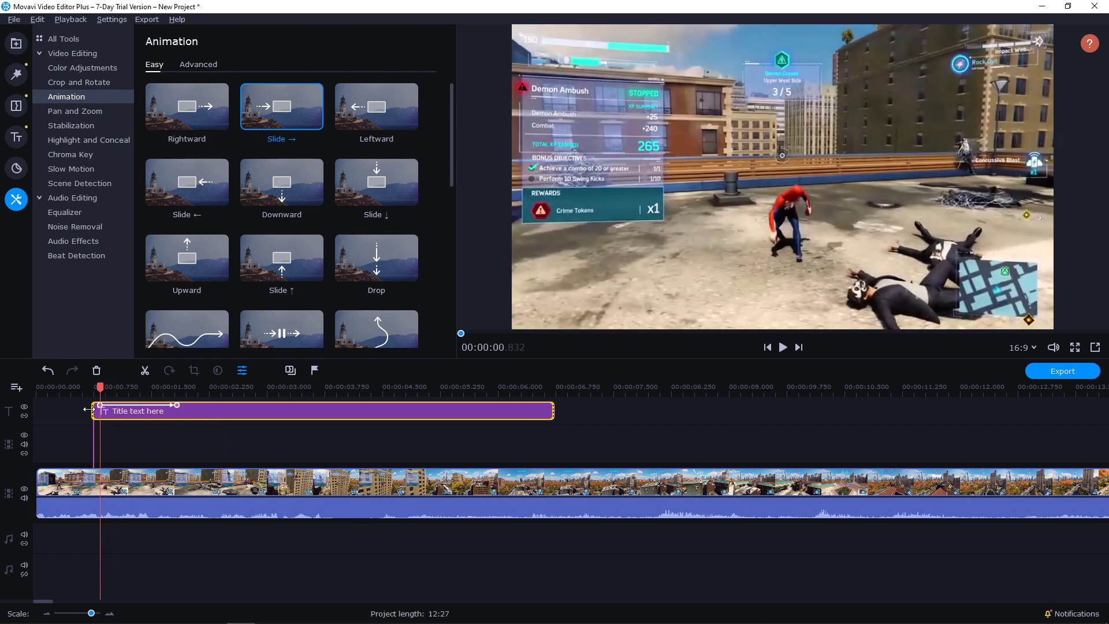
pyautogui.moveTo(103, 381)
pyautogui.mouseDown()
pyautogui.moveTo(87, 383)
pyautogui.moveTo(132, 384)
pyautogui.moveTo(92, 386)
pyautogui.moveTo(88, 397)
pyautogui.mouseUp()
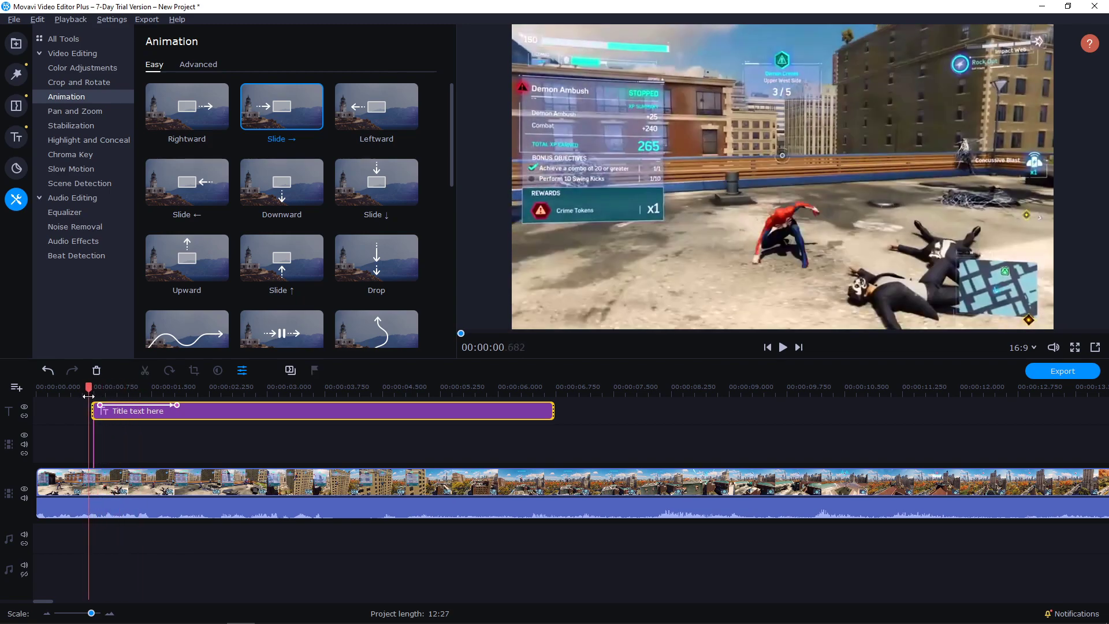
pyautogui.press('space')
# - Rewind near the beginning and replay the preview to watch the title slide in
pyautogui.rightClick(102, 409)
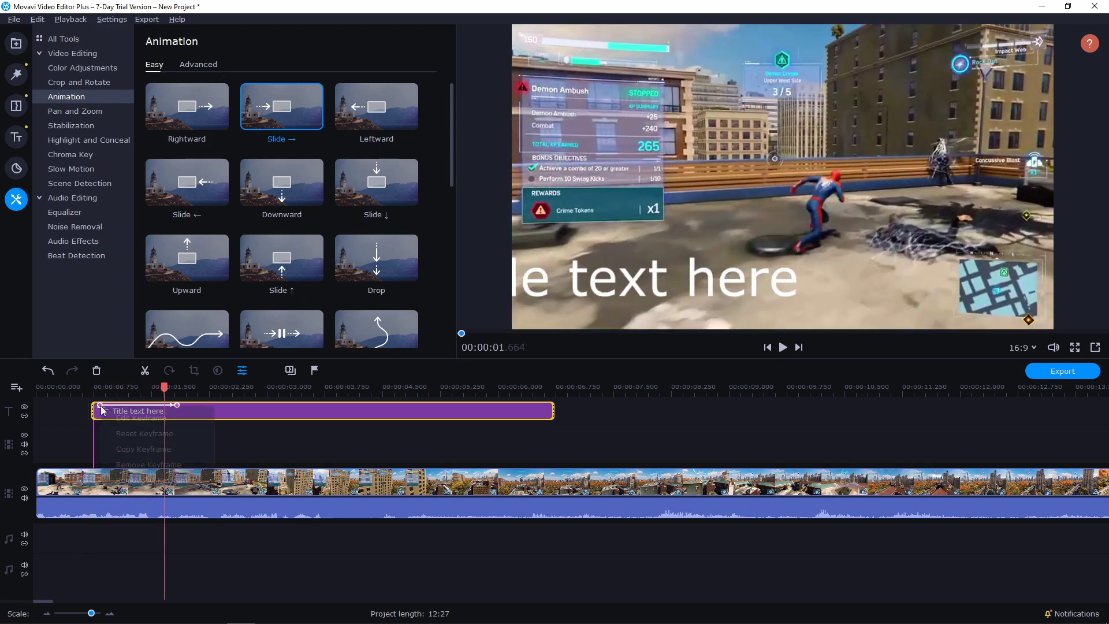
pyautogui.click(89, 393)
pyautogui.moveTo(91, 390); pyautogui.dragTo(68, 390)
pyautogui.press('space')
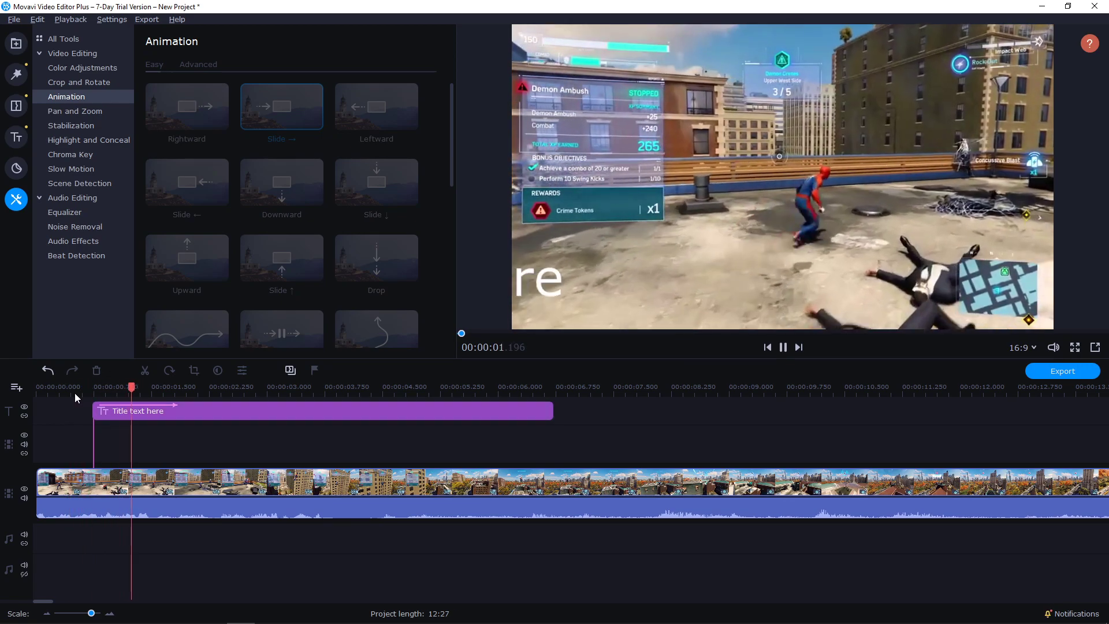
pyautogui.press('space')
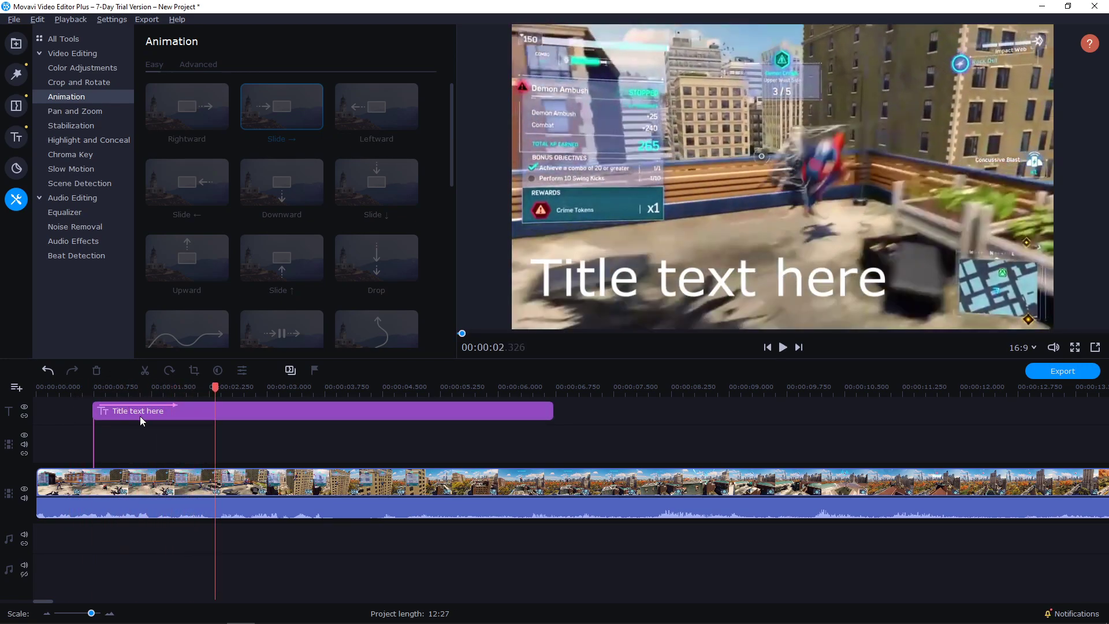
# - Replace the placeholder text with 'WELCOME HERE', widen the box to one line, and shift it slightly left and down
pyautogui.doubleClick(140, 416)
pyautogui.doubleClick(560, 264)
pyautogui.hotkey('ctrl', 'a')
pyautogui.write('WE')
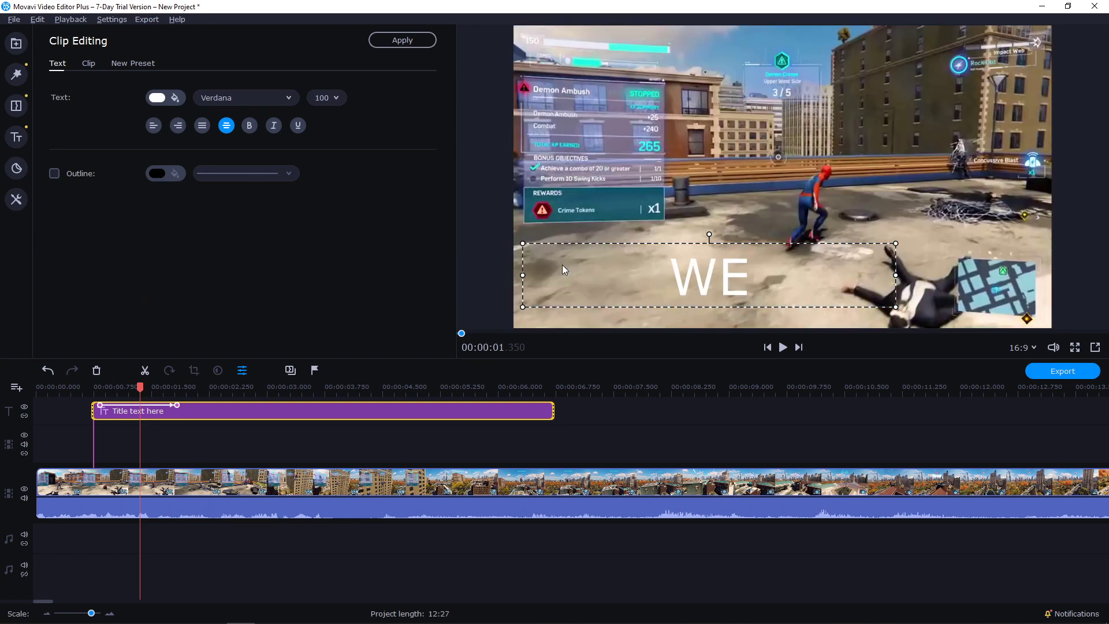
pyautogui.write('LCOME HER')
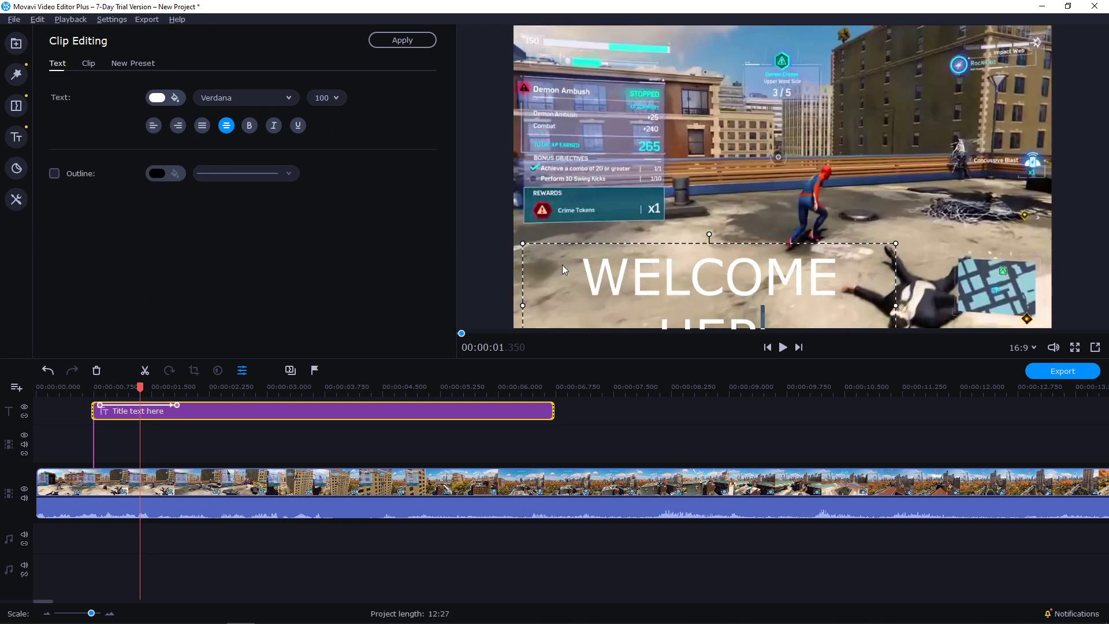
pyautogui.write('E')
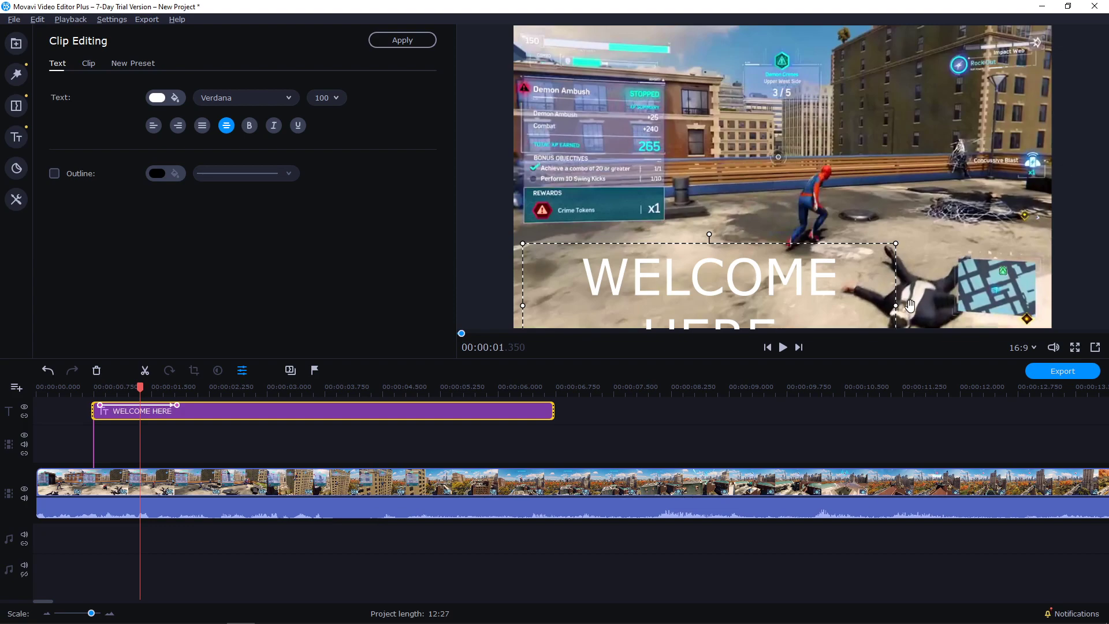
pyautogui.moveTo(898, 303); pyautogui.dragTo(983, 306)
pyautogui.moveTo(756, 272); pyautogui.dragTo(727, 285)
pyautogui.click(743, 188)
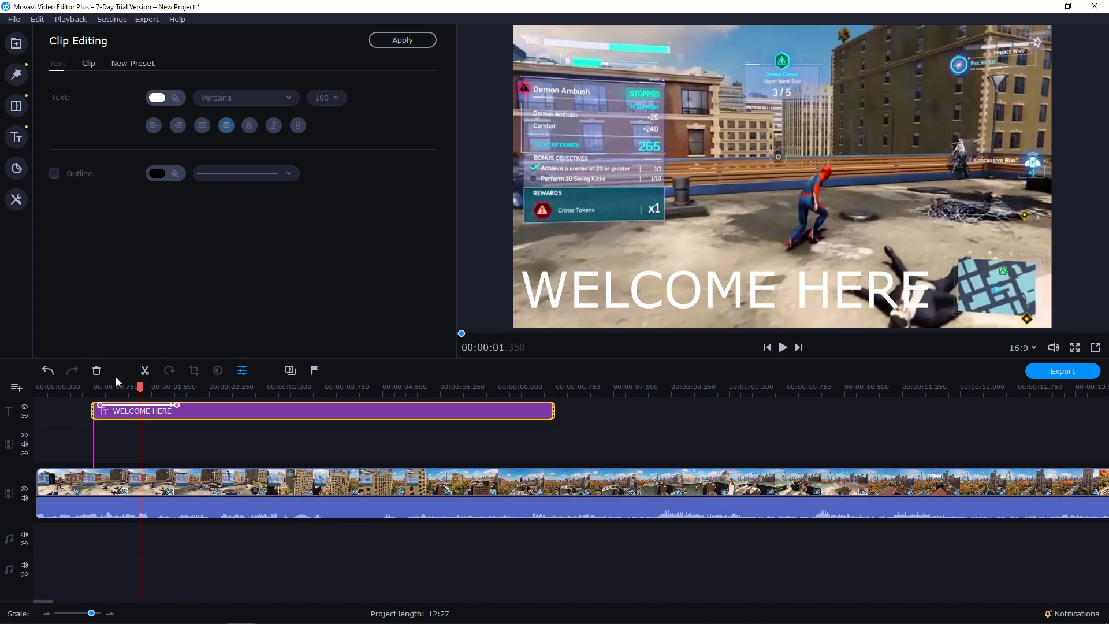
# - Play back the WELCOME HERE slide-in from the start, then set the playhead to 00:00:01.620
pyautogui.click(80, 388)
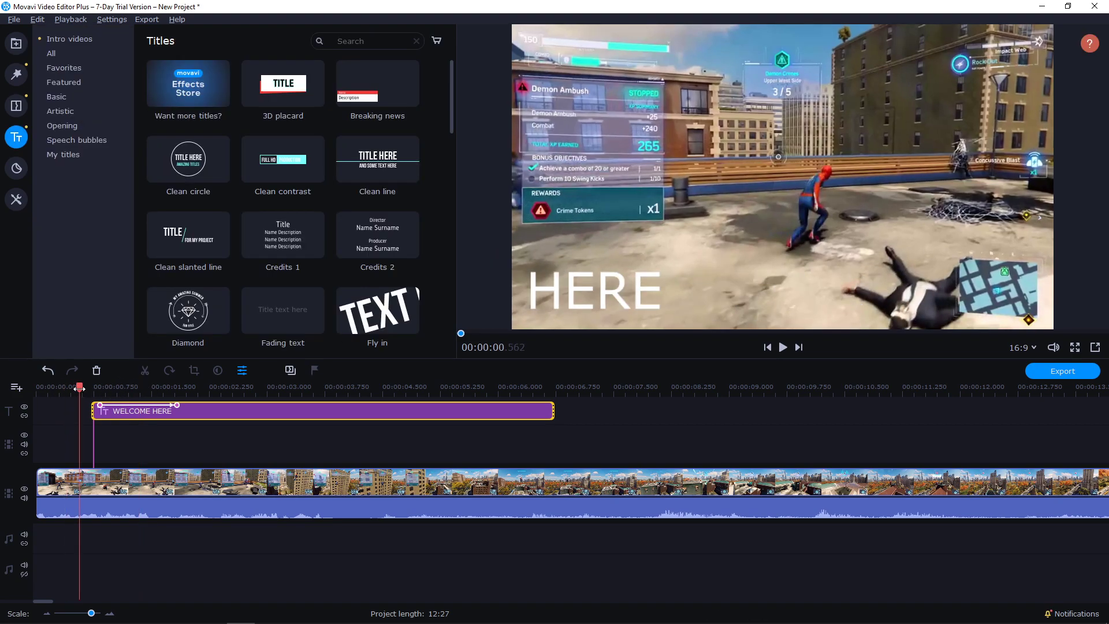
pyautogui.press('space')
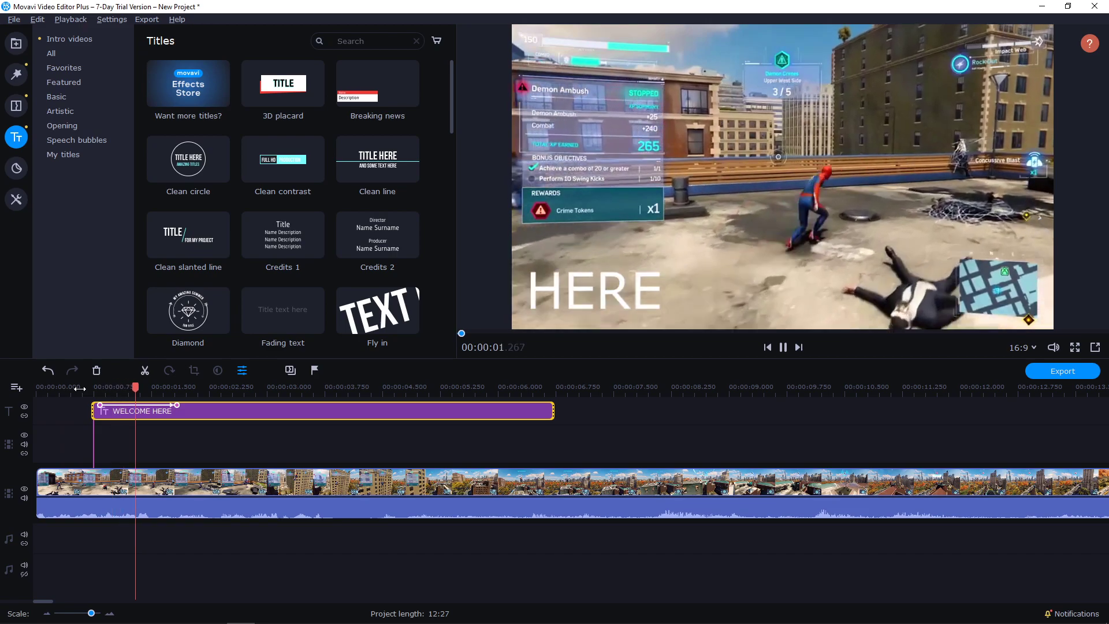
pyautogui.press('space')
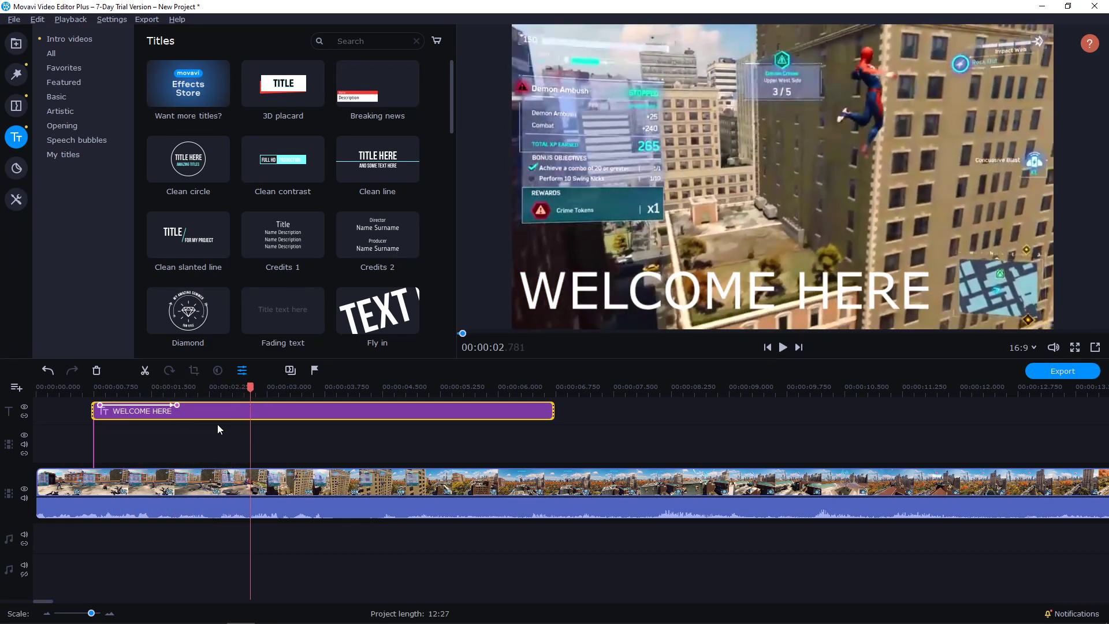
pyautogui.click(162, 403)
# - Scroll through more animation presets in the Tools library, then open the File menu
pyautogui.click(16, 199)
pyautogui.scroll(-3, 298, 203)
pyautogui.scroll(-3, 298, 231)
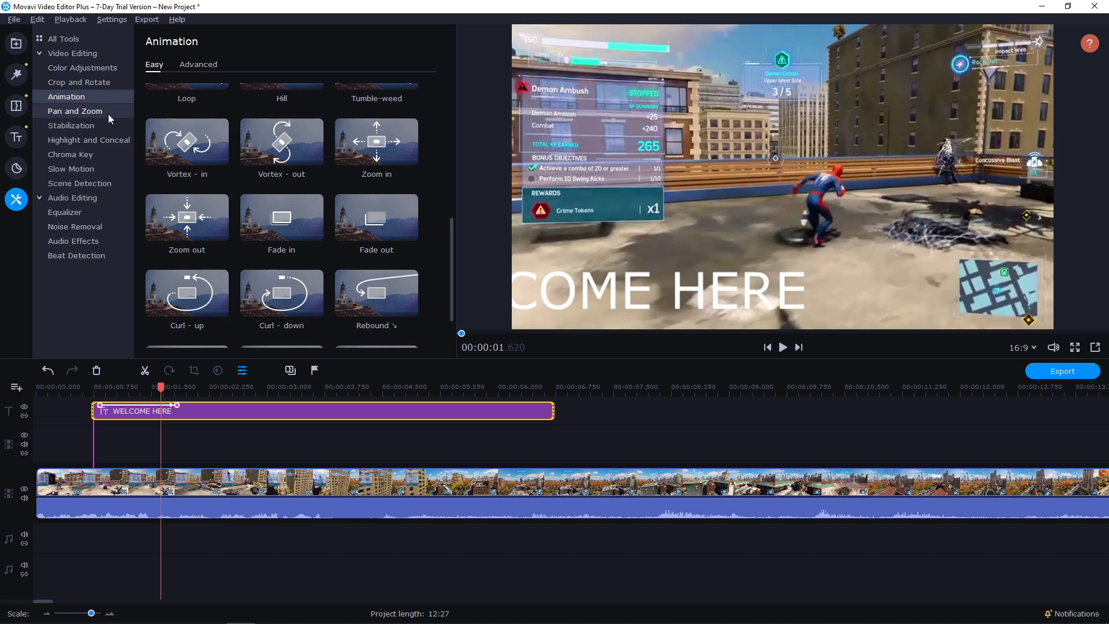
pyautogui.scroll(-2, 245, 175)
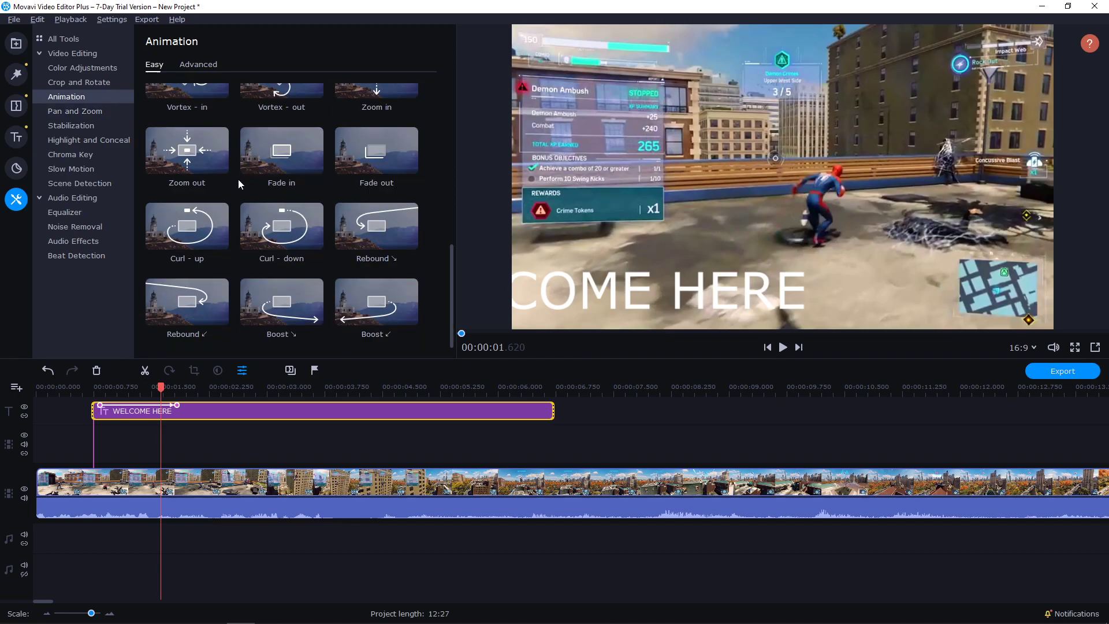
pyautogui.scroll(6, 238, 180)
pyautogui.click(14, 19)
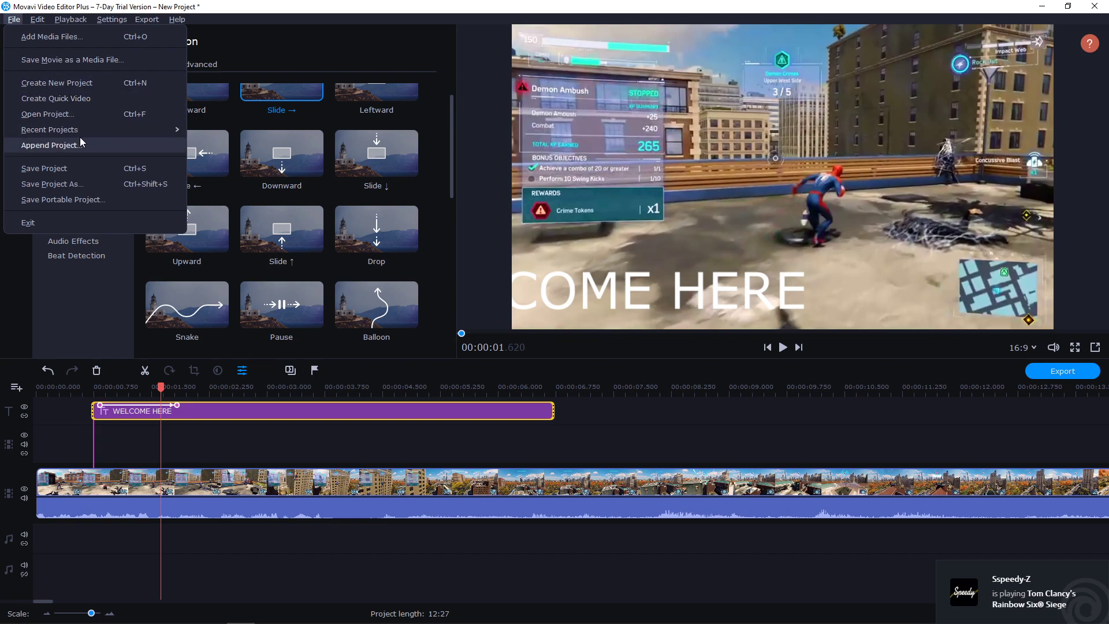
# - Begin Save Project As with Desktop as the location, then cancel without saving
pyautogui.click(15, 20)
pyautogui.click(14, 19)
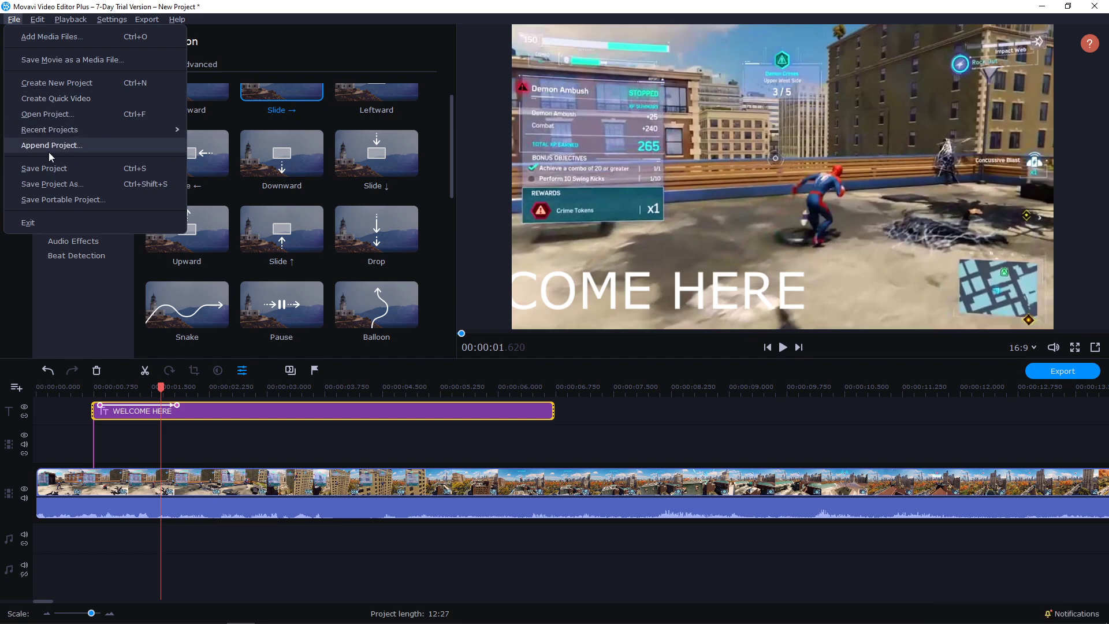
pyautogui.click(54, 185)
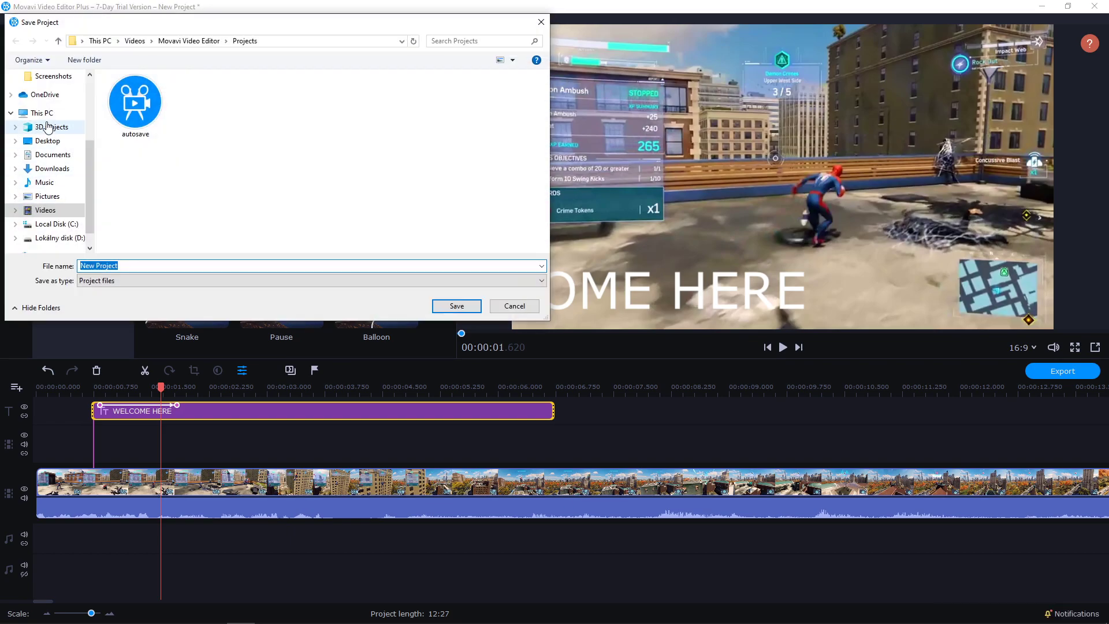
pyautogui.click(47, 141)
pyautogui.click(518, 312)
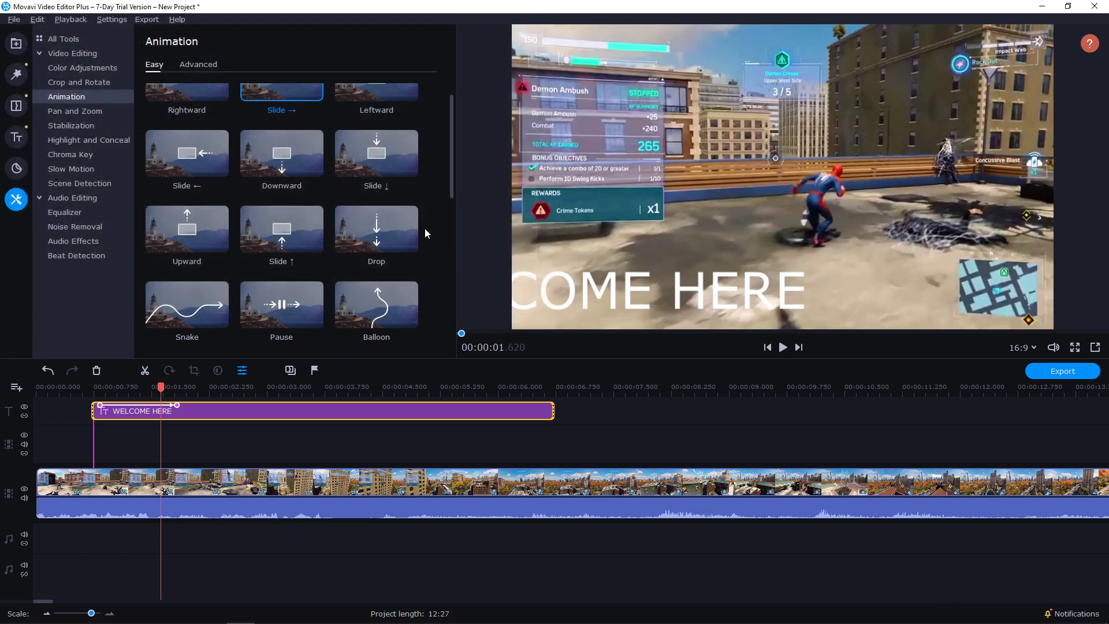
# - Open Export Video, set to save an MP4 at 1920x1080, Highest quality, to the Desktop
pyautogui.click(143, 20)
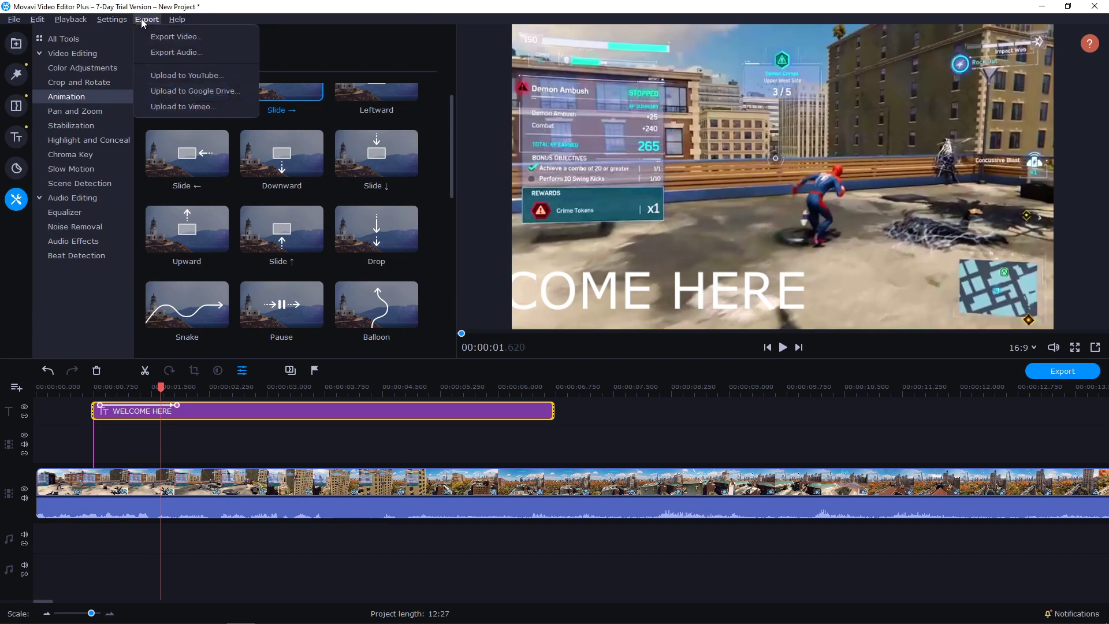
pyautogui.click(158, 40)
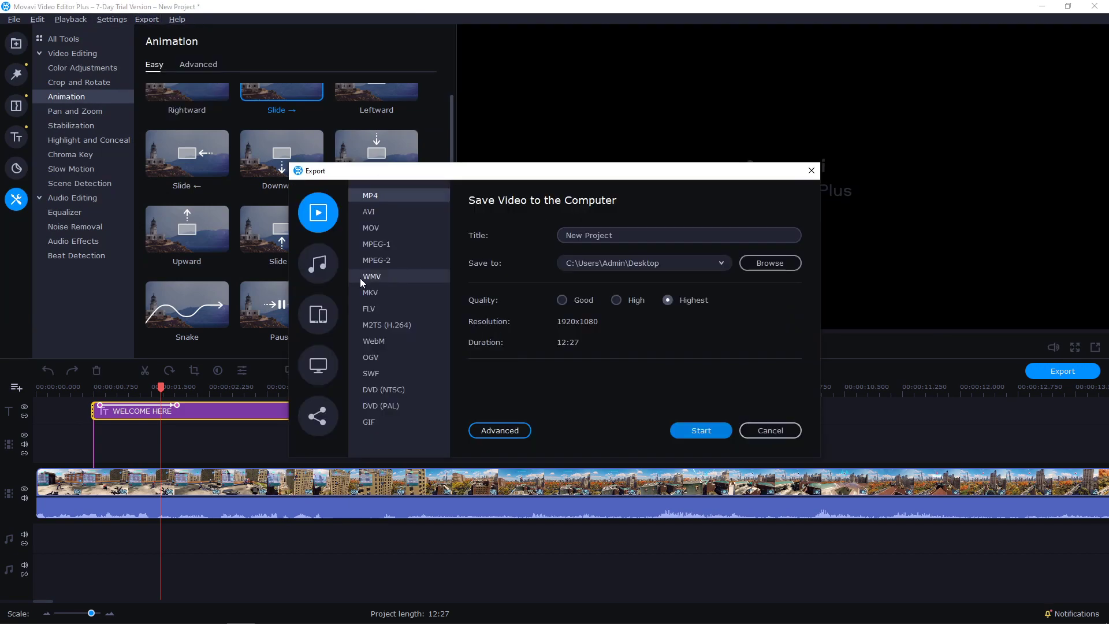